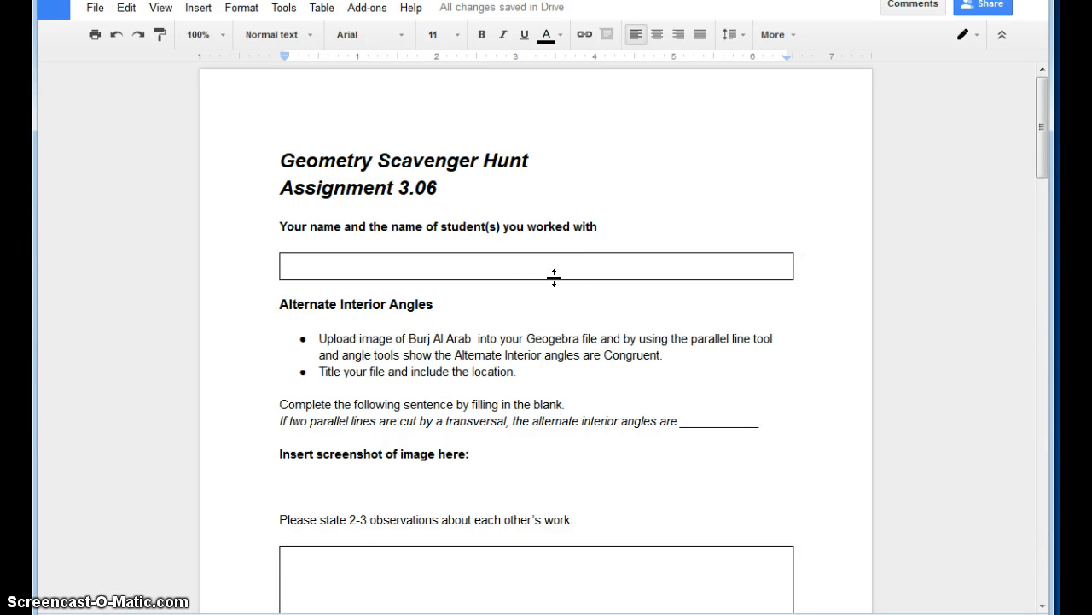
Switch from the assignment document to the Donghai Bridge web page and capture its title and main photo with Snipping Tool.
drag(1041, 169, 1036, 361)
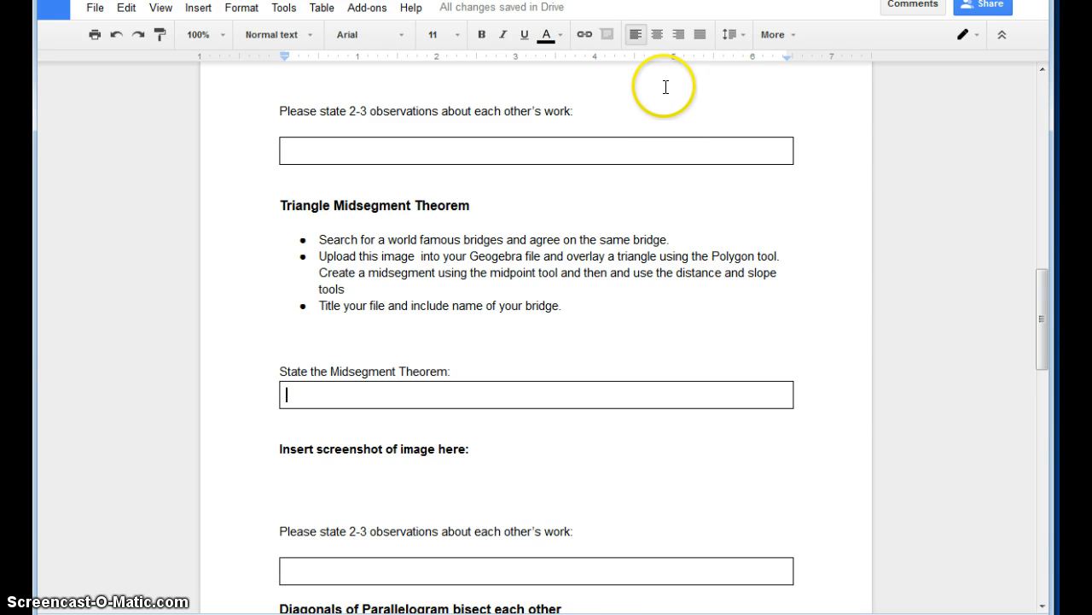
key(ctrl+Tab)
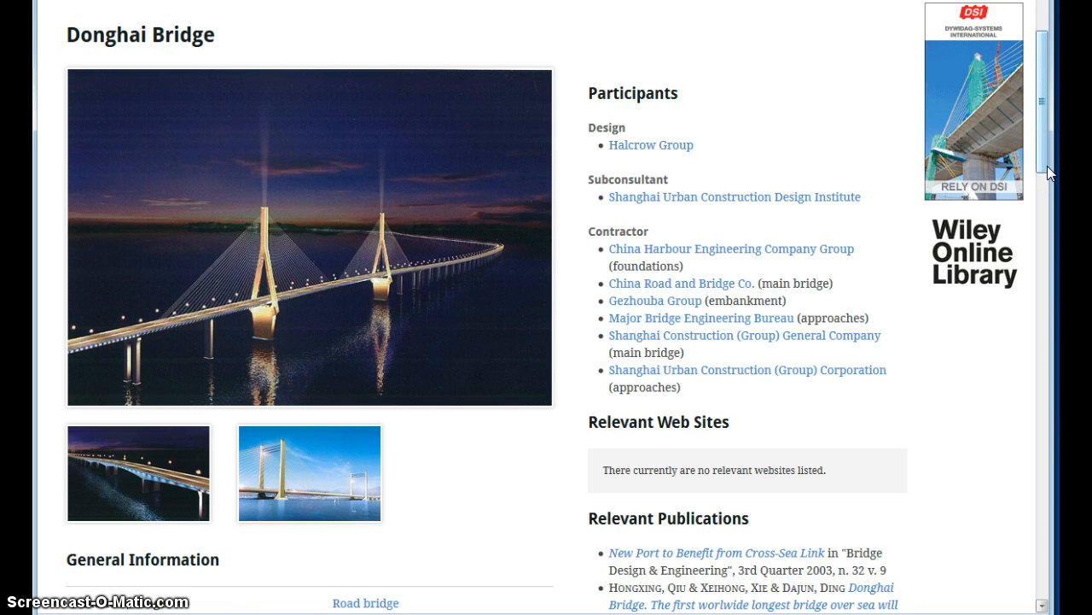
key(super)
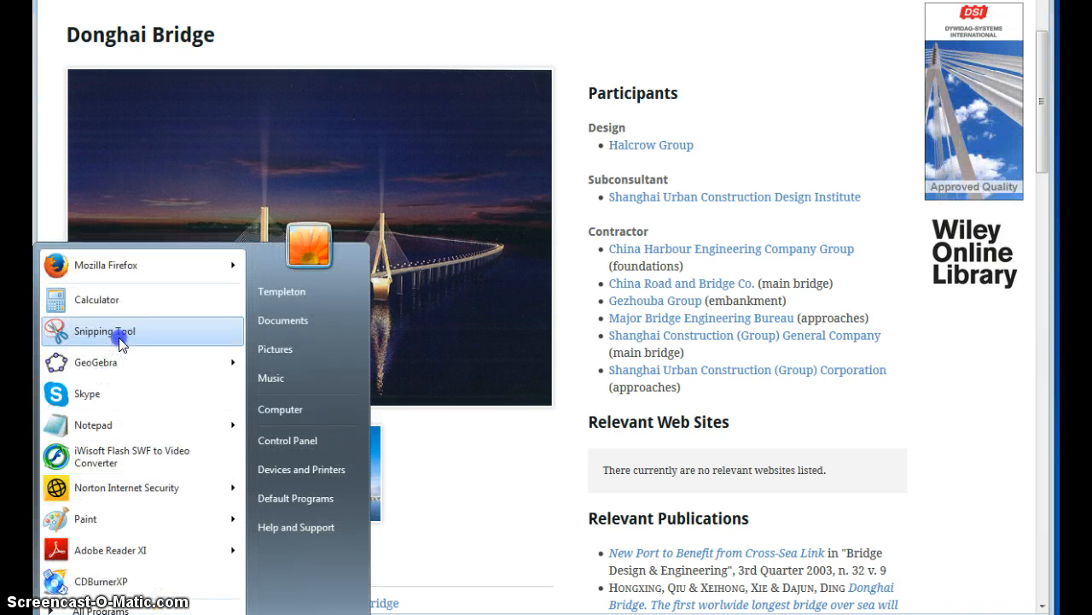
click(106, 222)
drag(58, 23, 551, 407)
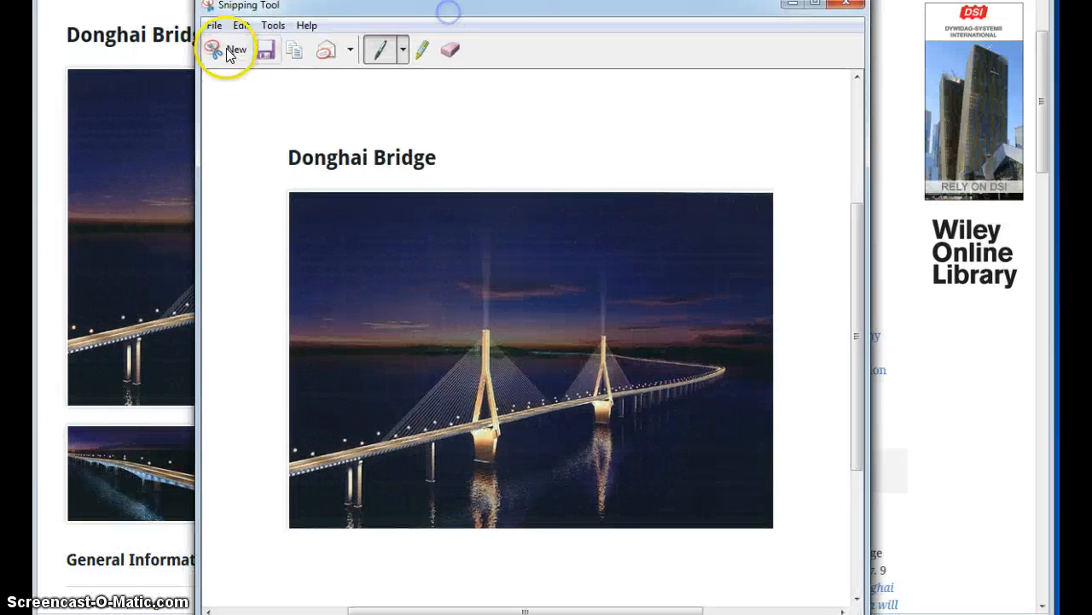
Save the snip to the Desktop as the PNG file Capture, replacing the existing file, and close Snipping Tool.
click(214, 26)
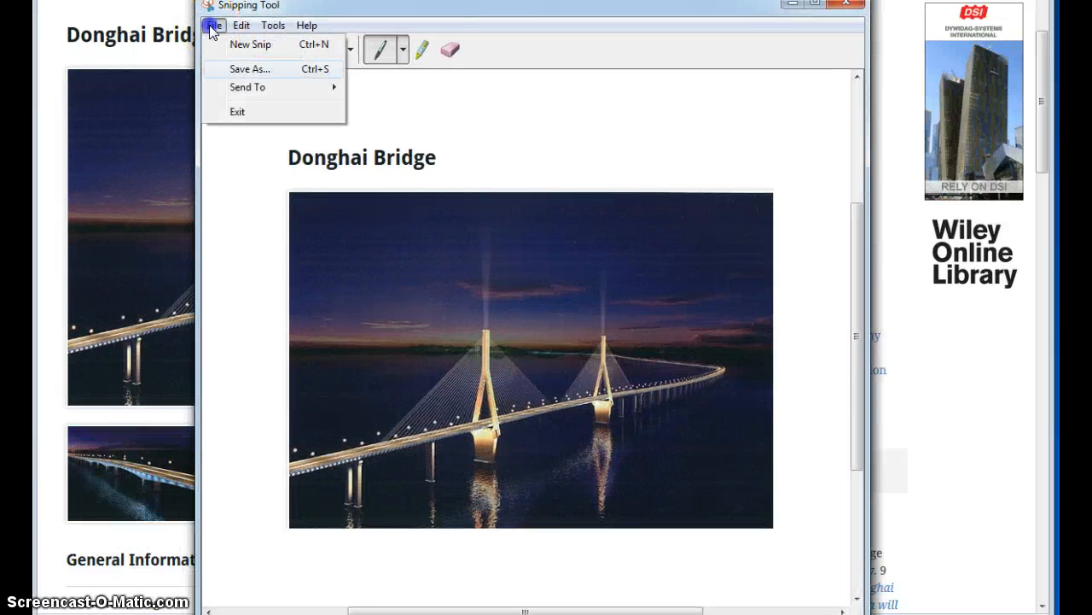
click(250, 69)
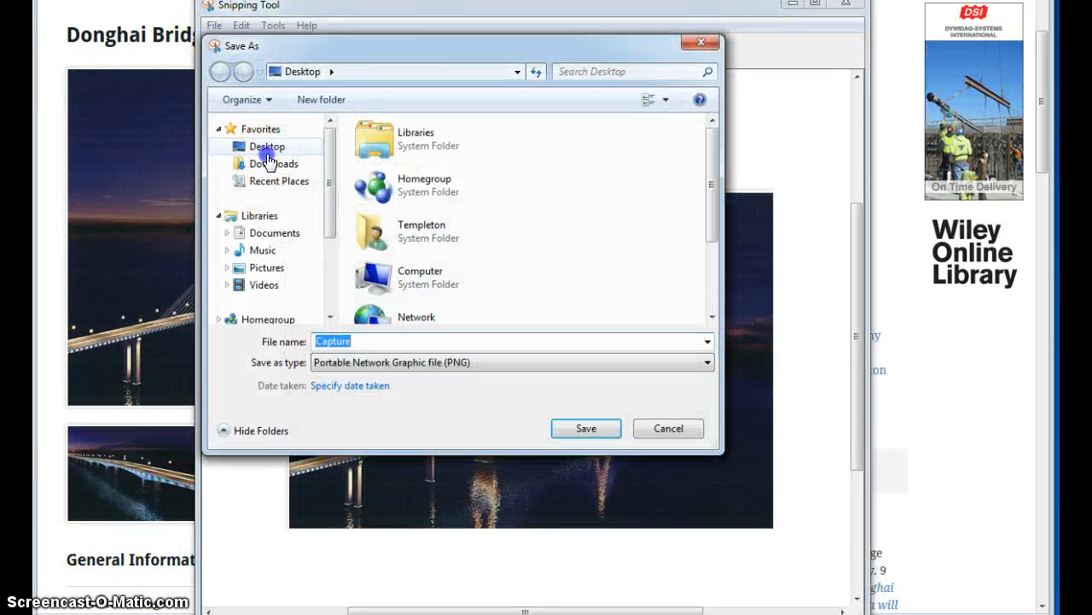
click(267, 146)
click(587, 428)
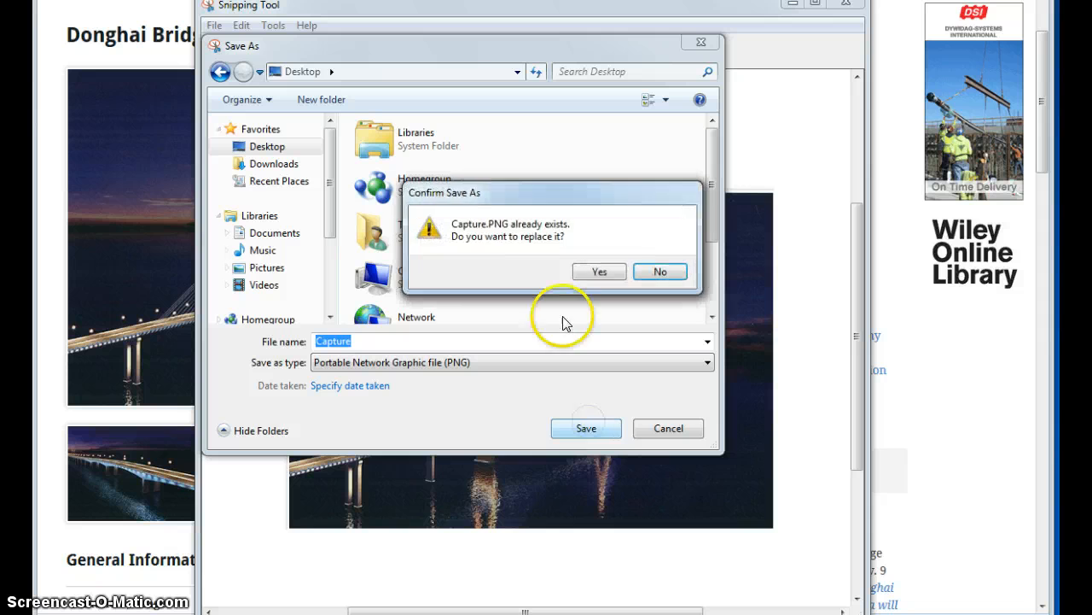
click(612, 275)
click(845, 8)
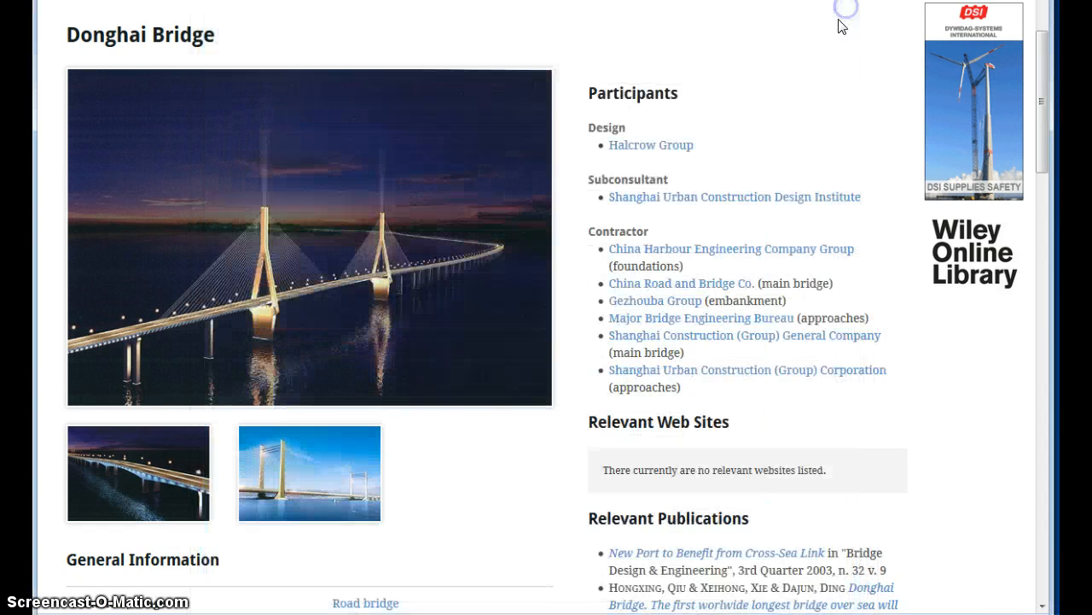
Switch to GeoGebra and insert the Capture image from the Desktop into the graphics view.
key(alt+Tab)
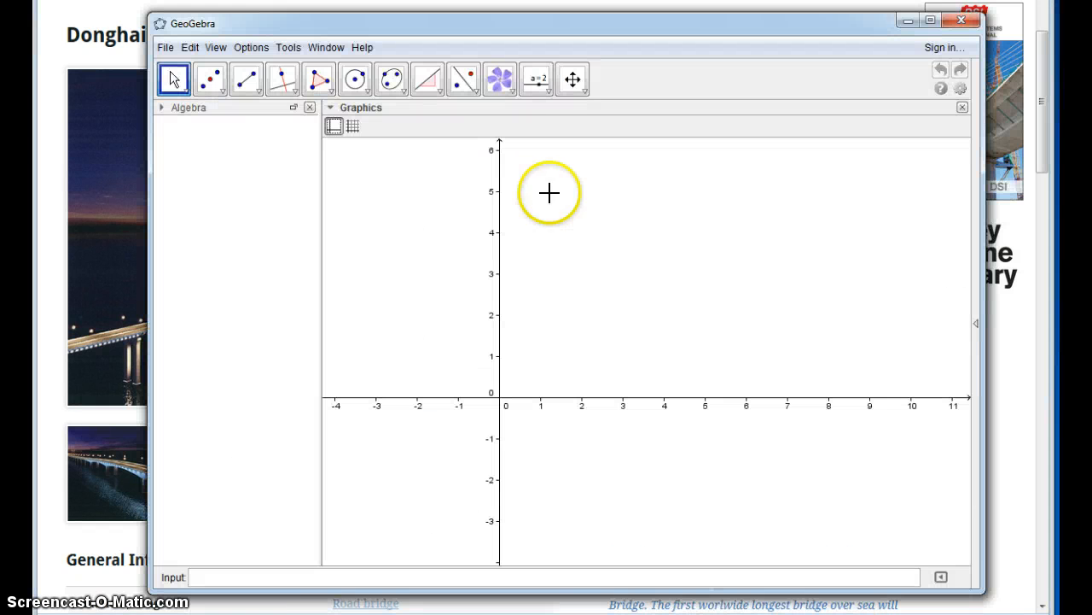
click(507, 89)
click(582, 197)
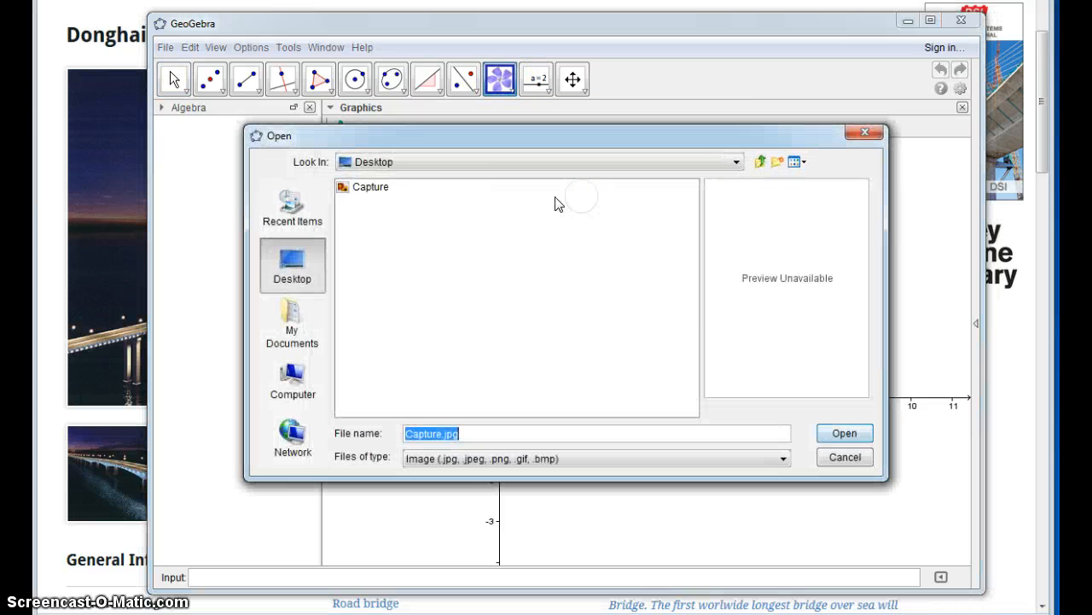
click(363, 187)
click(844, 435)
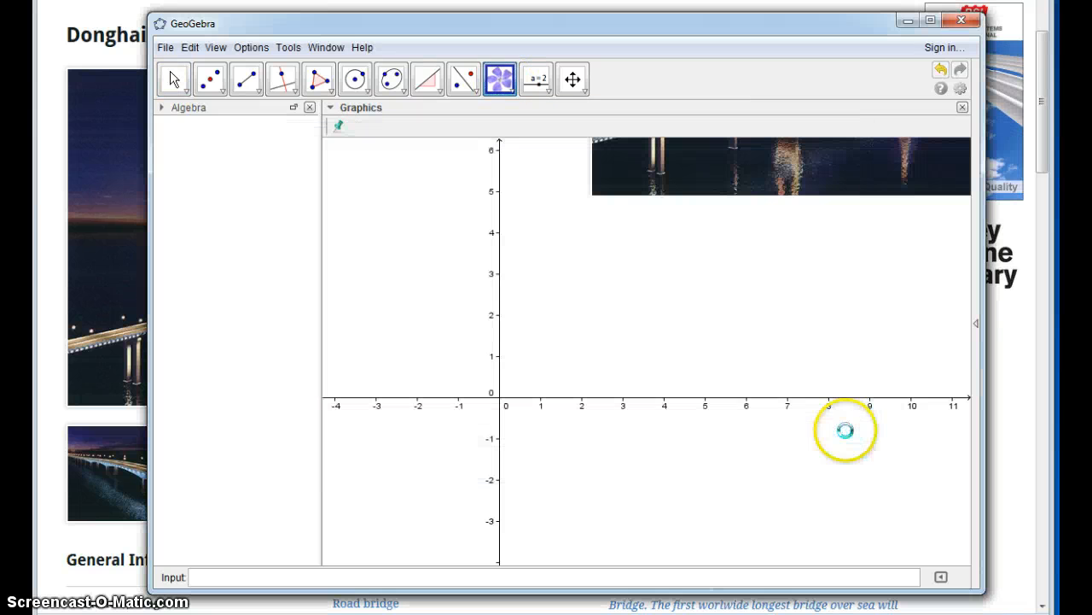
Set the inserted bridge picture as a background image in its object properties.
right_click(727, 179)
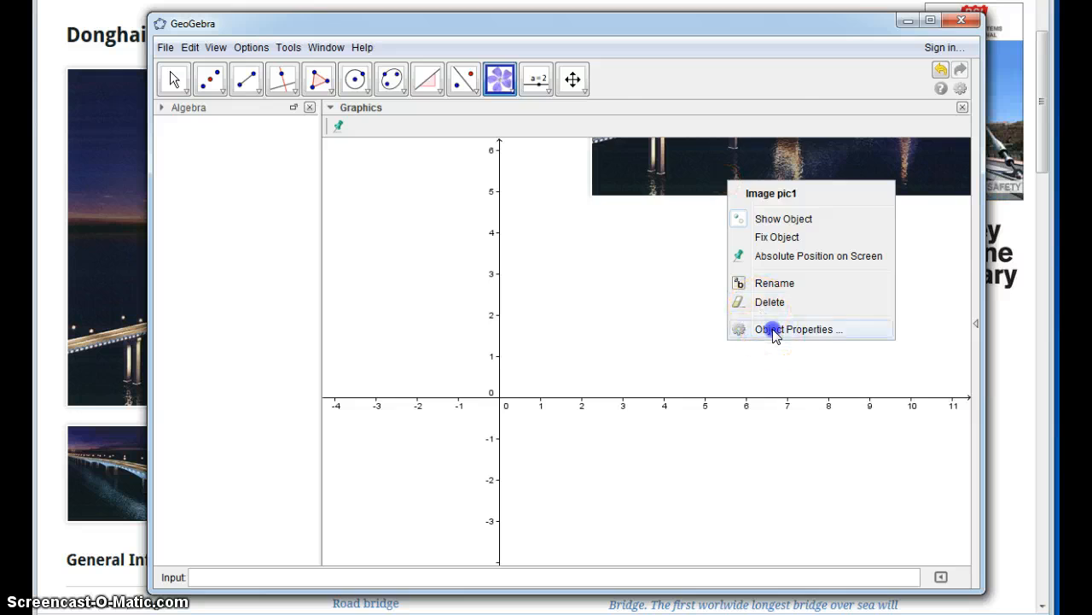
click(773, 329)
drag(634, 179, 538, 171)
click(490, 126)
click(493, 311)
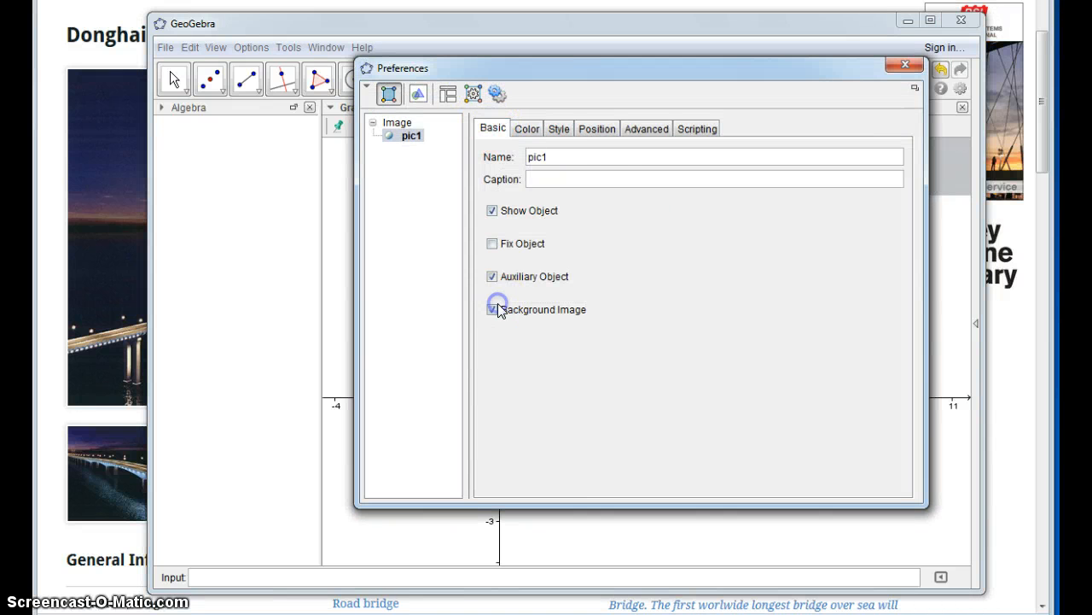
Position the picture with Corner1 as corner[1], Corner2 as corner[2] and Corner4 as corner[4].
click(597, 128)
drag(599, 160, 515, 160)
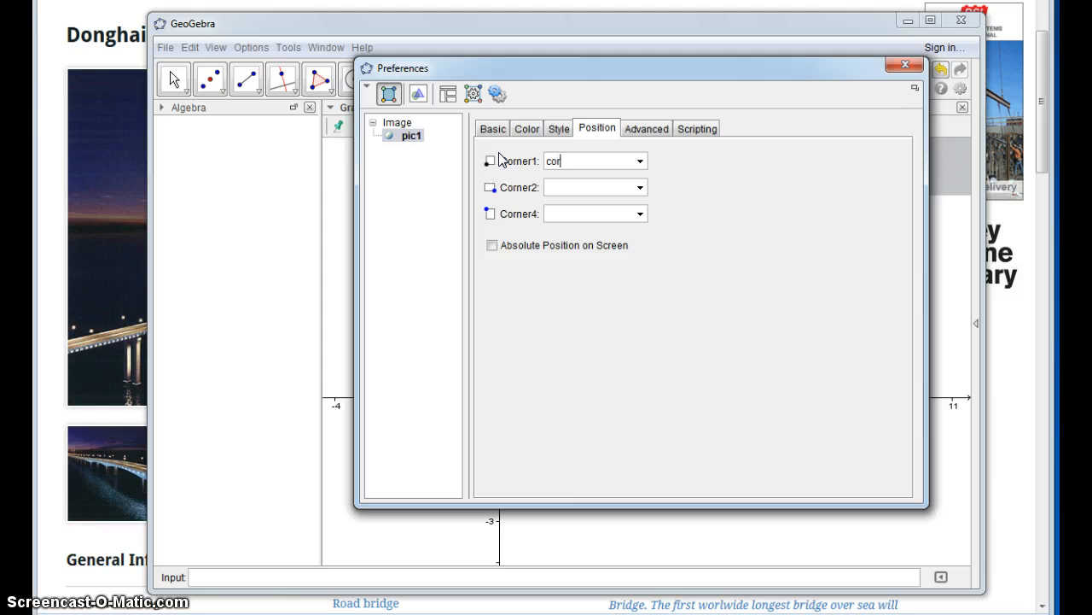
click(550, 188)
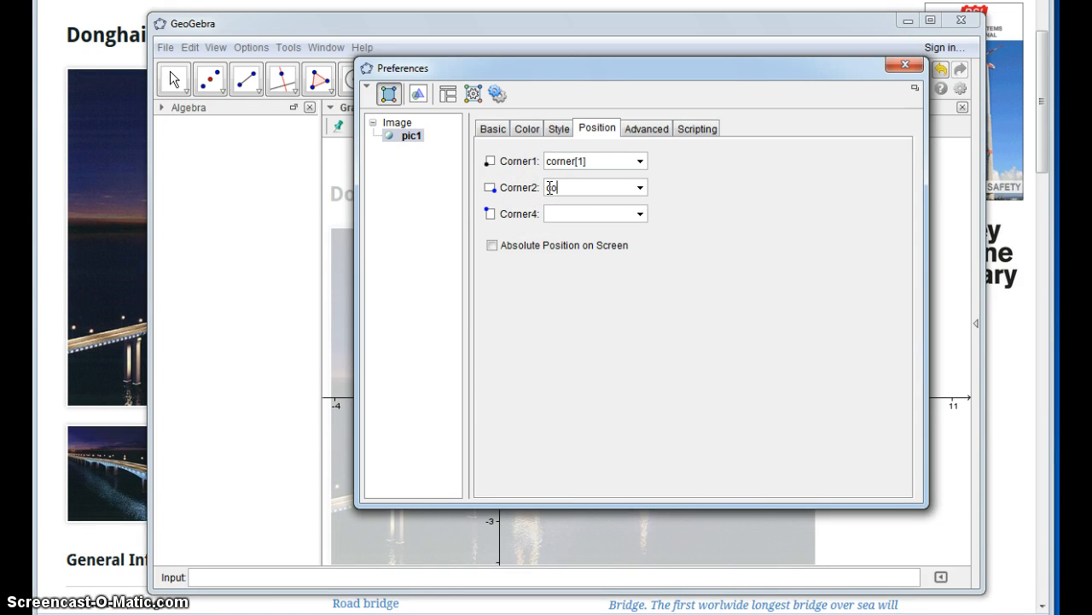
click(552, 215)
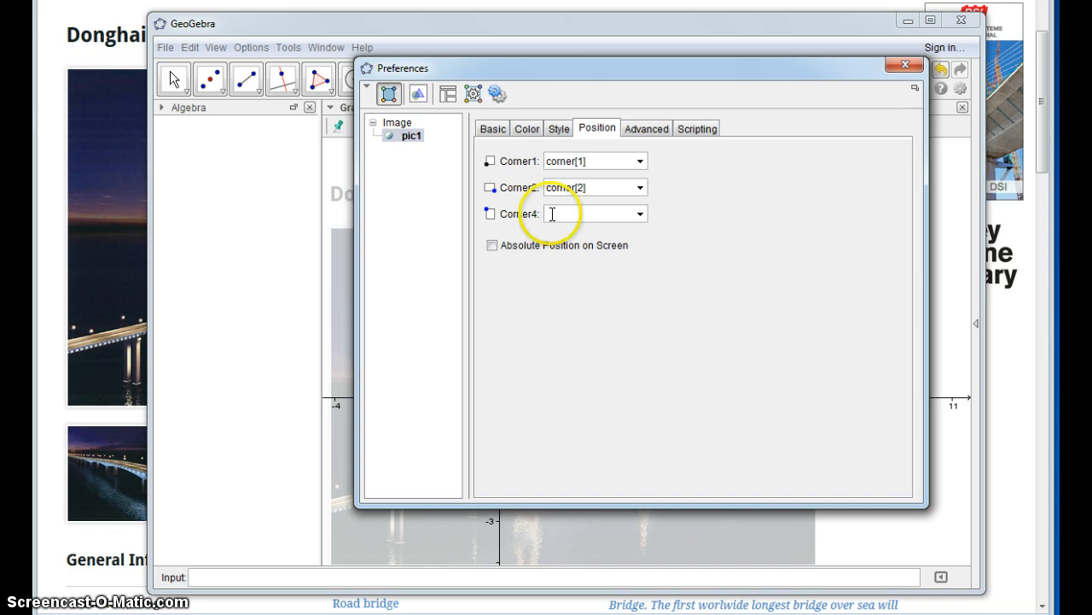
text(corner)
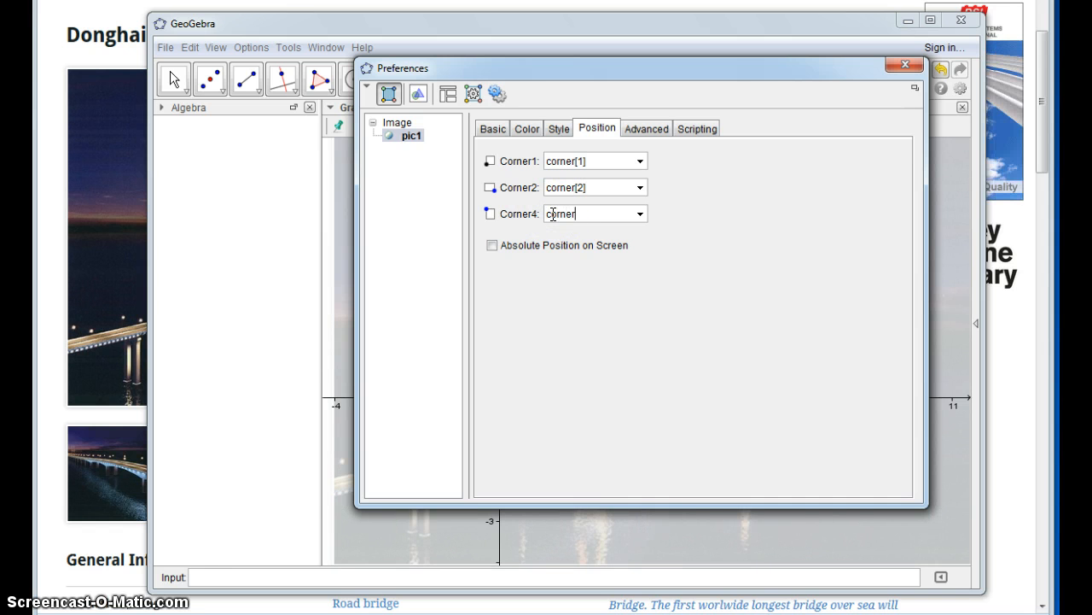
text([4])
key(Return)
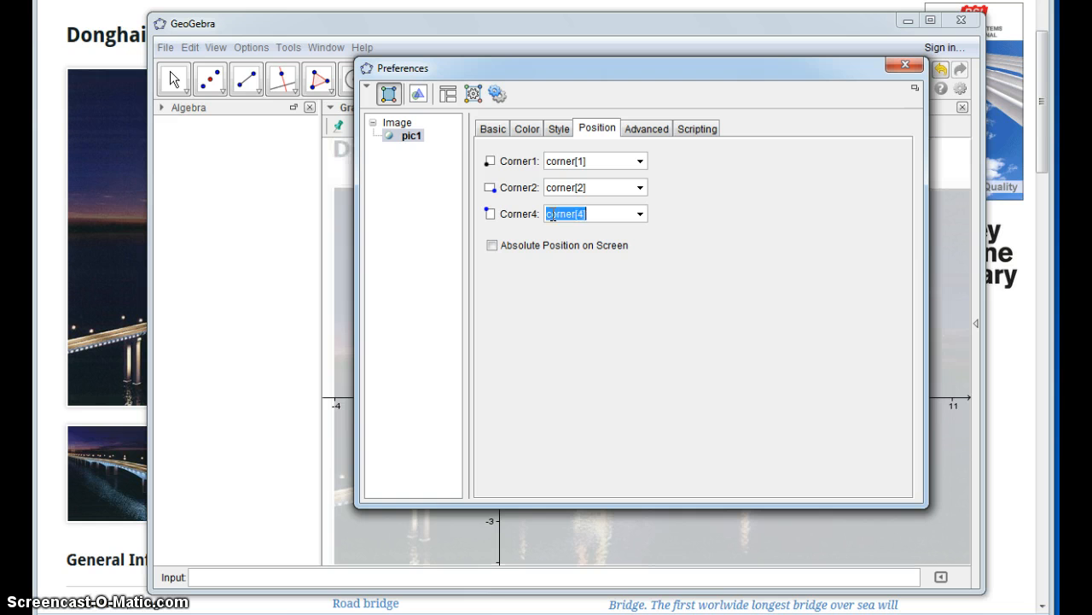
Hide the axes of the graphics view and close the preferences.
click(419, 94)
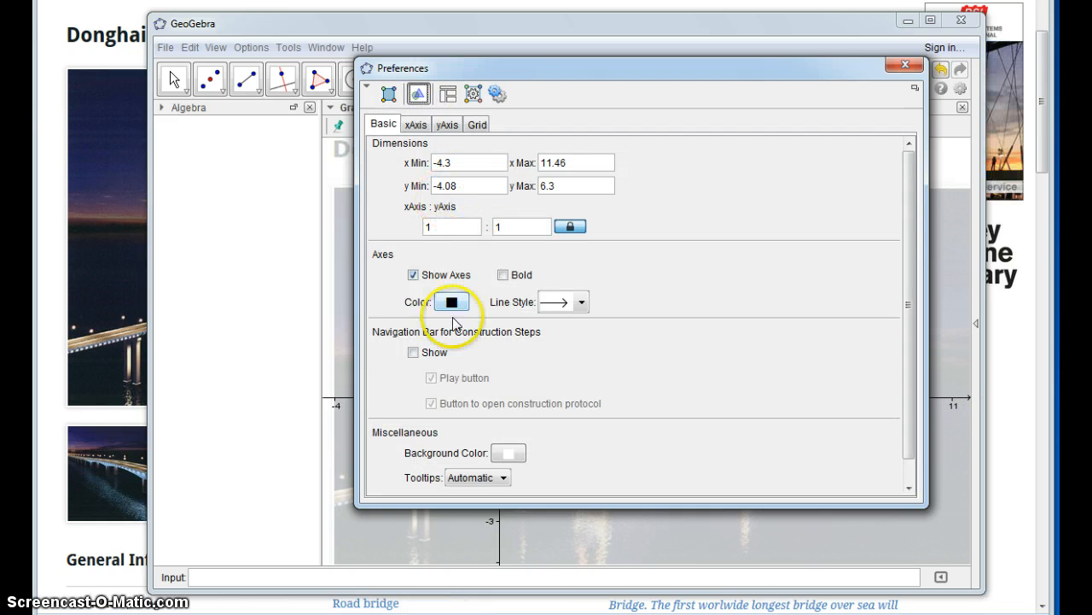
click(413, 274)
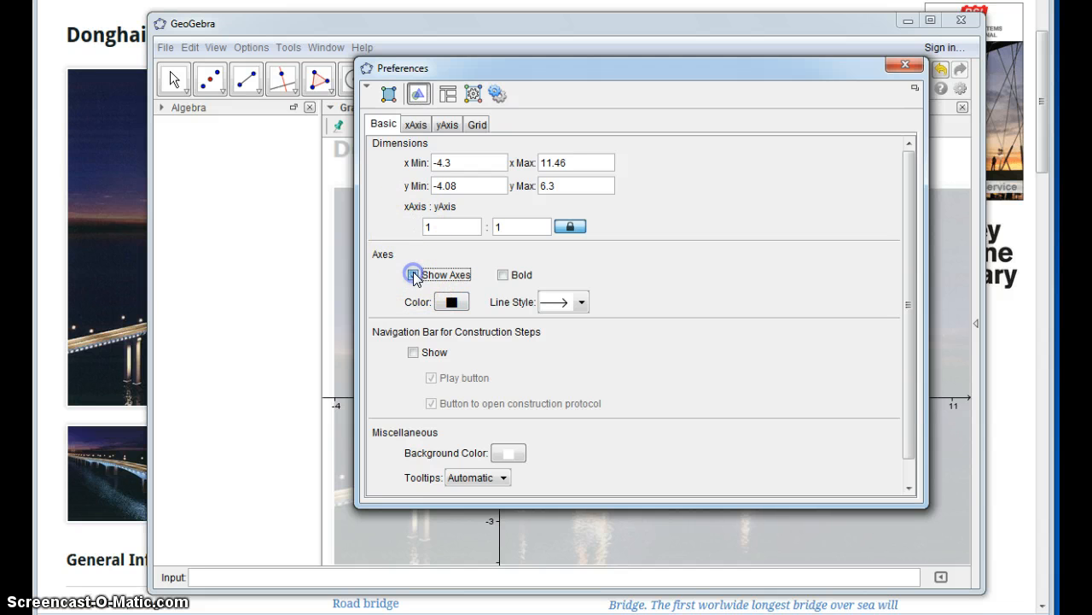
click(906, 64)
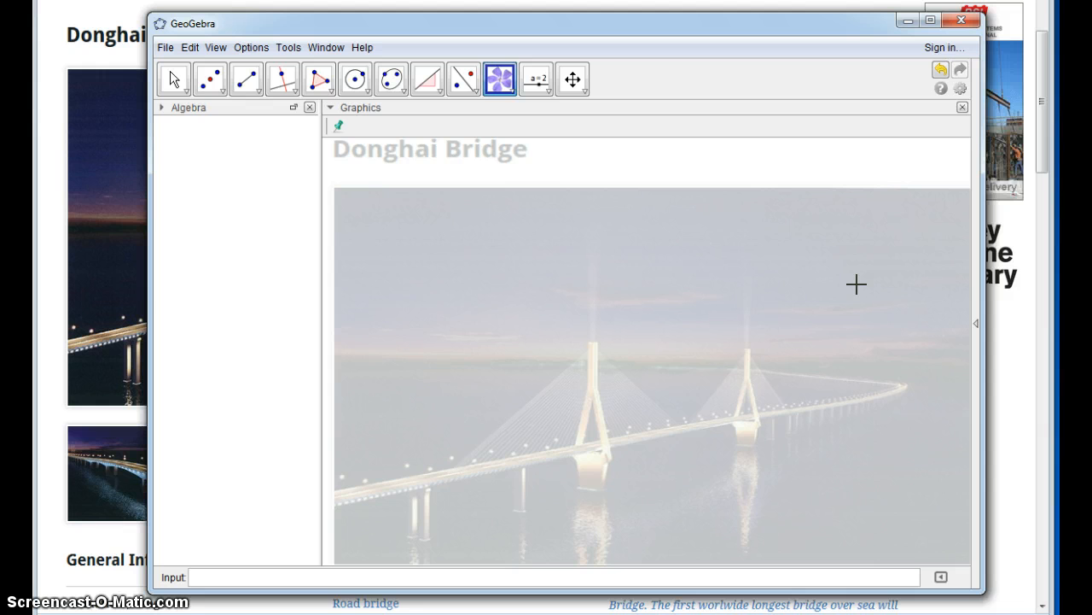
Narrow the assignment document's window to about half the screen width, and return to GeoGebra.
click(366, 199)
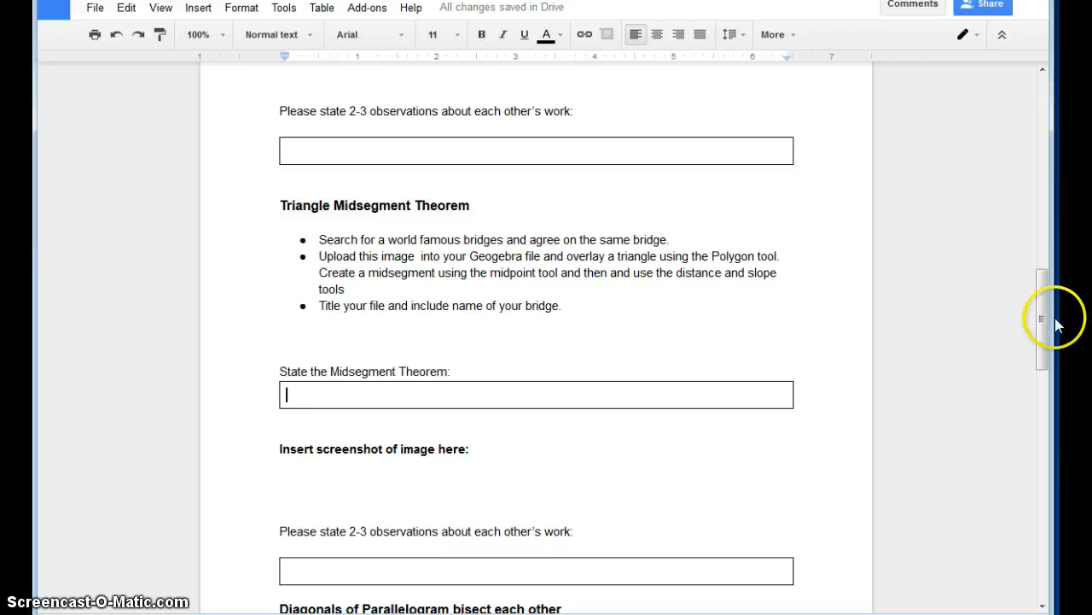
drag(1049, 318, 556, 323)
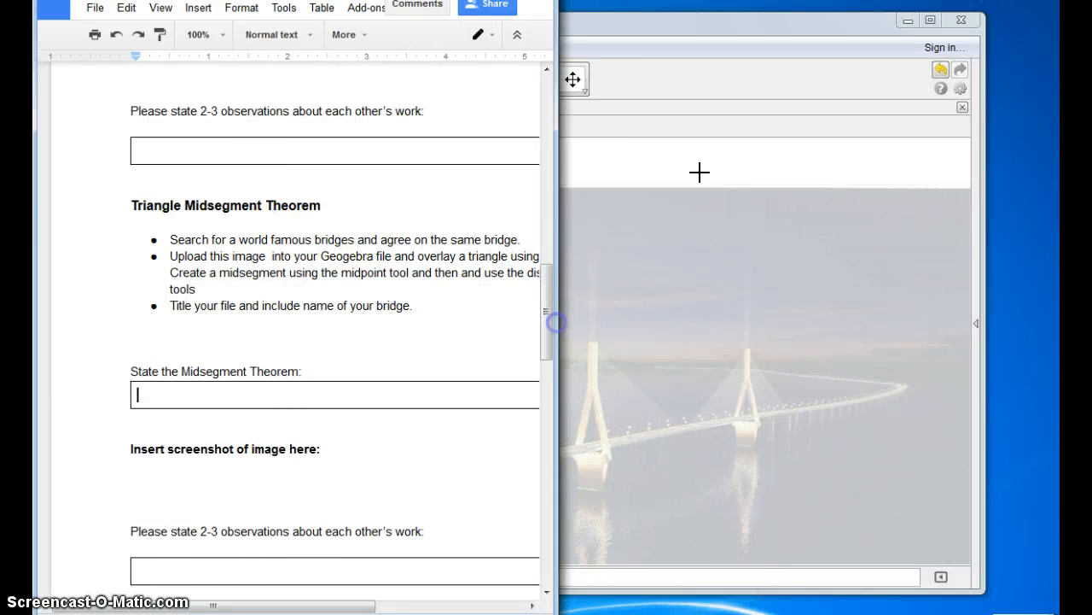
click(780, 41)
Draw a triangle over the nearer bridge tower and its cables, with vertices at about (2.3, 1.1), (-1.2, -1.9) and (4.5, -0.7).
click(322, 79)
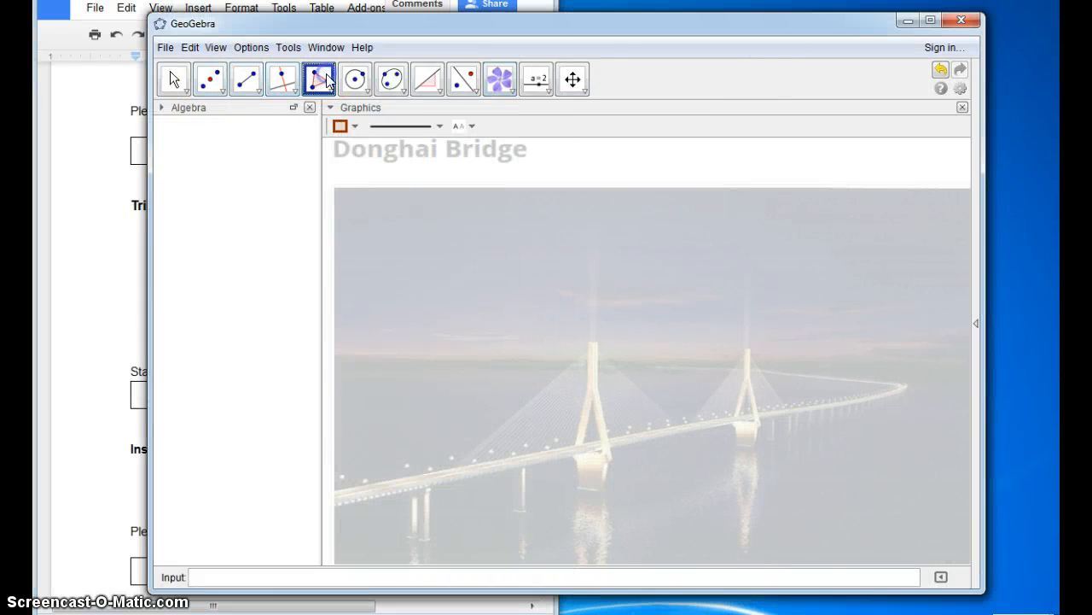
click(593, 351)
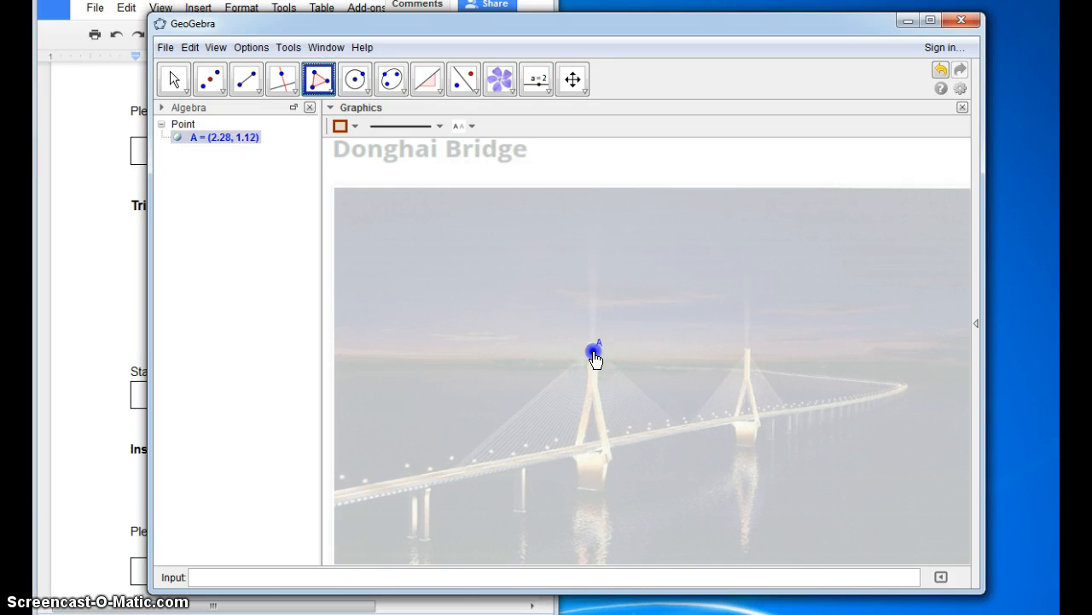
click(451, 474)
click(685, 428)
click(595, 351)
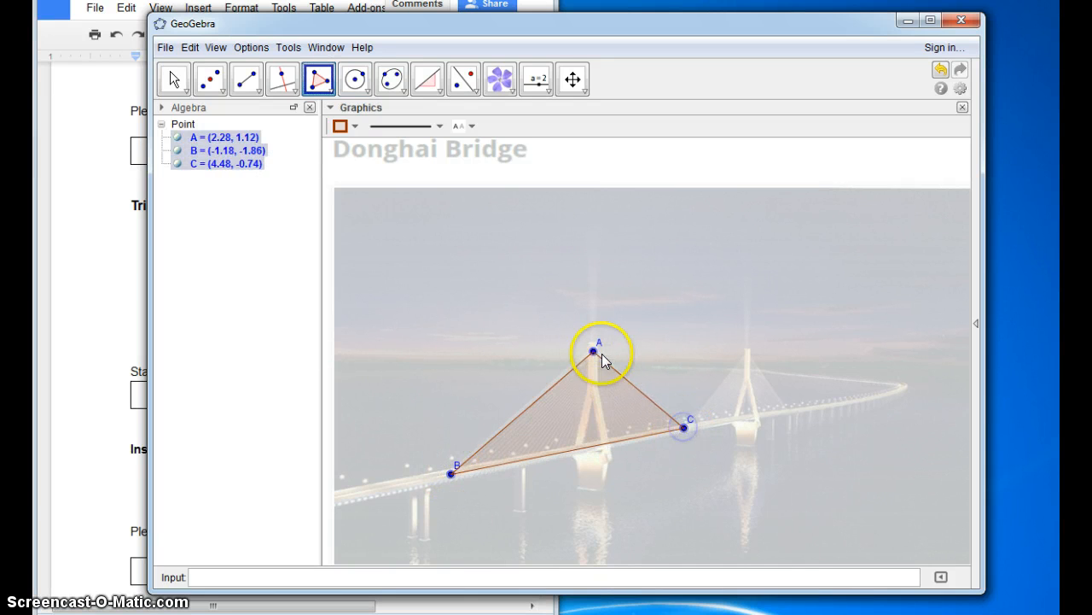
Color the triangle bright green (51, 255, 0) with an opacity of about 40, and close its properties.
right_click(581, 410)
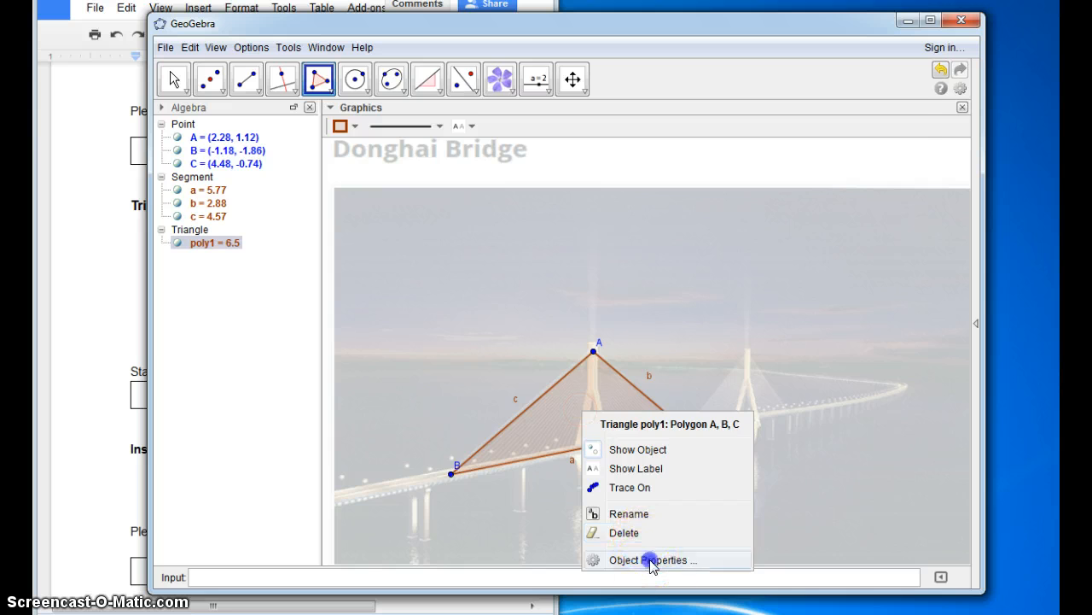
click(650, 559)
click(526, 128)
click(578, 215)
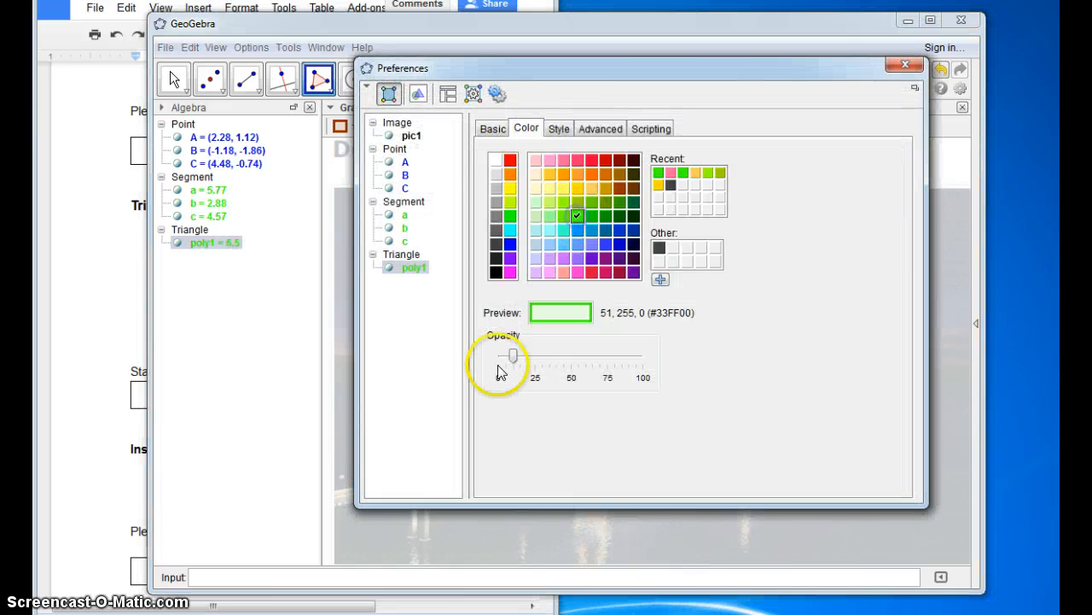
drag(512, 355, 555, 355)
click(907, 67)
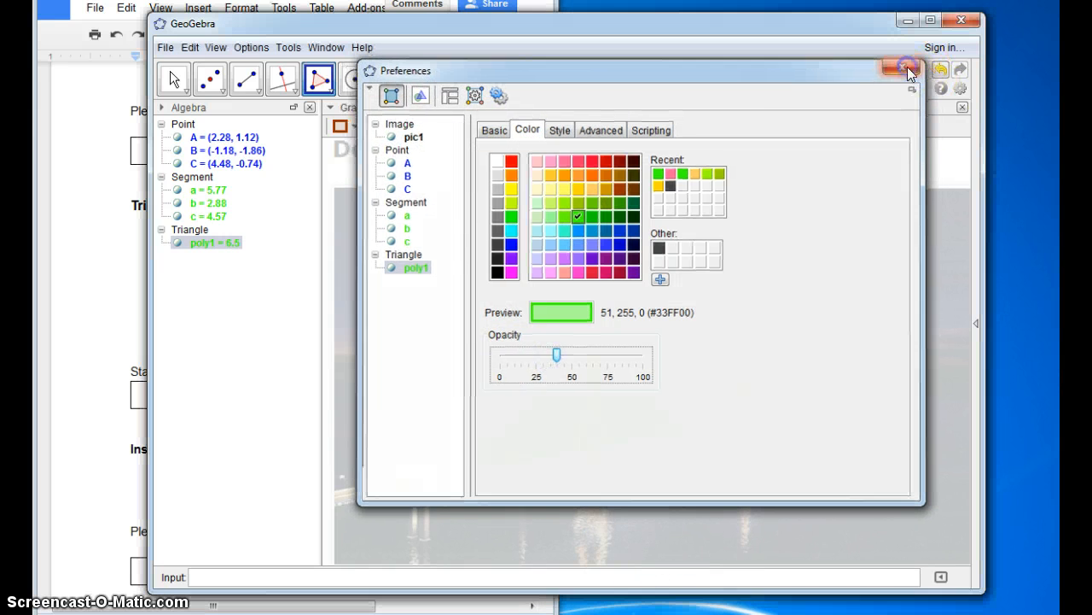
Mark the midpoints of the triangle's two upper sides, AB and AC, with the Midpoint or Center tool.
click(94, 360)
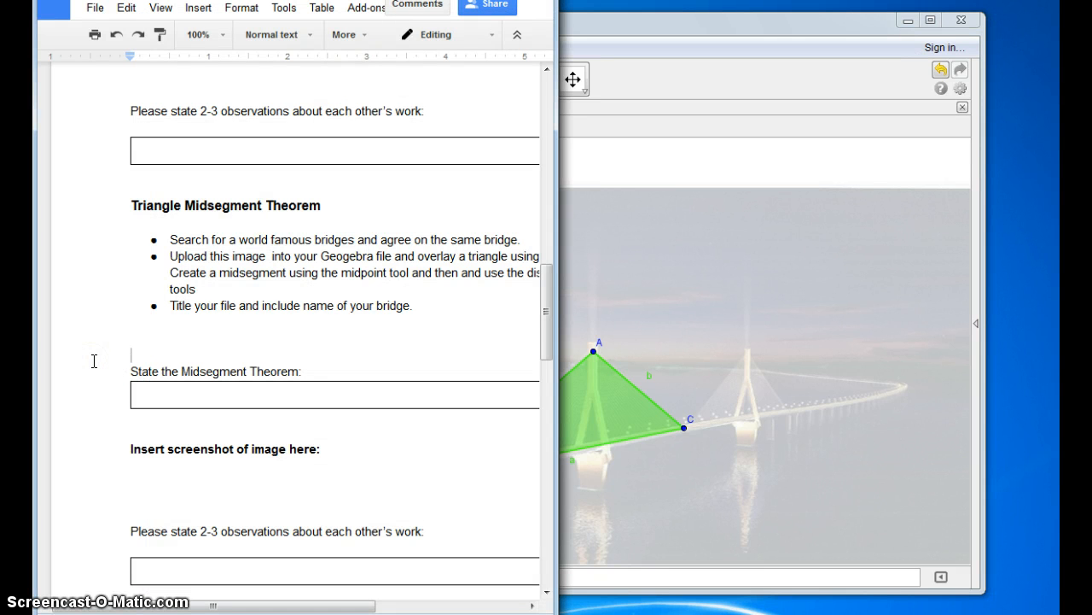
click(723, 35)
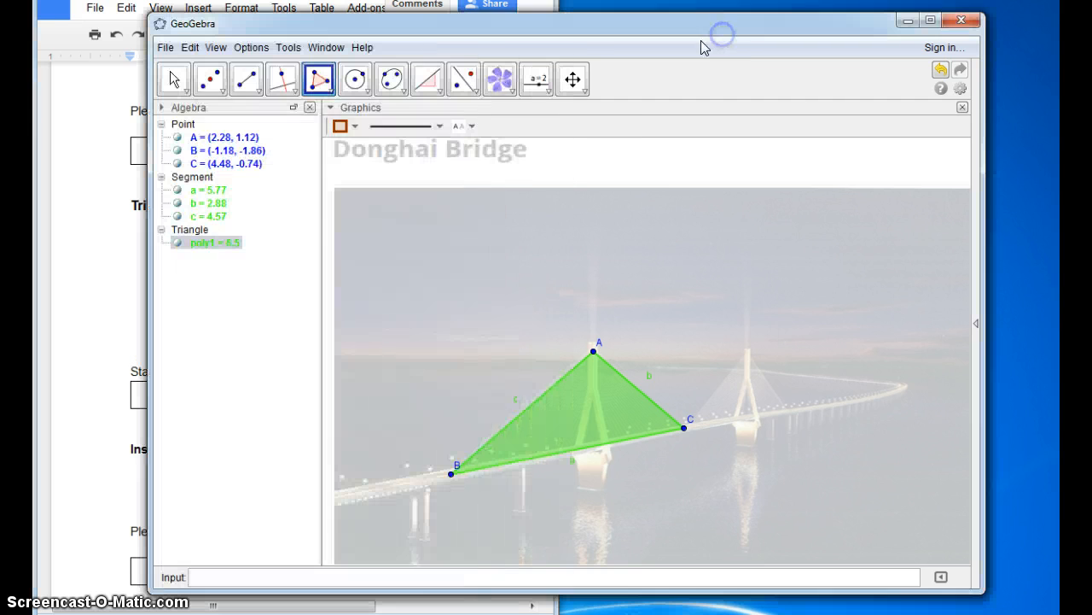
click(220, 89)
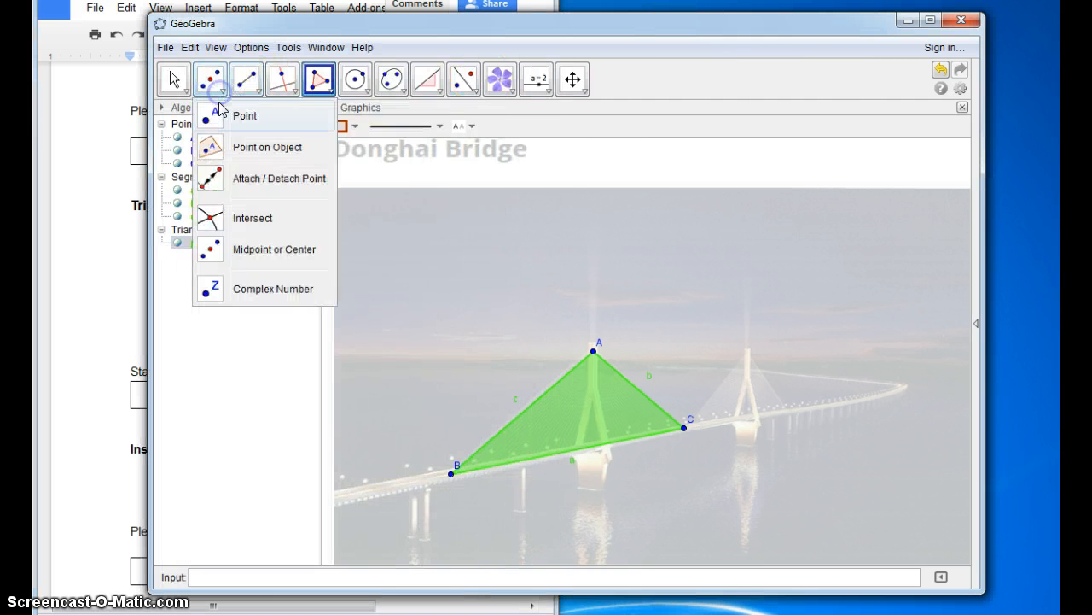
click(227, 113)
click(219, 89)
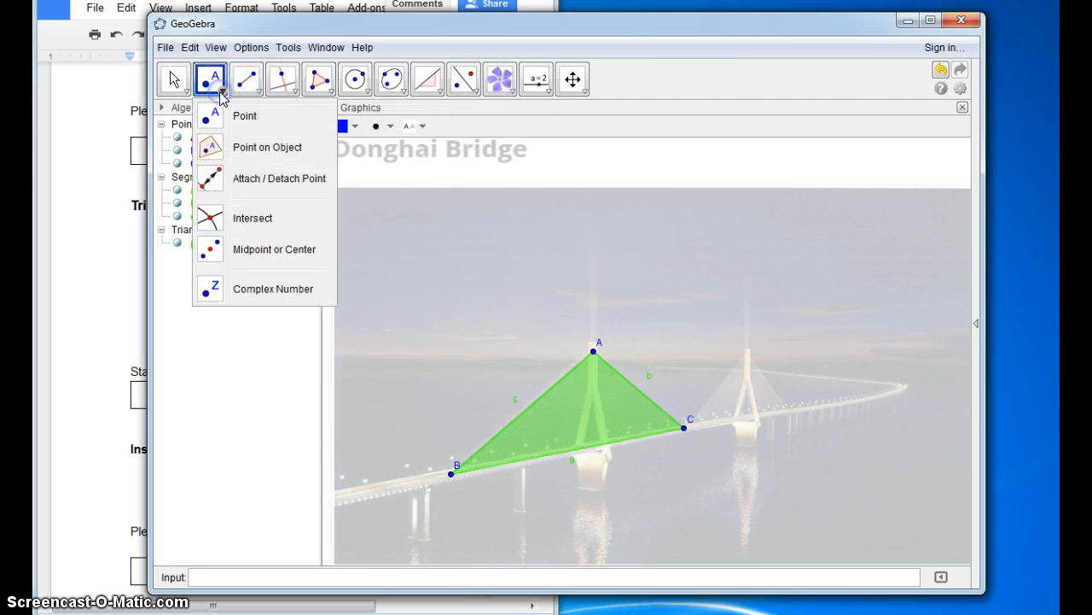
click(213, 252)
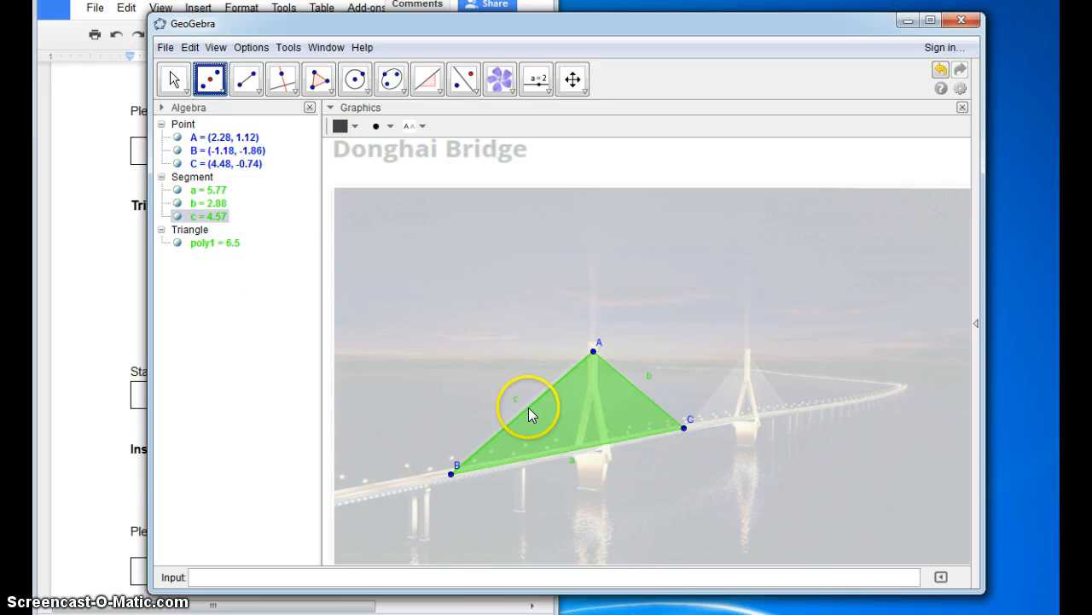
click(592, 351)
click(454, 477)
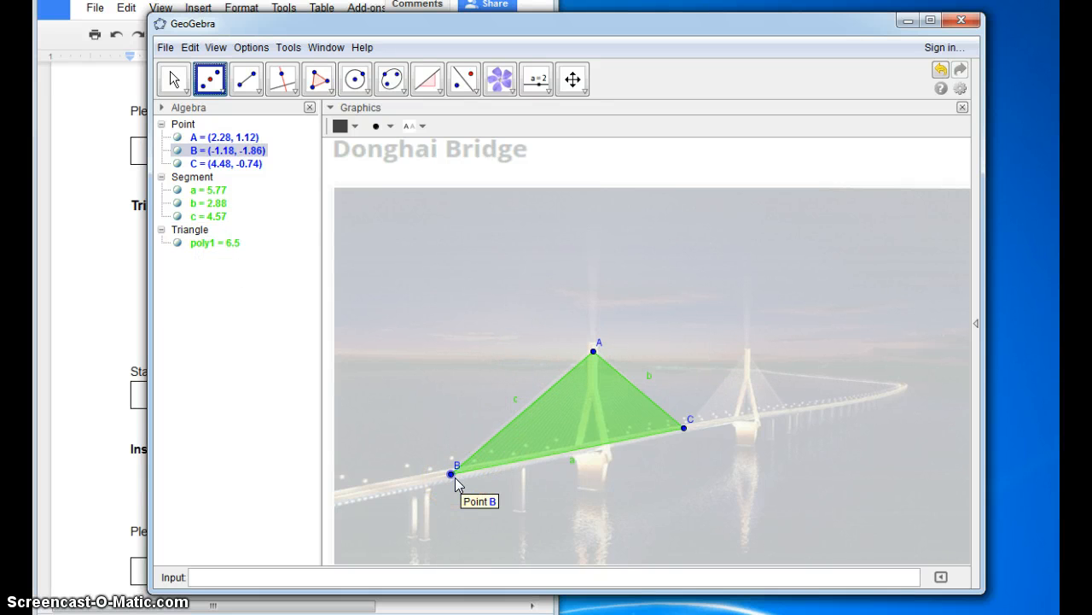
click(524, 408)
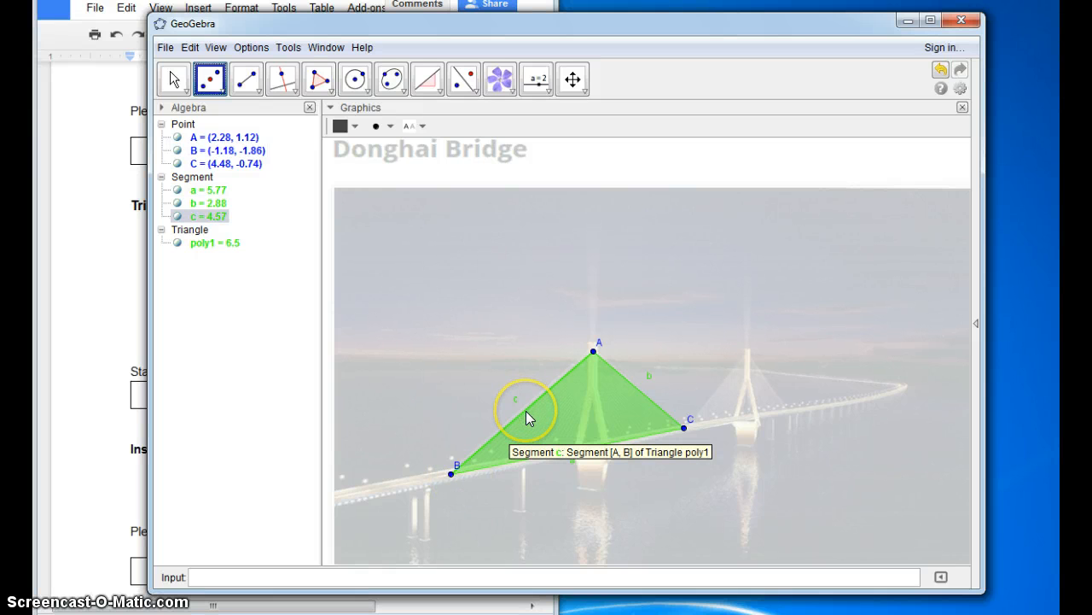
click(525, 411)
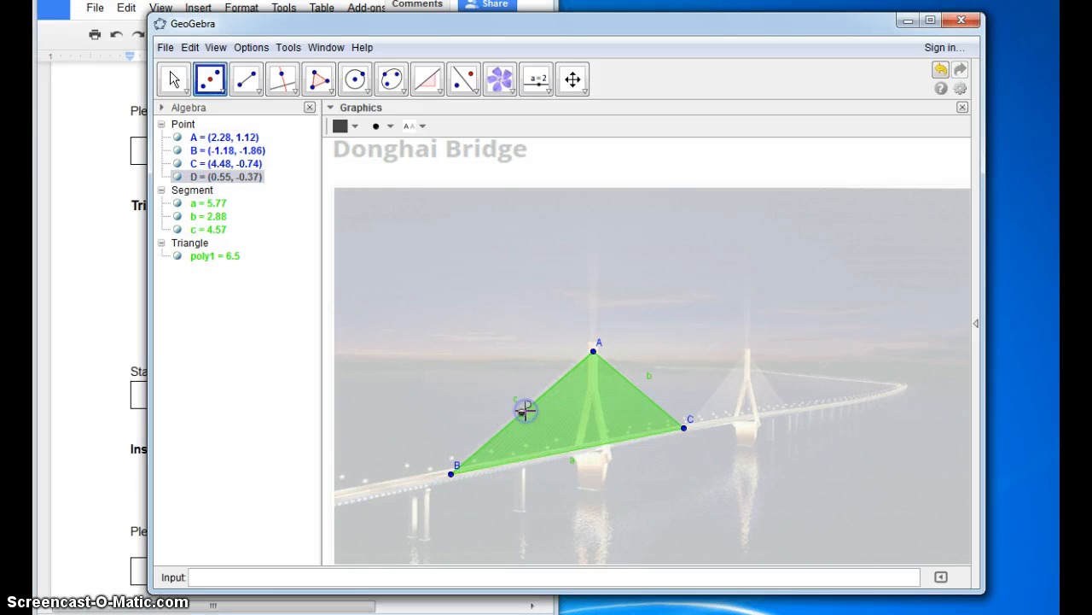
click(638, 390)
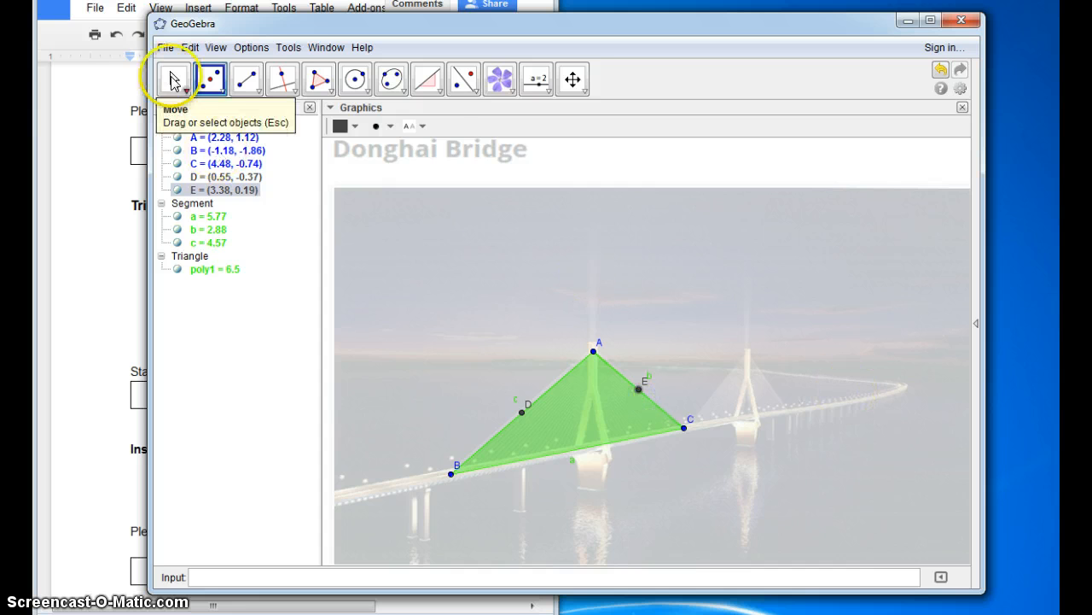
Draw a segment joining the two midpoints as the midsegment, and another along the base from B to C.
click(246, 79)
click(521, 410)
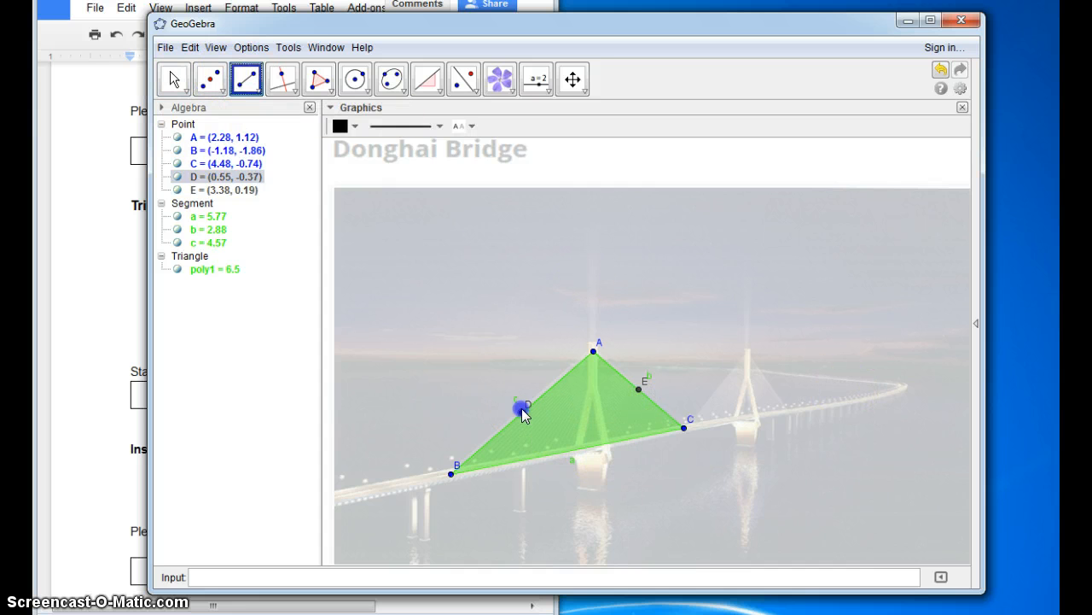
click(638, 389)
click(451, 472)
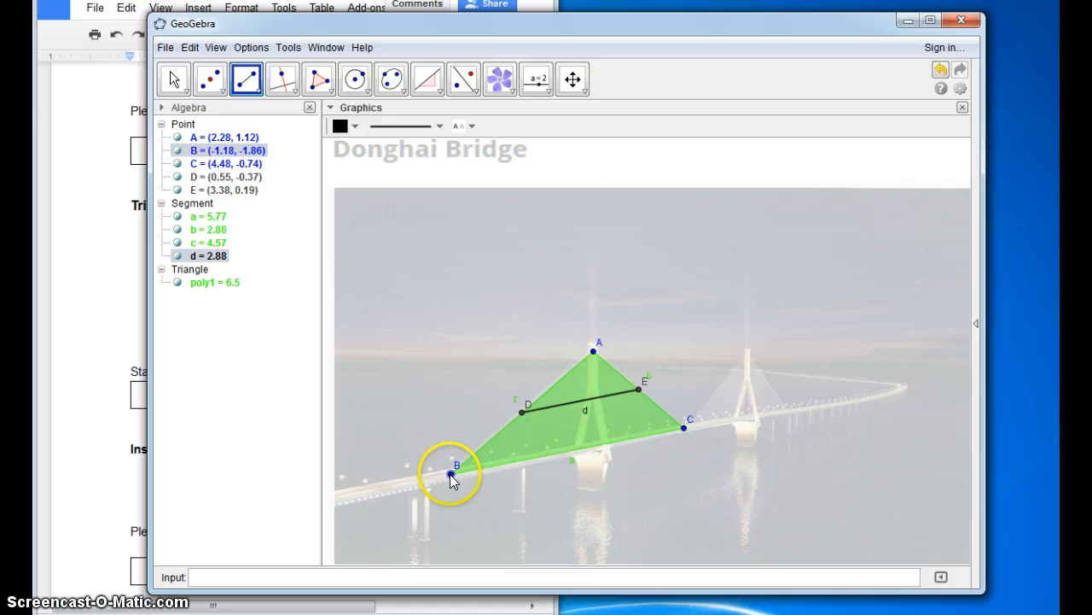
click(684, 427)
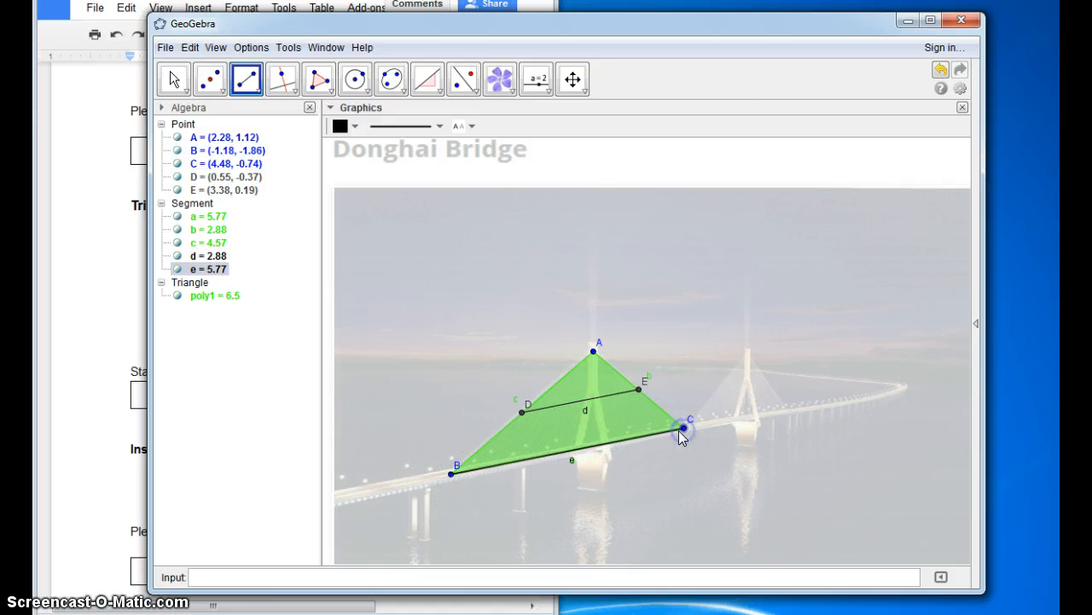
Add the text "midsegment" and place it just beside the midpoint of side AC.
click(503, 83)
click(503, 117)
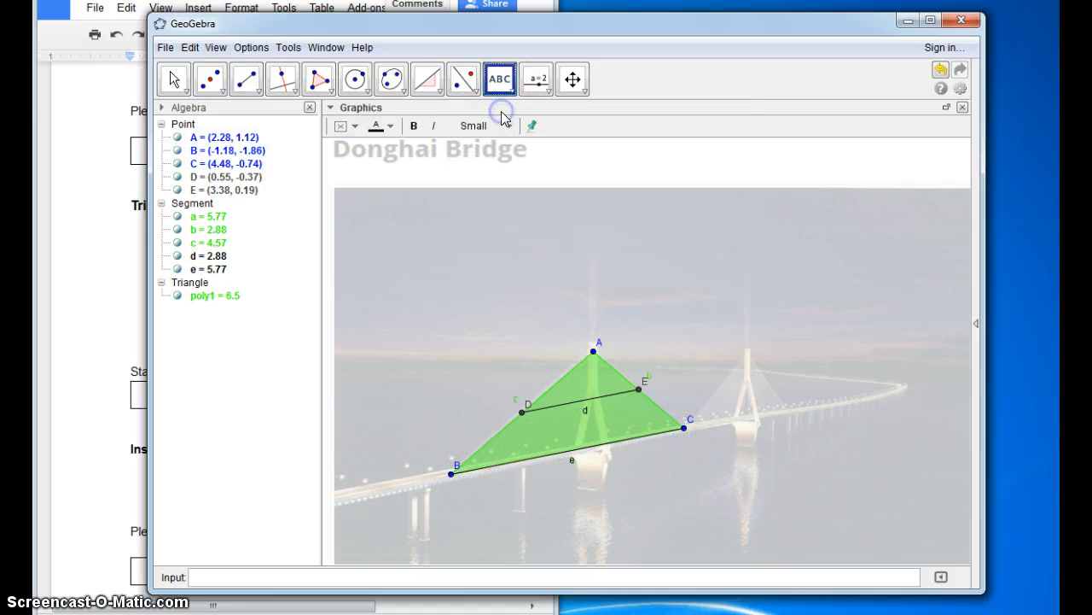
click(679, 344)
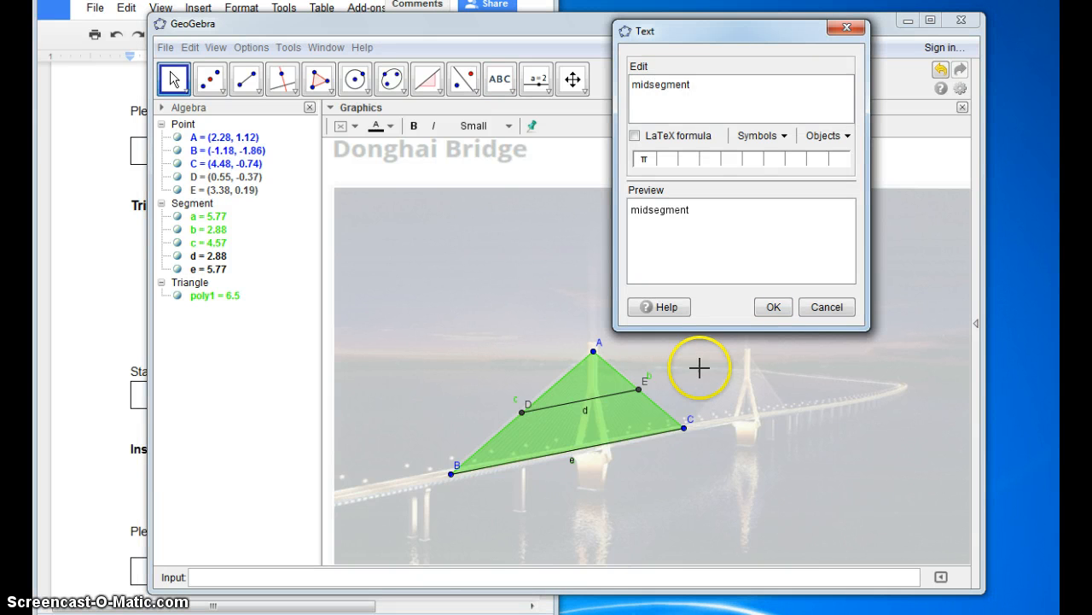
click(773, 306)
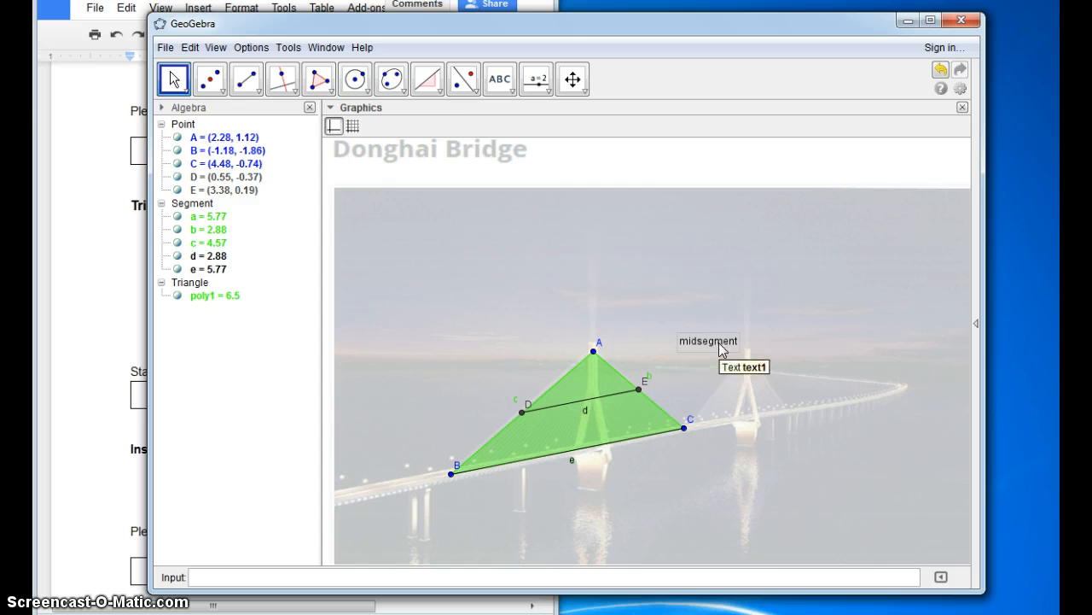
drag(720, 350, 699, 395)
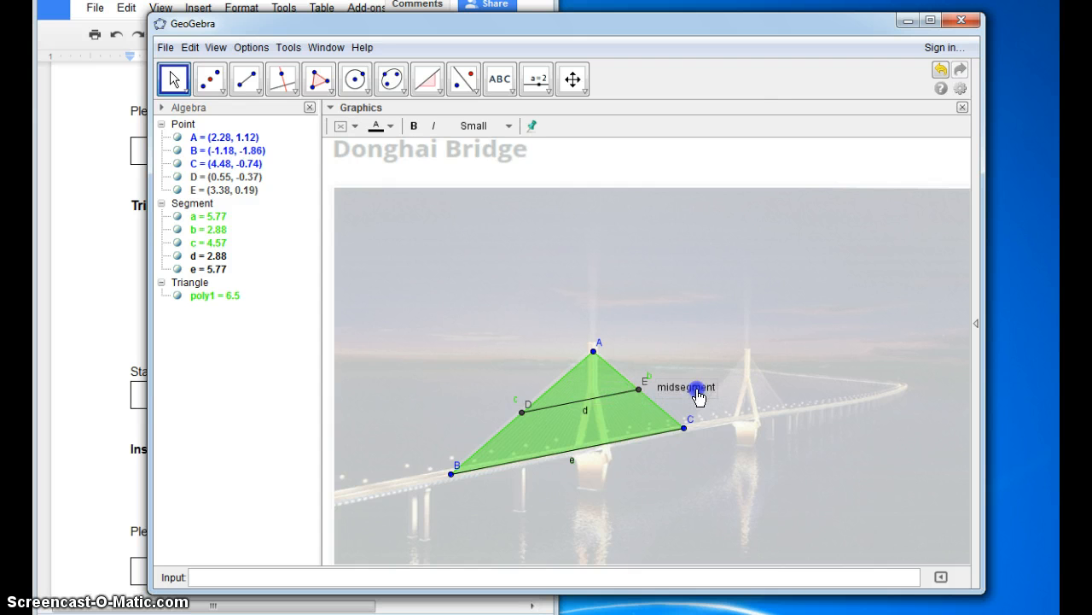
Add the text "base" and place it just beside vertex C.
click(500, 78)
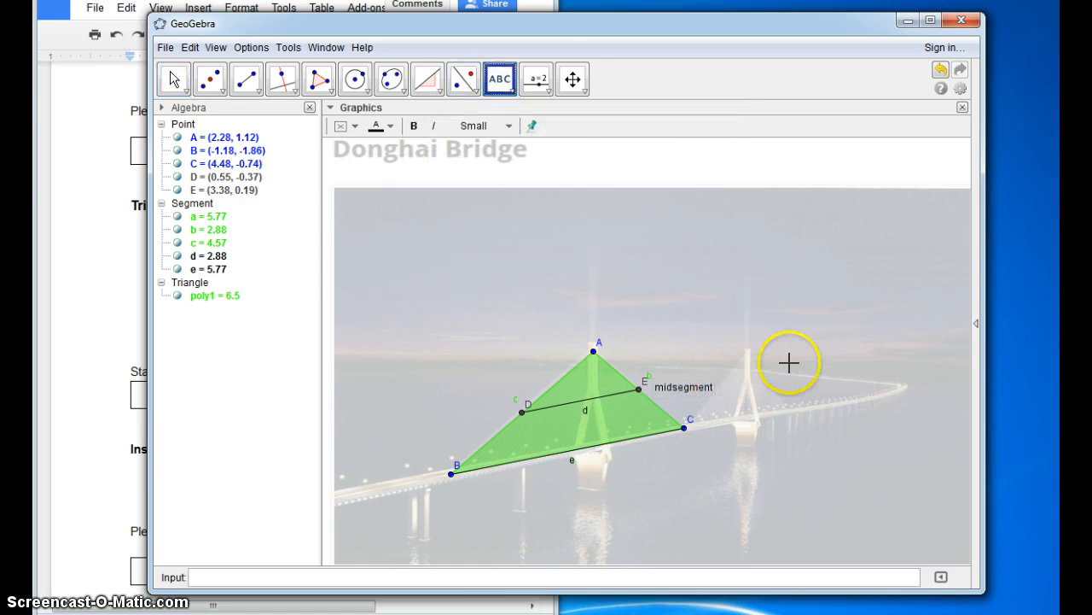
click(734, 452)
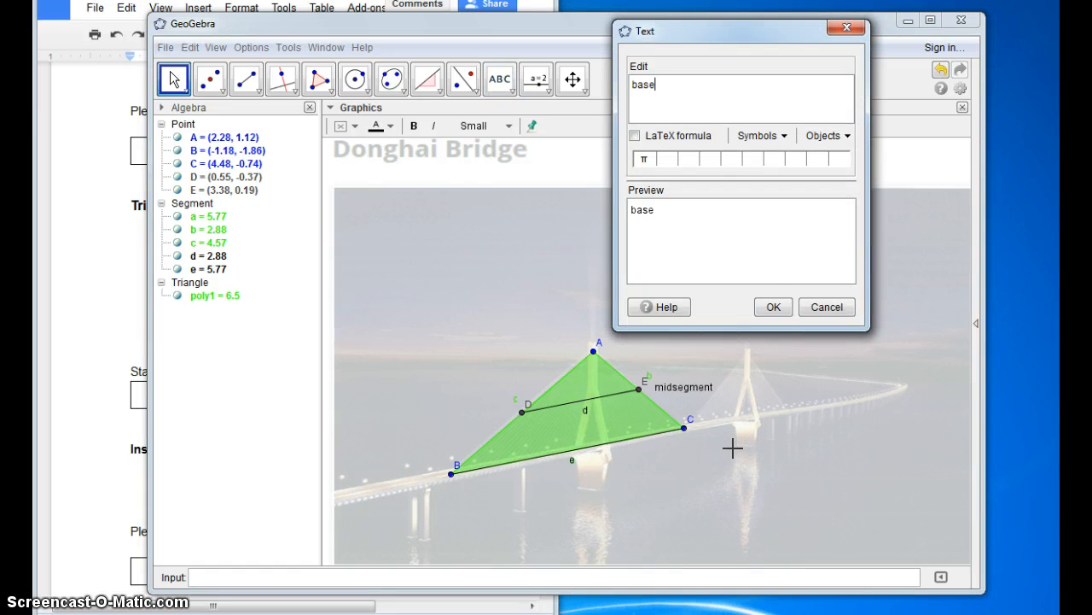
click(772, 306)
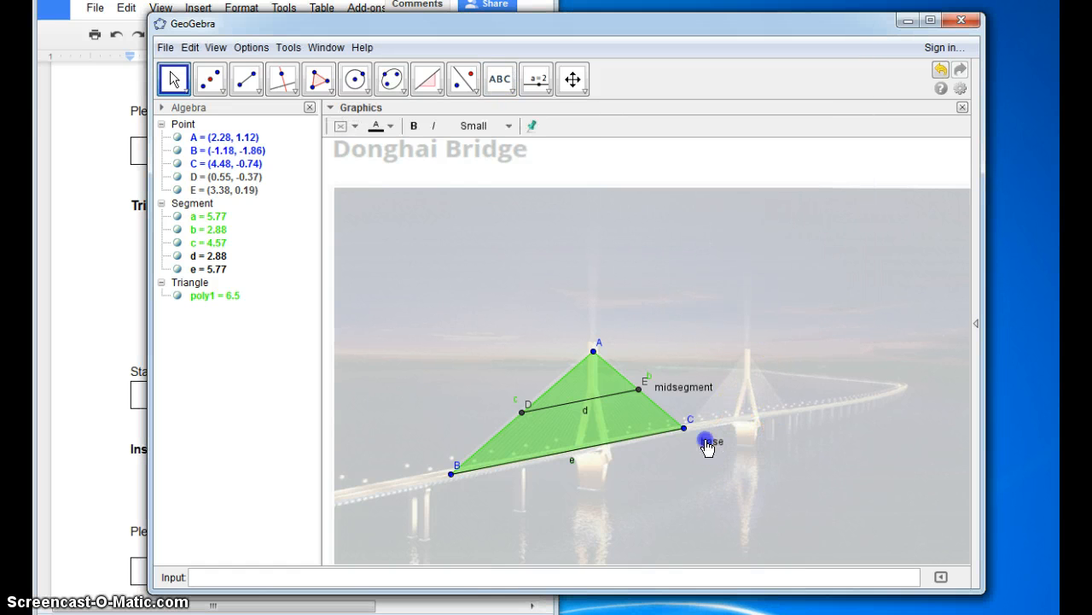
Check the measuring instructions in the assignment document, and display the length of the triangle's base BC in GeoGebra.
click(97, 406)
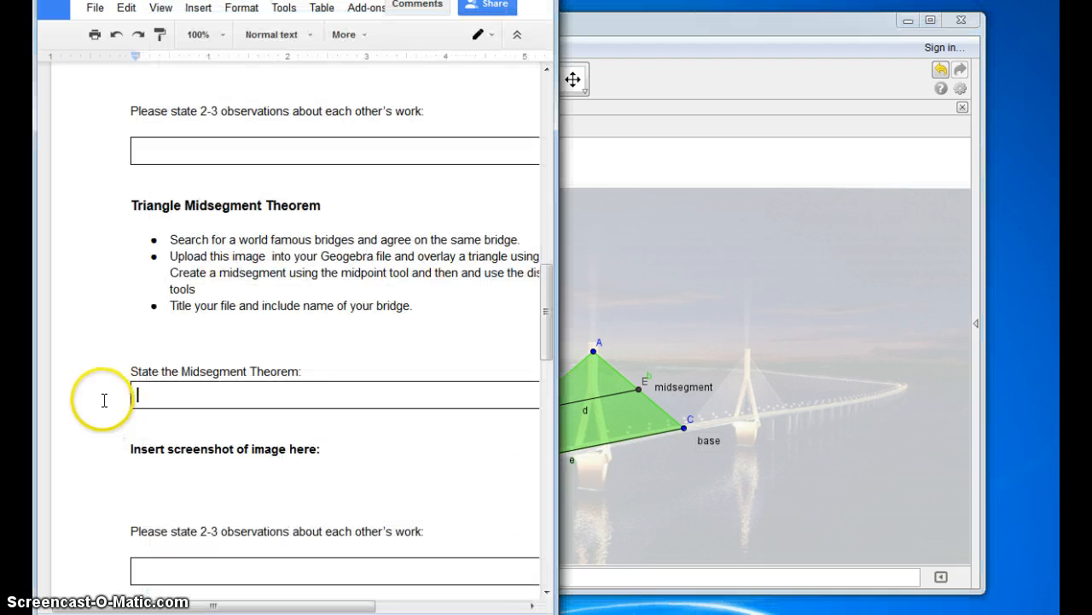
drag(340, 611, 421, 607)
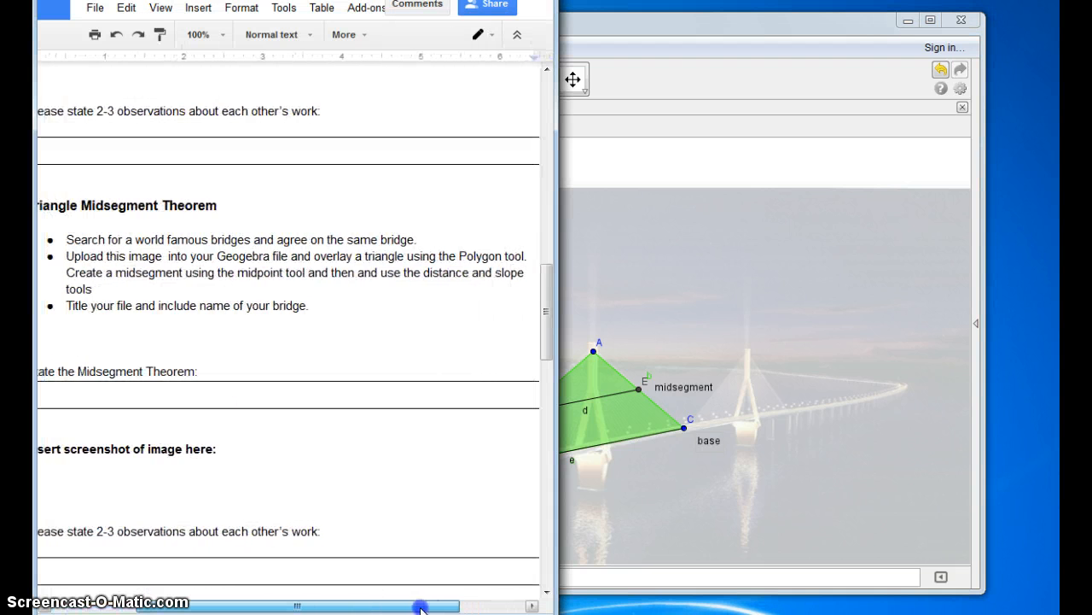
click(804, 27)
click(435, 81)
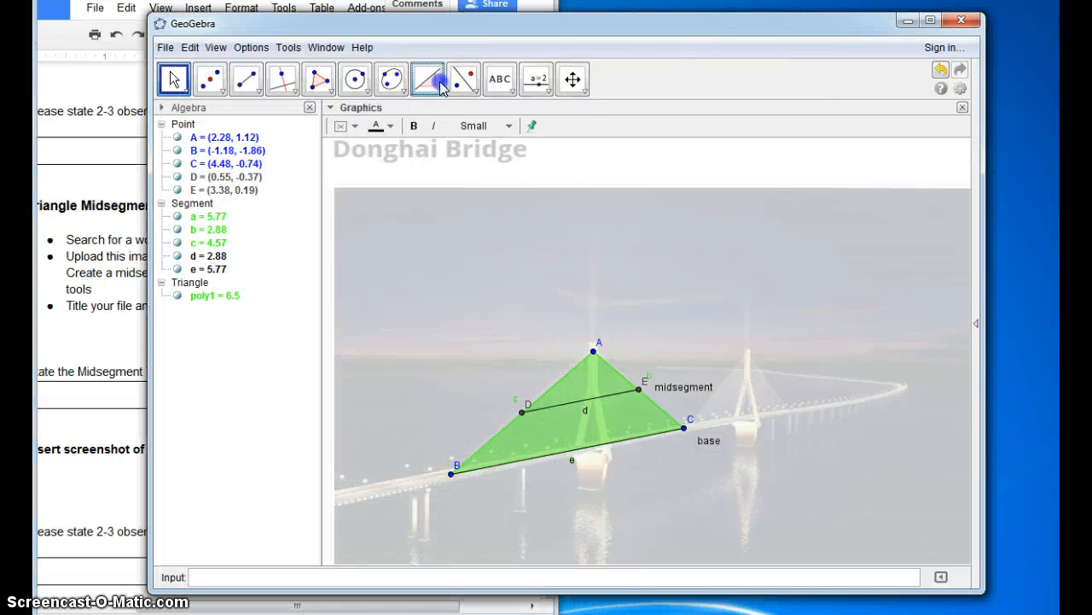
click(440, 116)
click(433, 90)
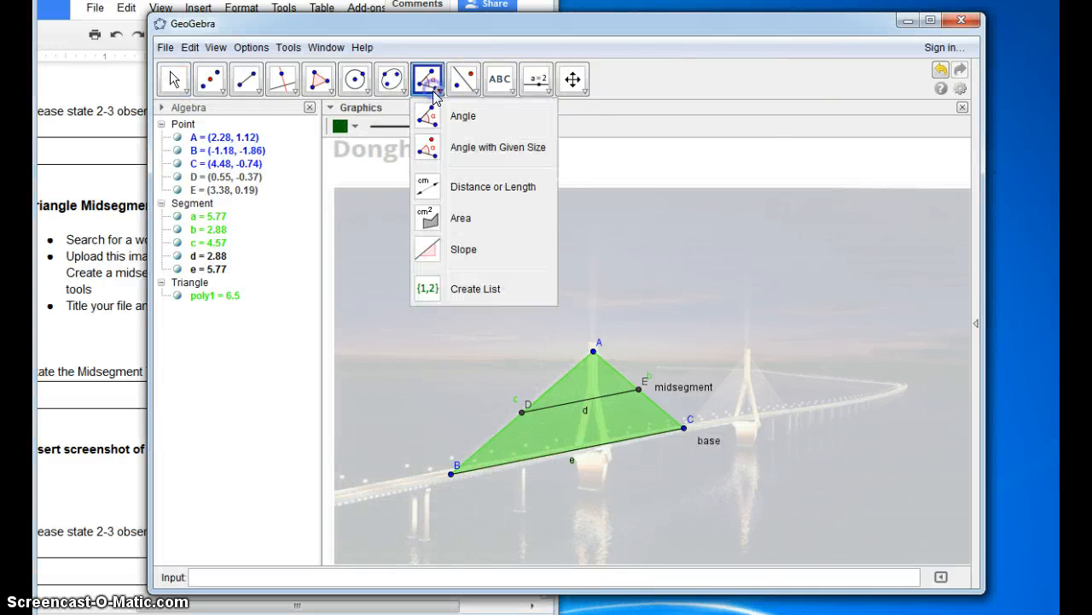
click(427, 186)
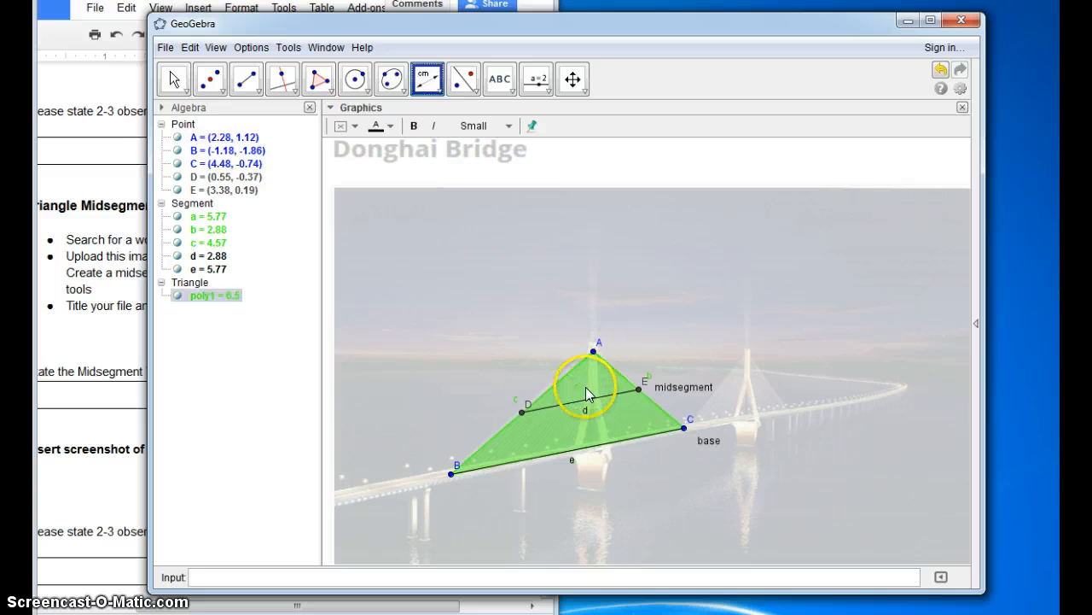
click(608, 448)
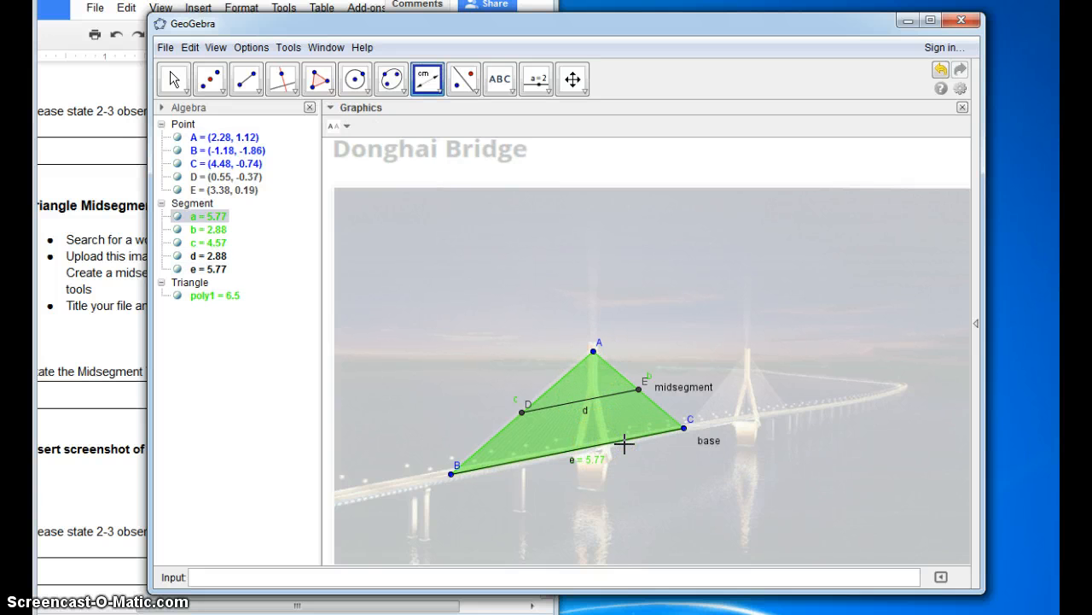
click(341, 262)
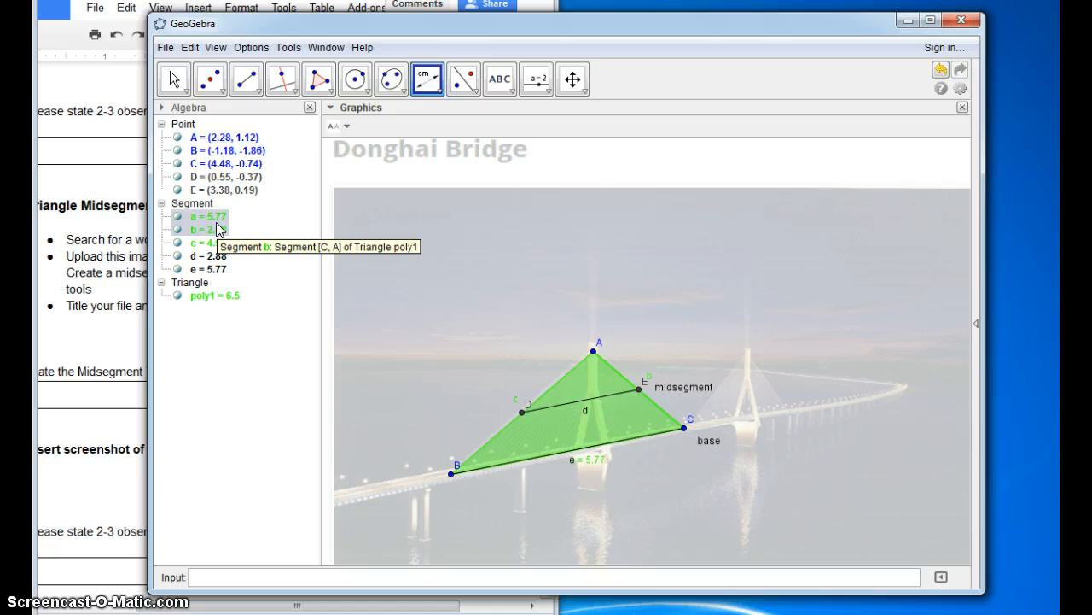
Recolor the triangle orange (255, 153, 51) and close its properties.
right_click(610, 416)
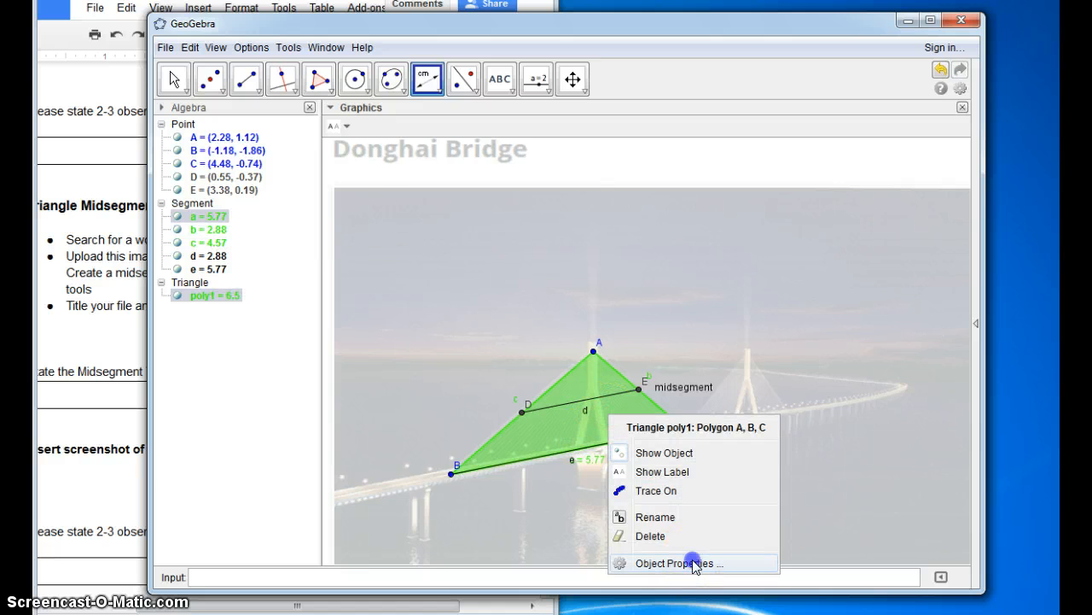
click(679, 564)
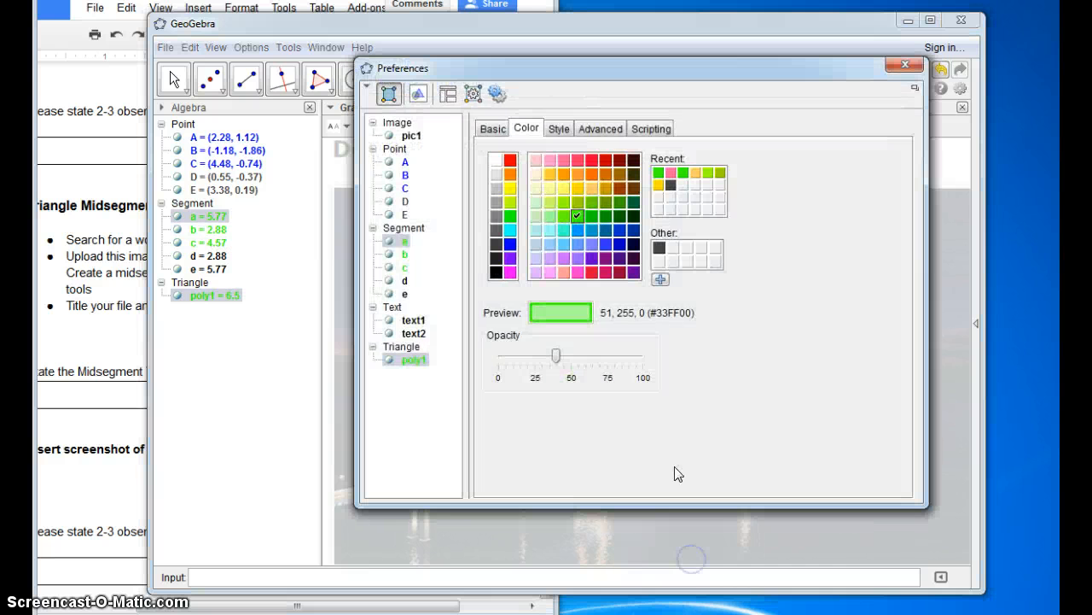
click(576, 175)
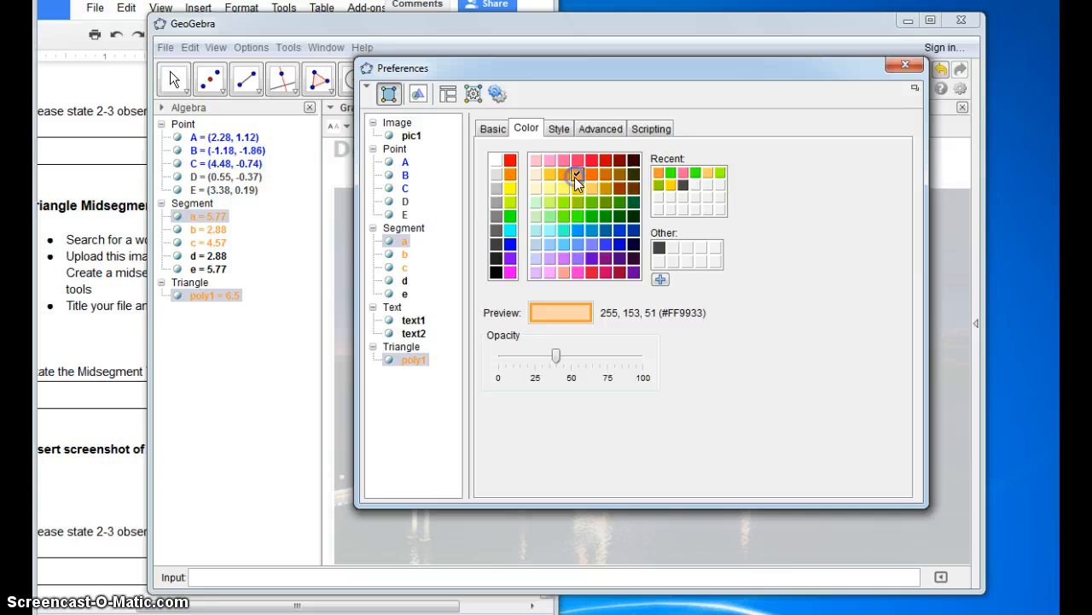
click(908, 65)
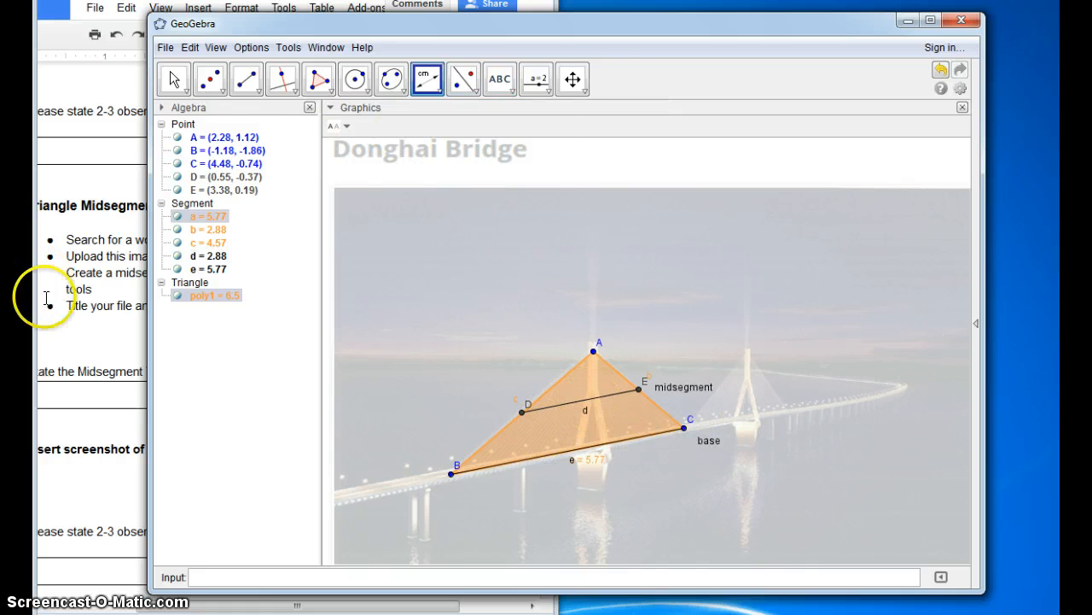
Display the slope of the midsegment DE with the Slope tool.
click(64, 348)
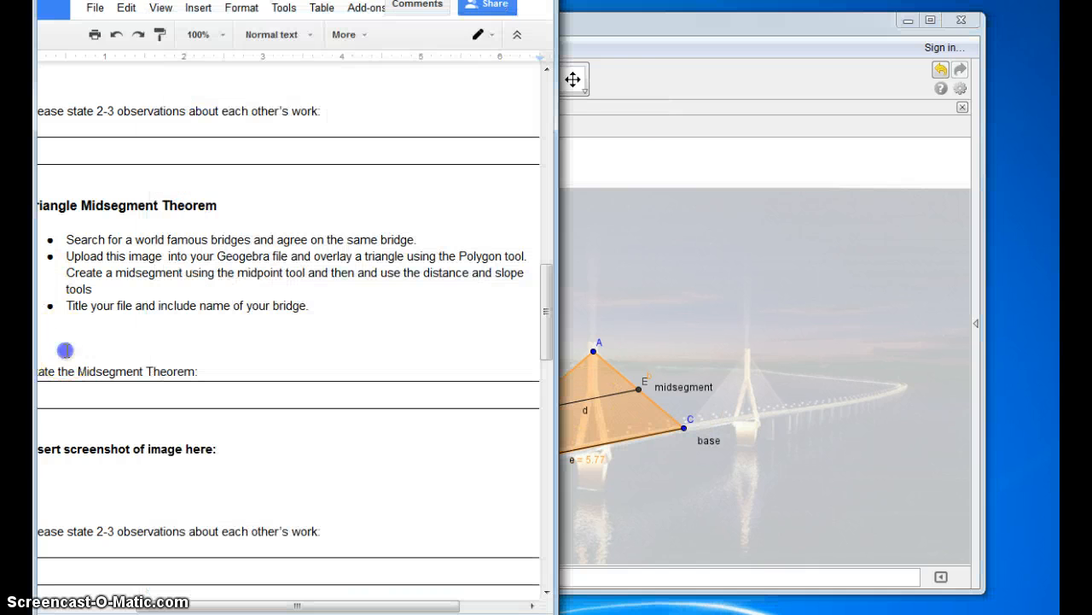
click(793, 34)
click(440, 94)
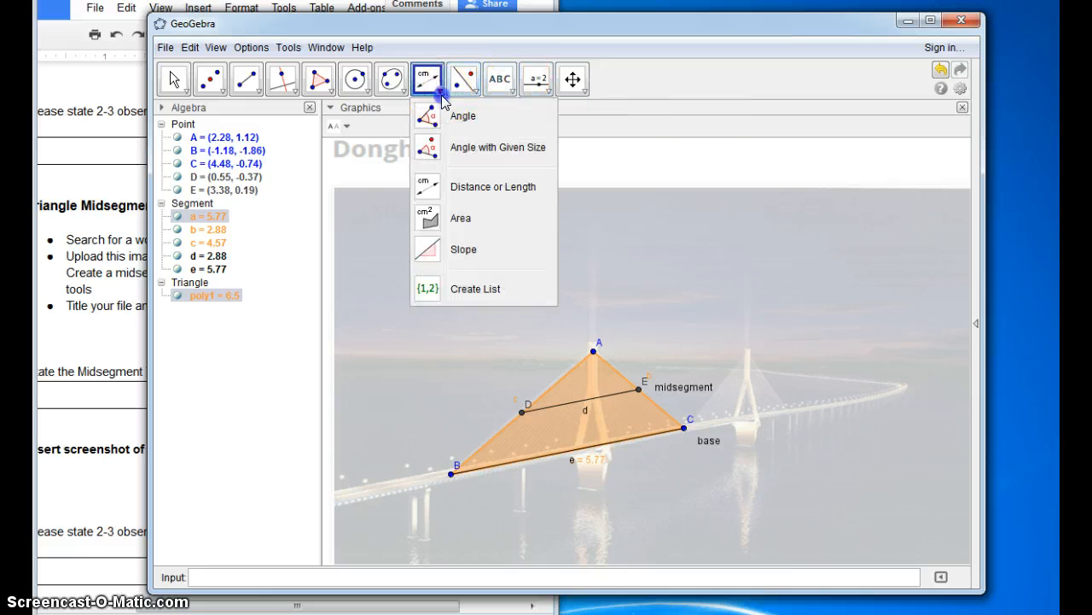
click(430, 247)
click(602, 396)
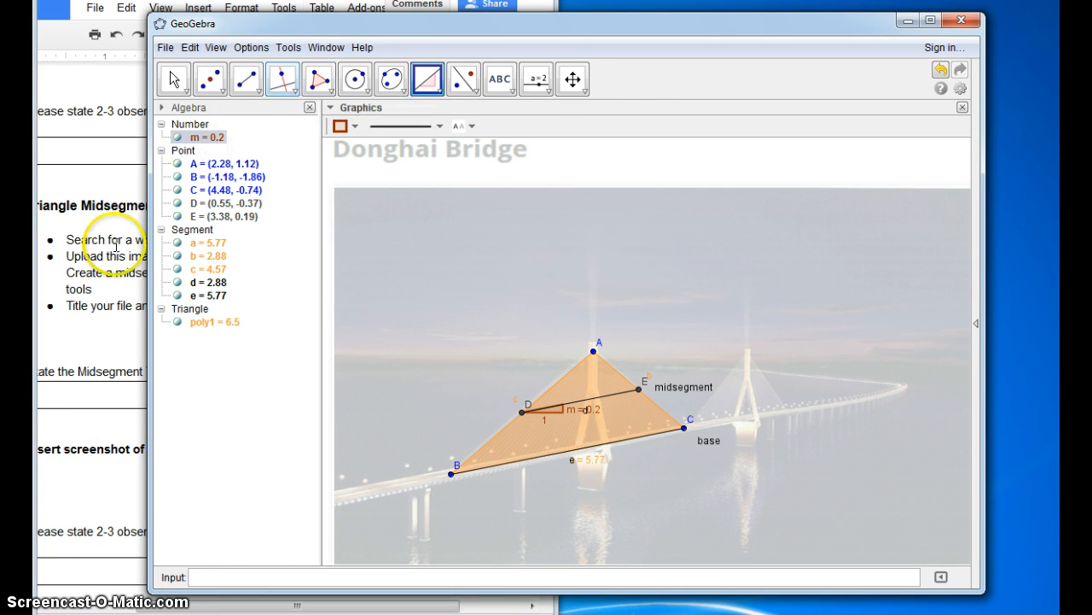
Switch to the assignment document and widen its window until the whole page width fits.
click(97, 386)
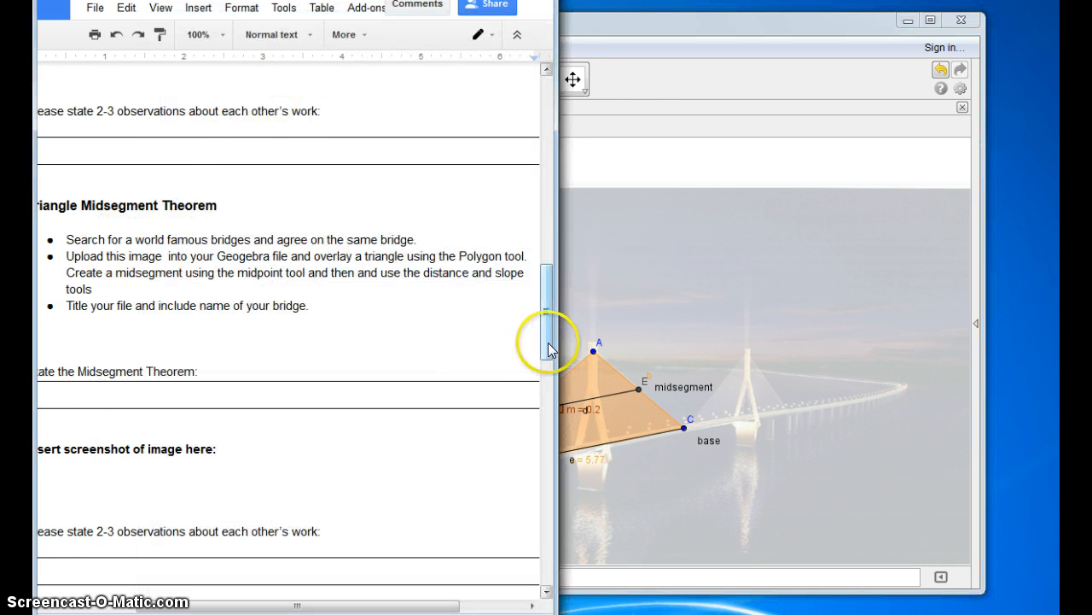
drag(554, 337, 950, 338)
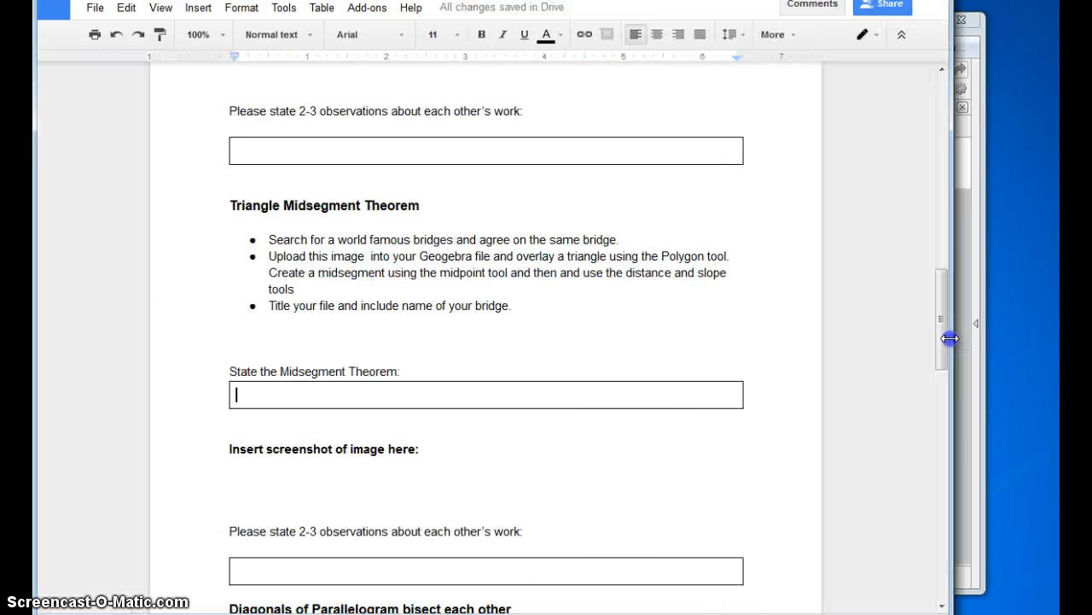
Draft the statement "The midsegment of a triangle is the base and the base" with blank gaps in the Midsegment Theorem box, and delete it again.
double_click(370, 402)
click(371, 396)
click(362, 393)
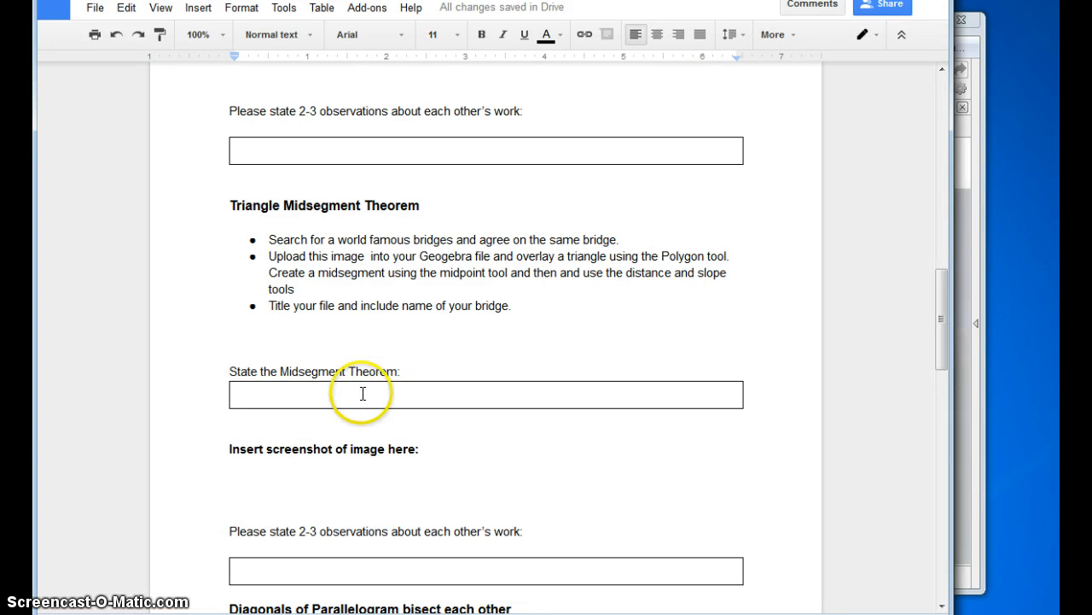
text(th)
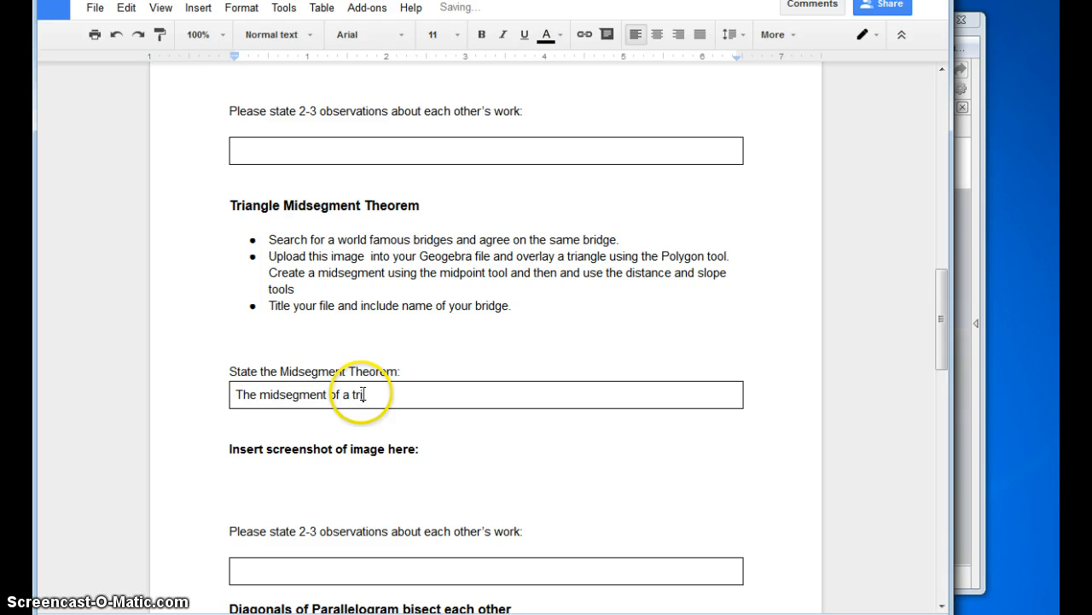
text(e midsegment of a triangle is )
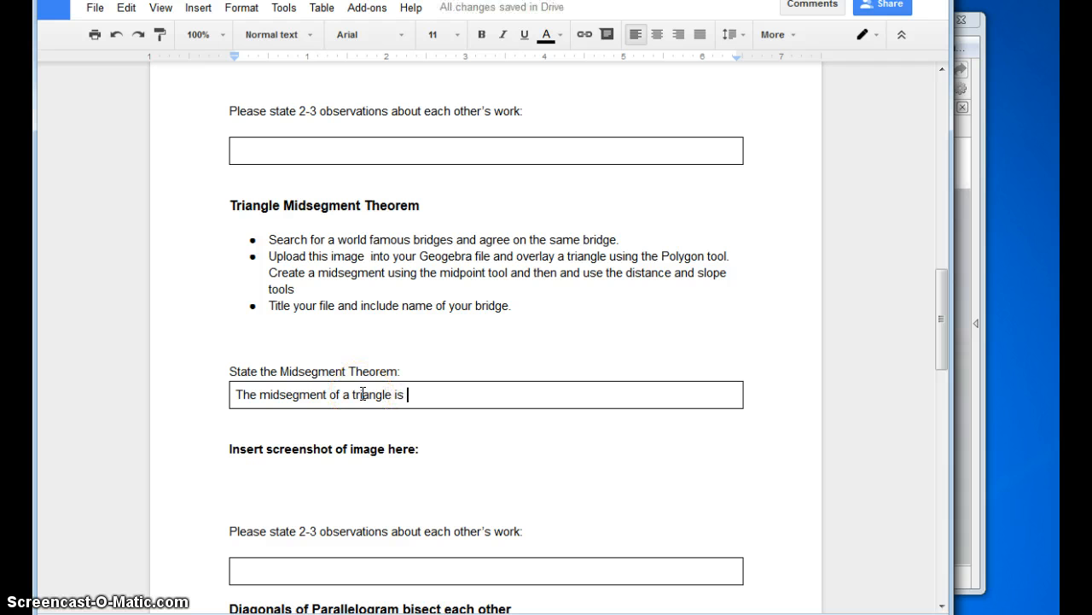
text(       the )
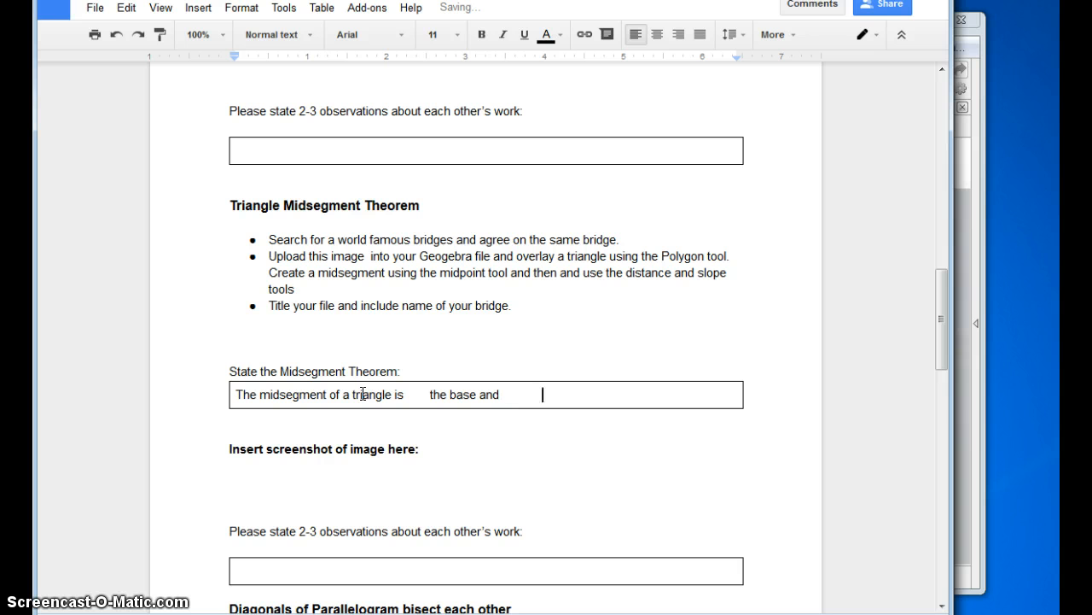
text(base)
click(416, 394)
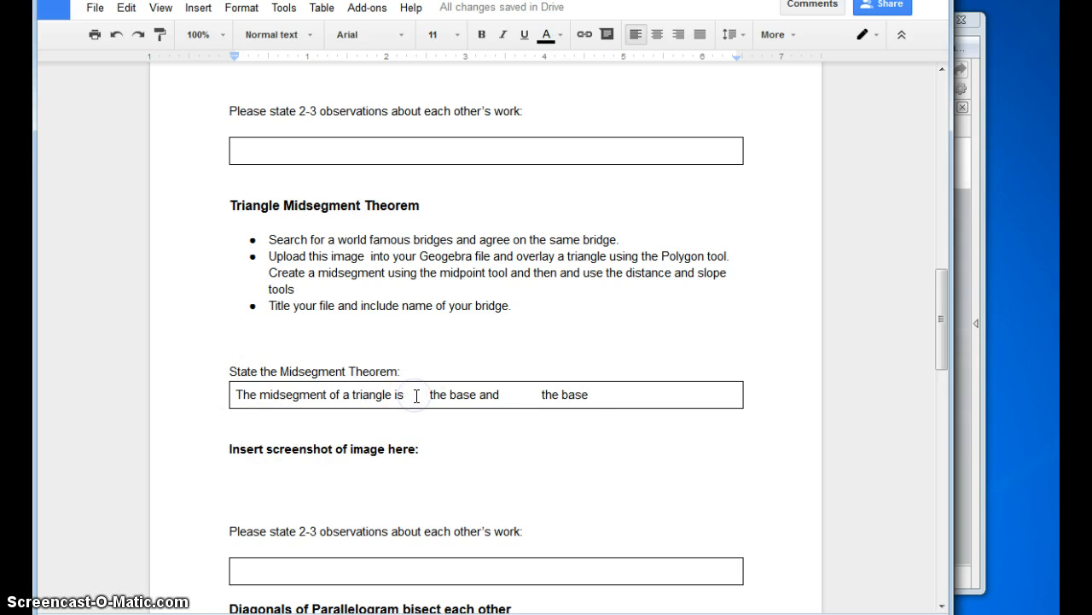
click(530, 394)
drag(615, 395, 253, 394)
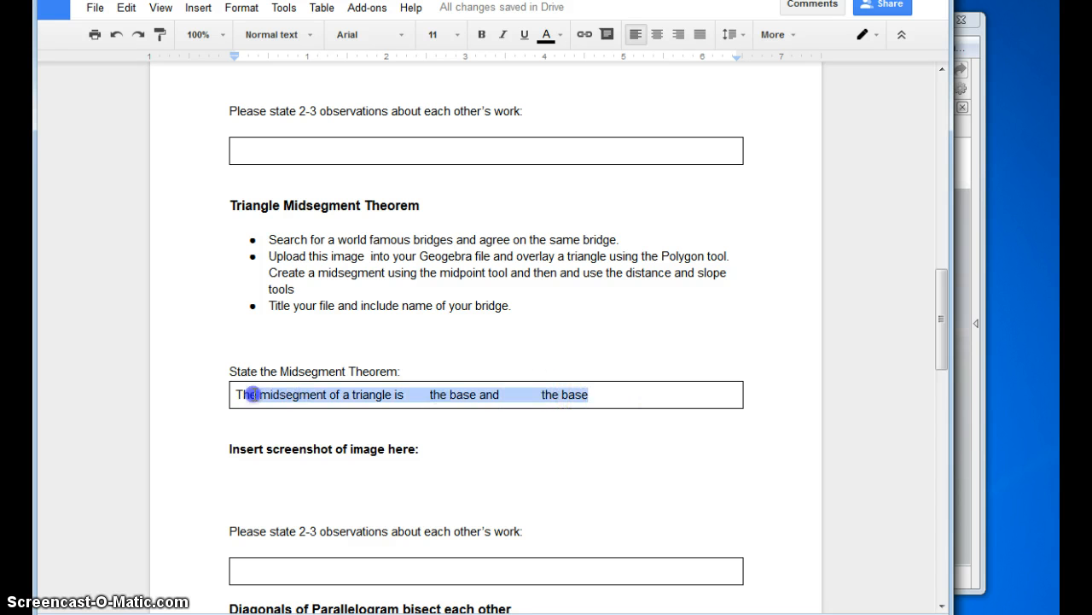
key(BackSpace)
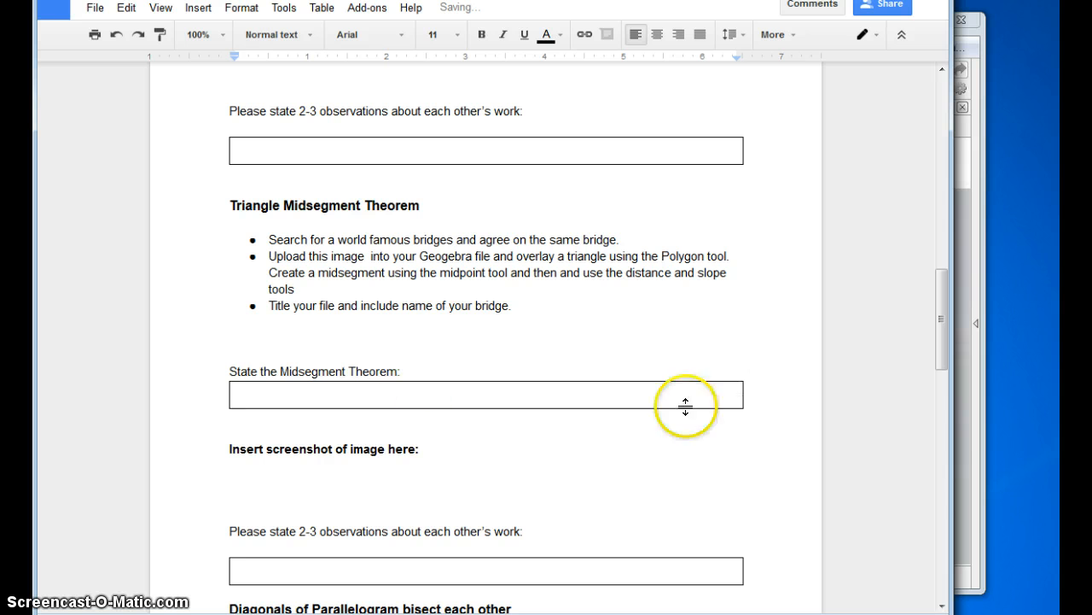
Switch to GeoGebra and capture its window from the menu bar to the input bar with the Snipping Tool.
click(971, 403)
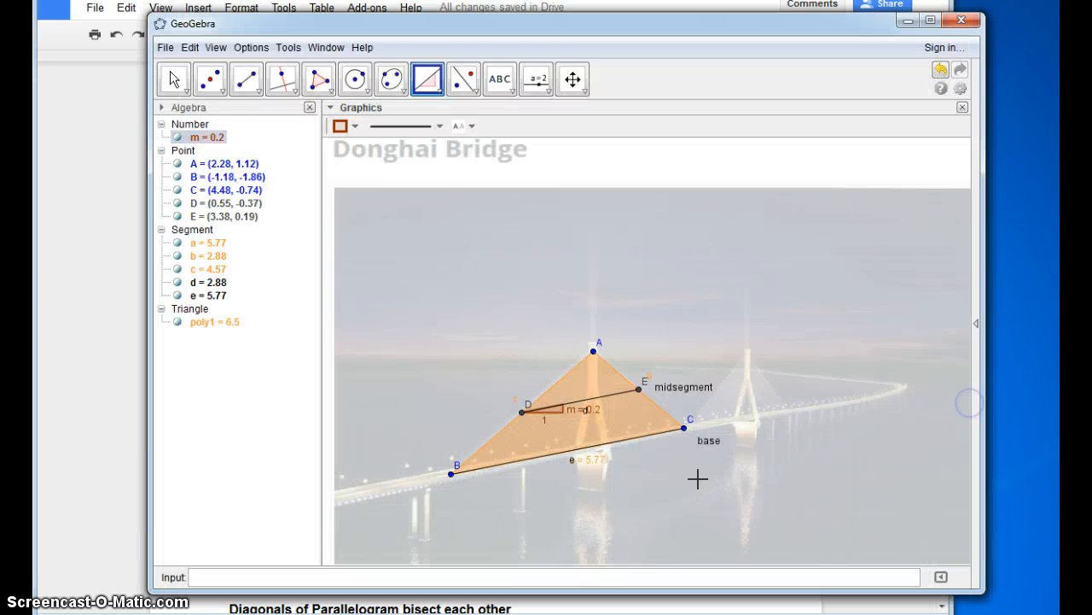
key(super)
click(56, 327)
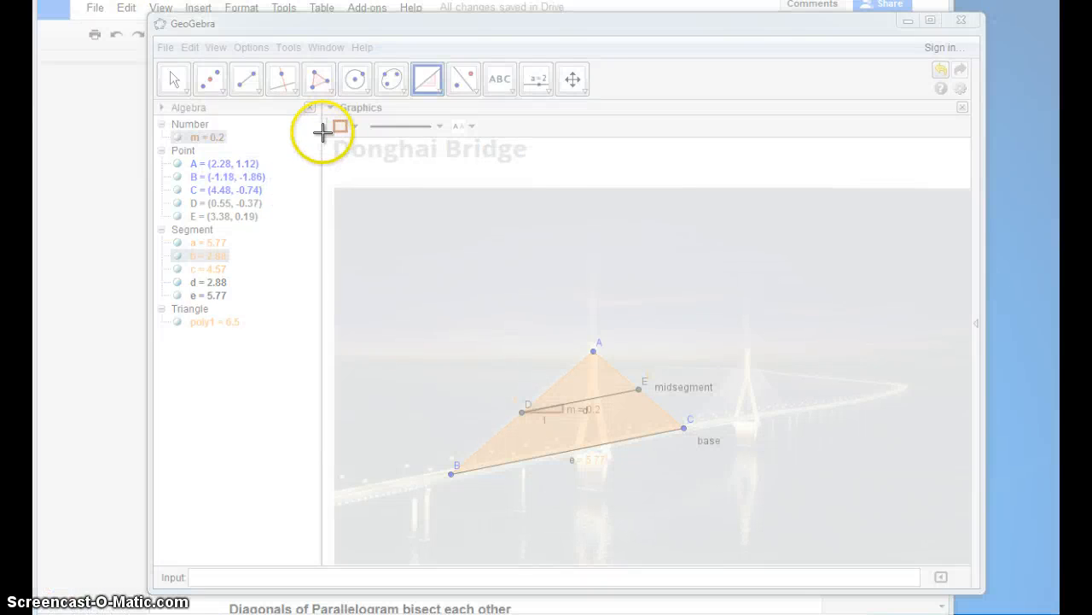
drag(157, 40, 978, 589)
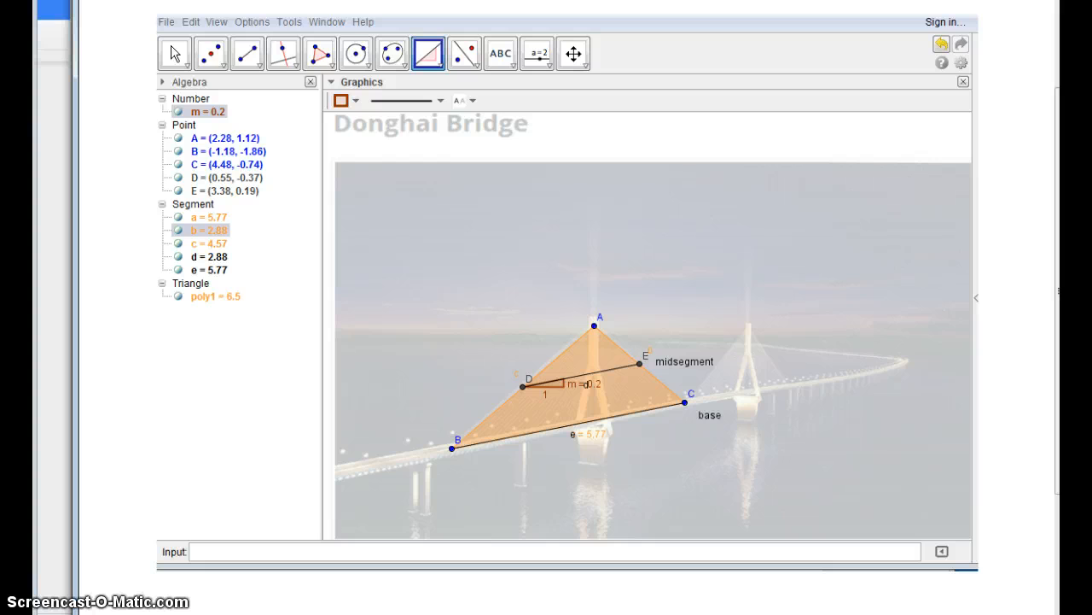
Save the snip as a PNG named Capture on the Desktop, replacing the existing file, and close the Snipping Tool.
key(ctrl+s)
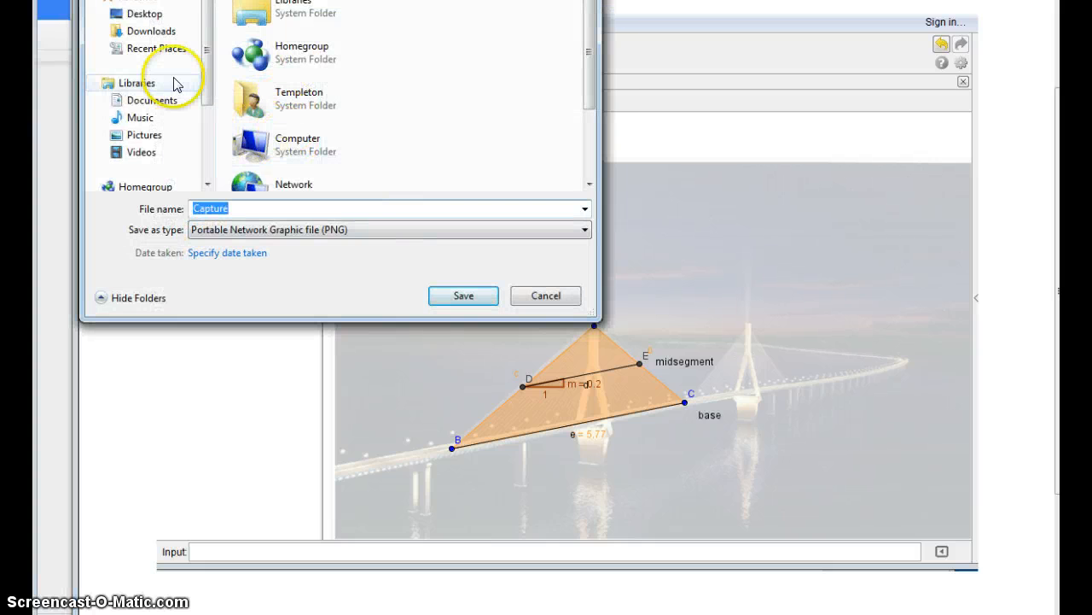
click(147, 14)
click(463, 296)
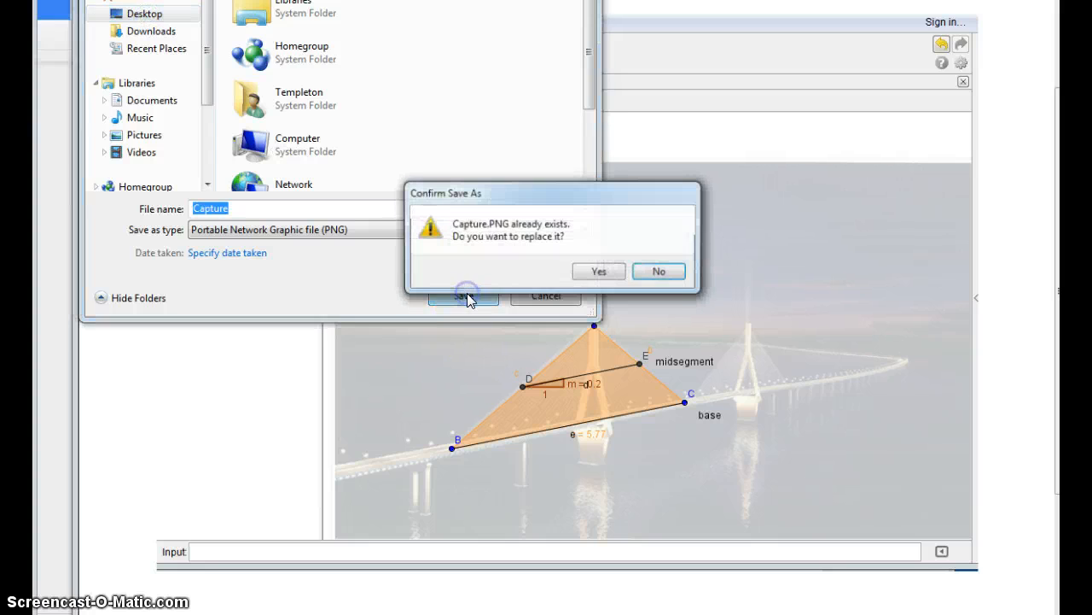
click(597, 268)
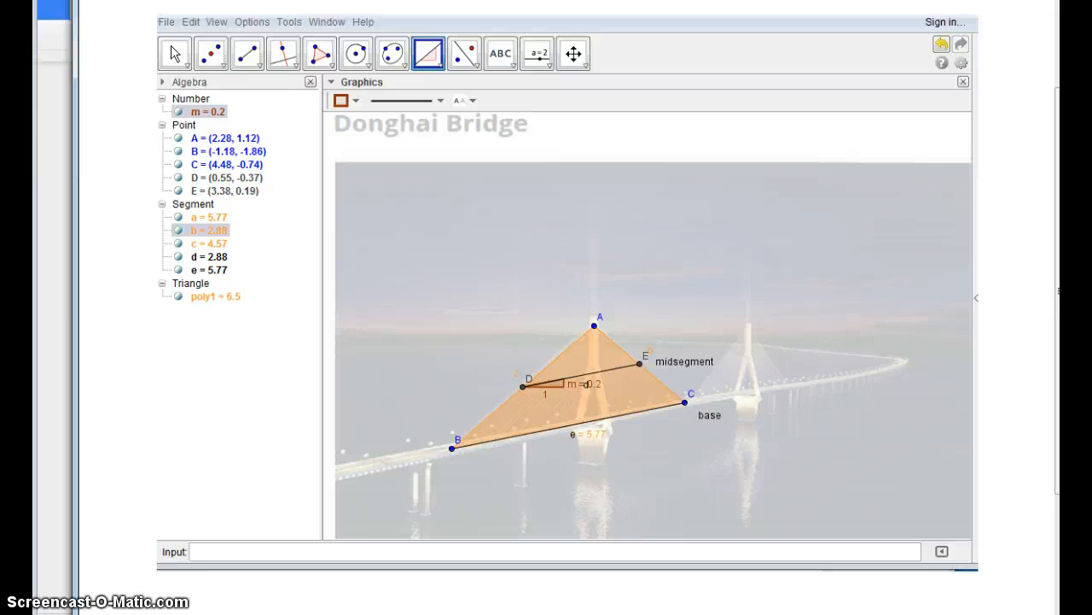
key(alt+F4)
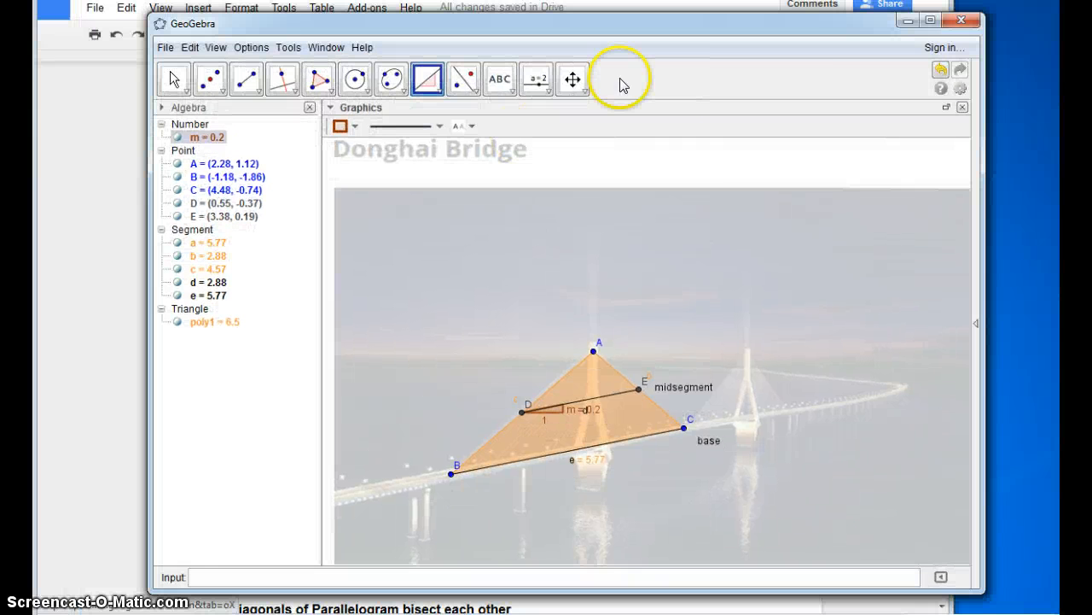
Minimize GeoGebra and insert the Capture image from the desktop under "Insert screenshot of image here:" in the assignment's Triangle Midsegment Theorem section.
click(903, 26)
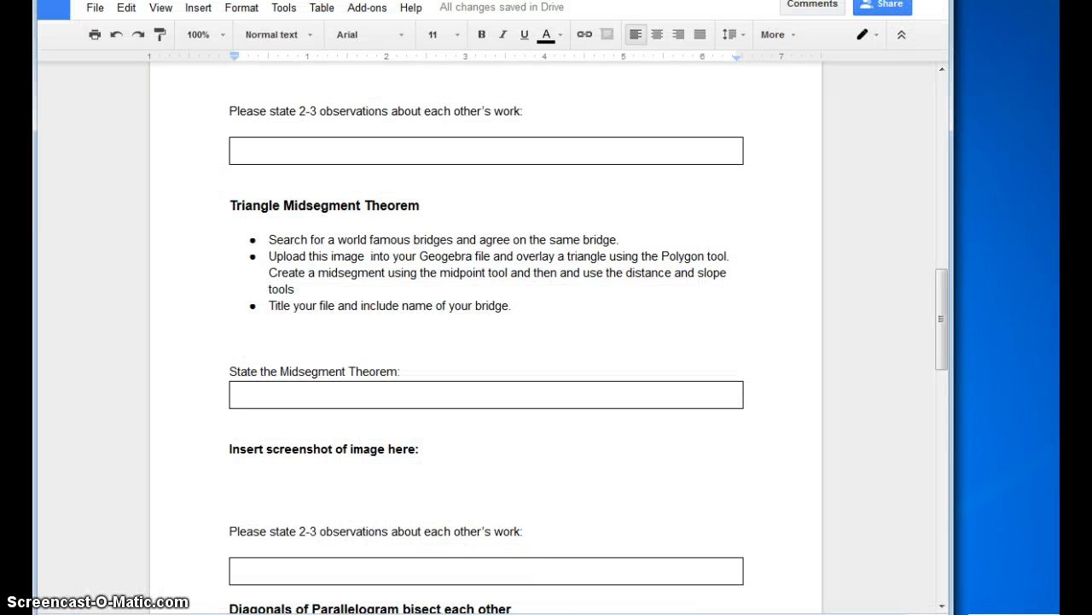
drag(171, 1, 372, 0)
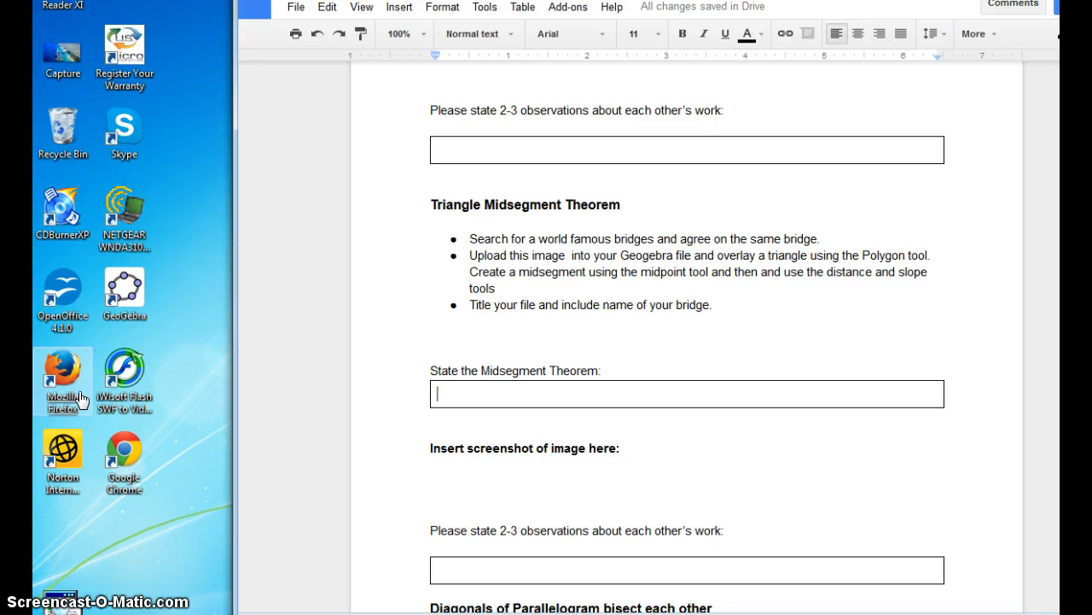
click(58, 66)
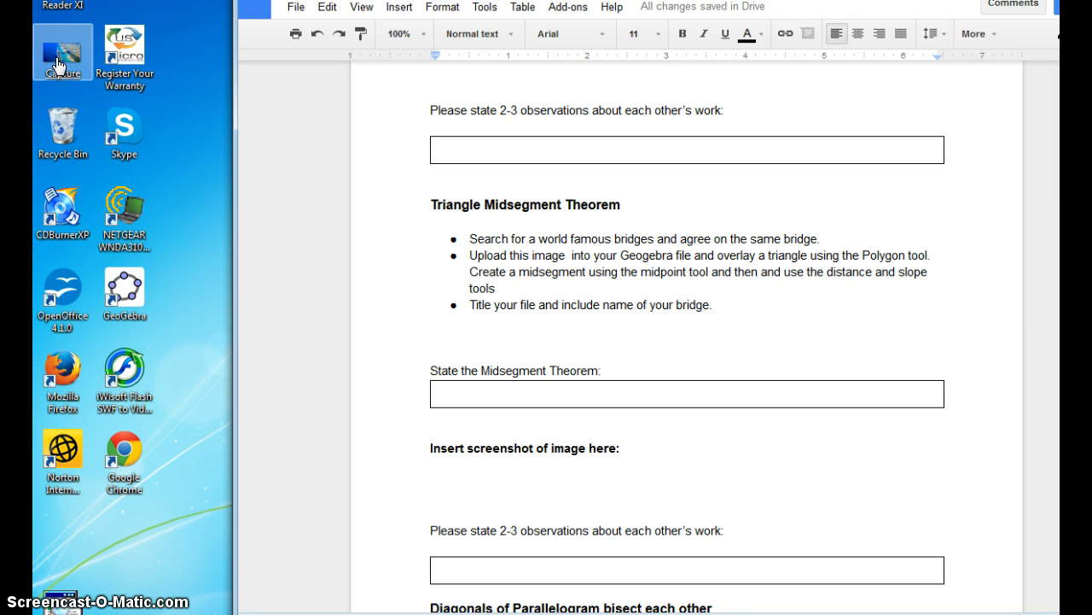
drag(58, 66, 522, 468)
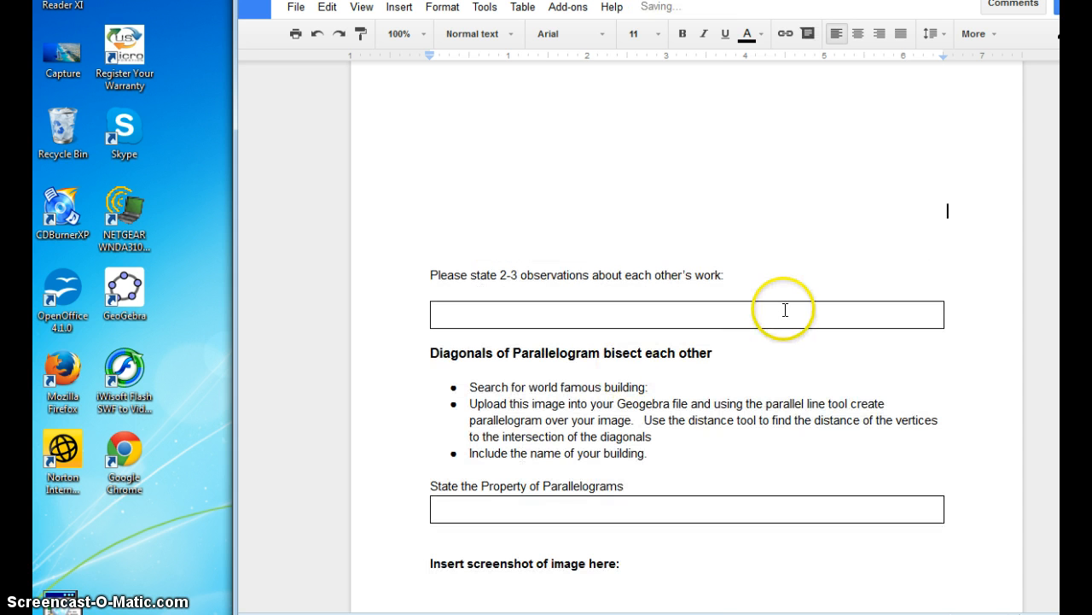
scroll(794, 366, up, 5)
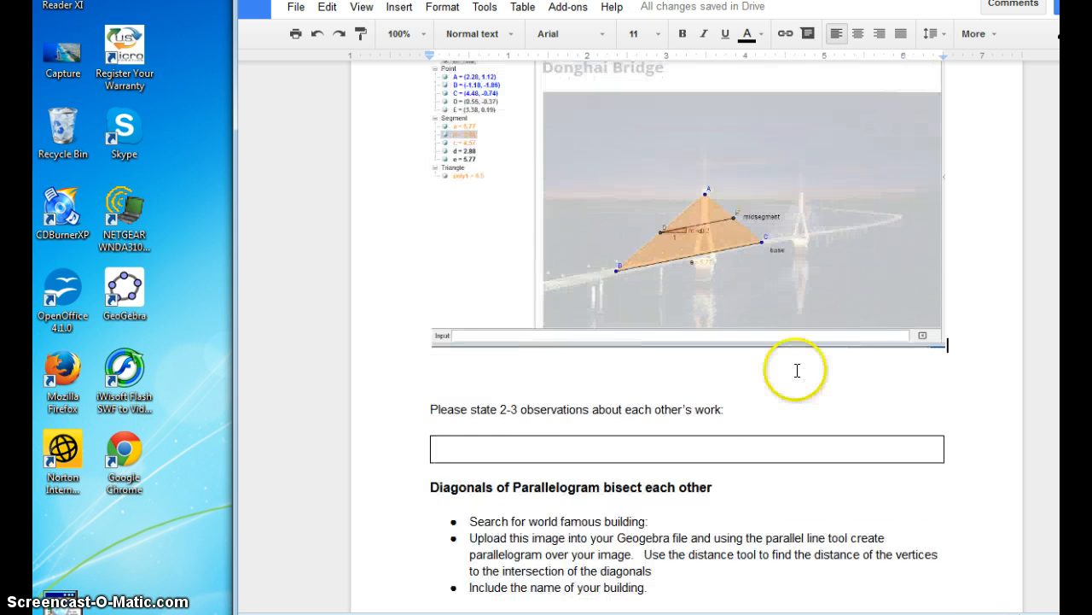
scroll(797, 370, down, 1)
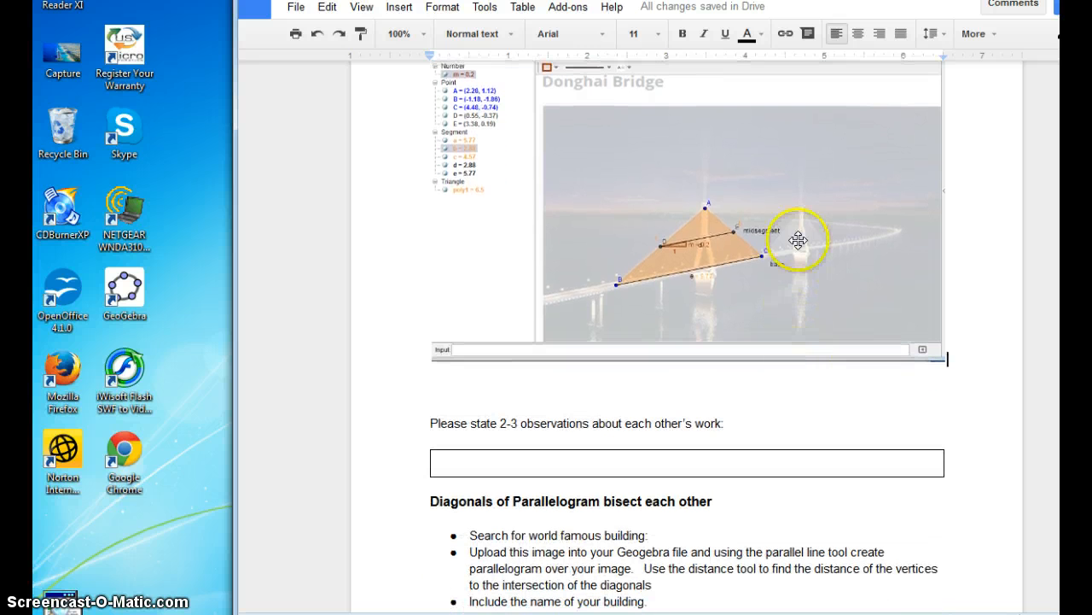
drag(794, 0, 584, 7)
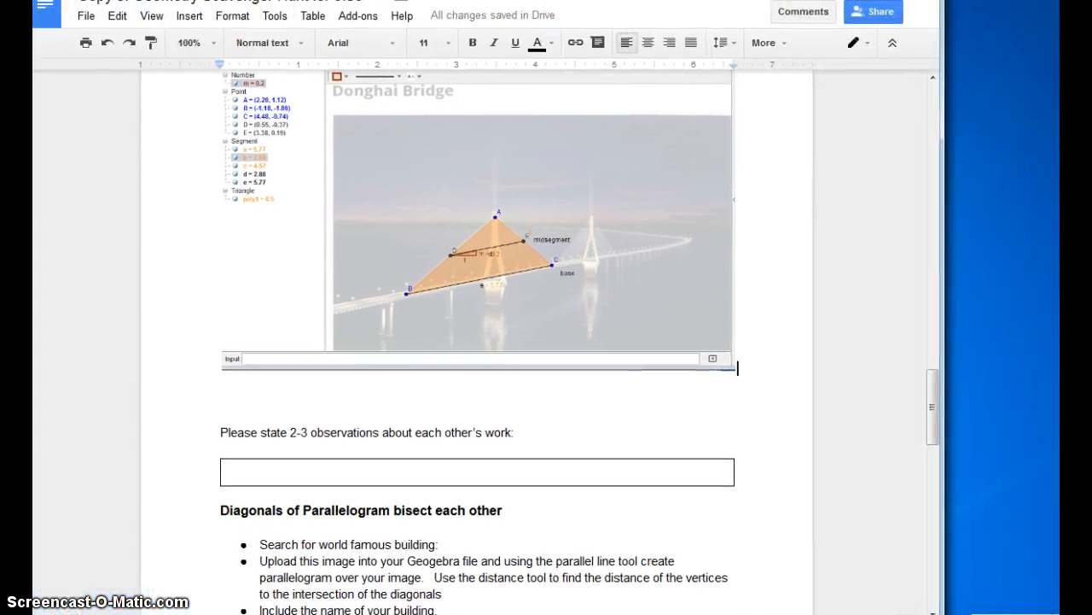
Read on to the parallelogram task and preview the 2738 × 1825 photo of the domed statehouse in the image search results.
scroll(524, 457, down, 2)
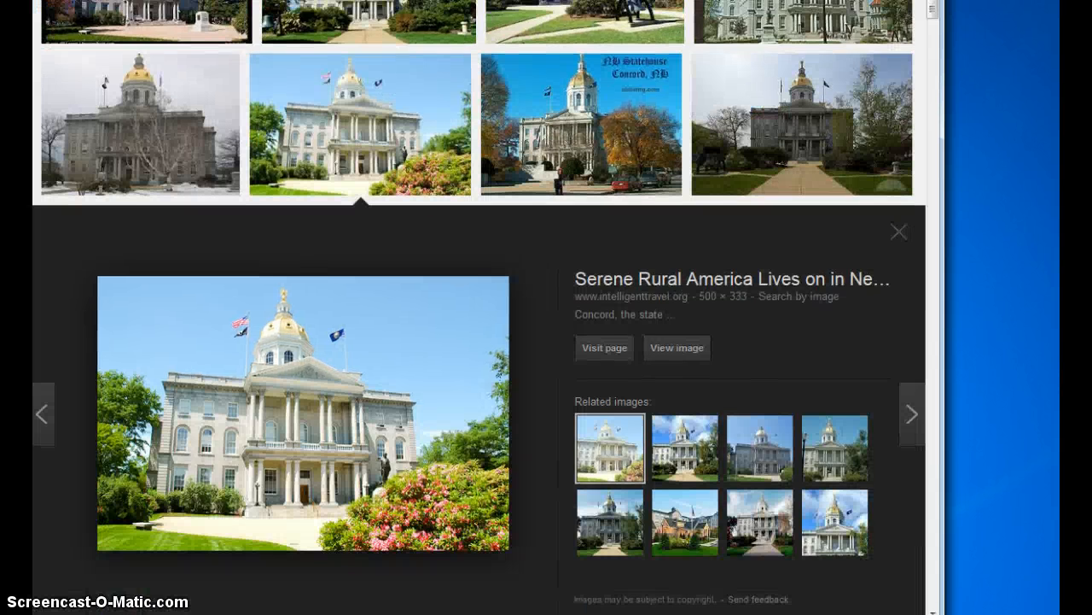
scroll(507, 245, down, 1)
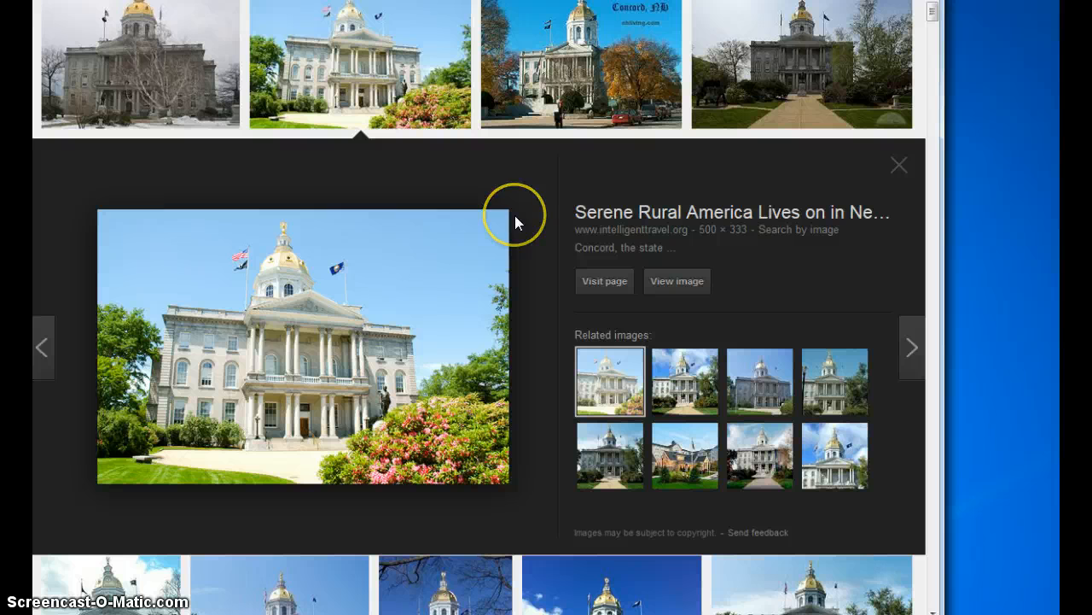
click(695, 376)
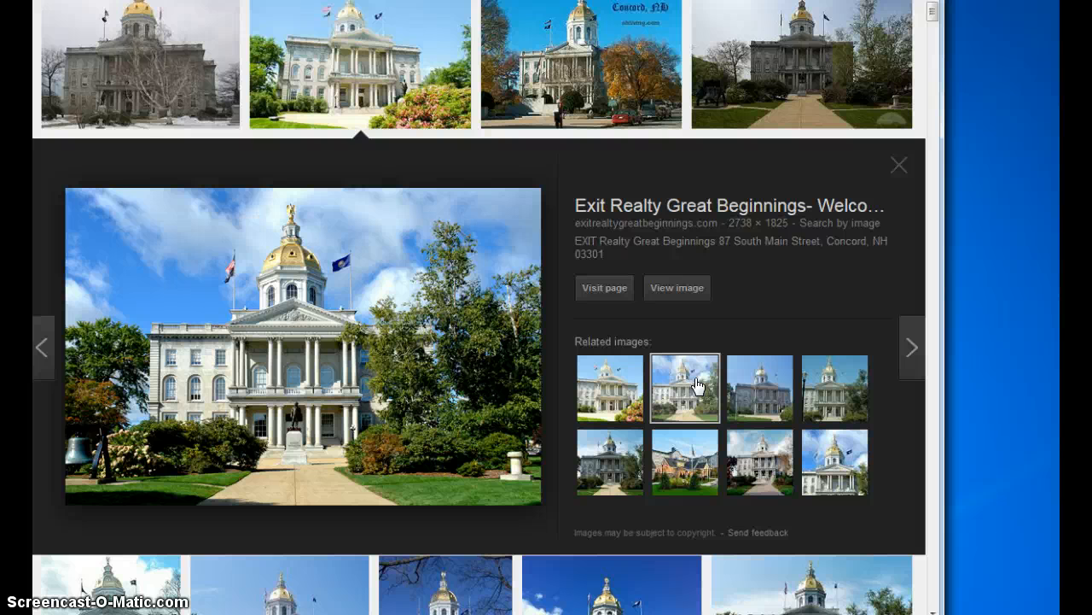
click(682, 362)
Capture the previewed statehouse photo with the Snipping Tool.
key(super)
click(95, 319)
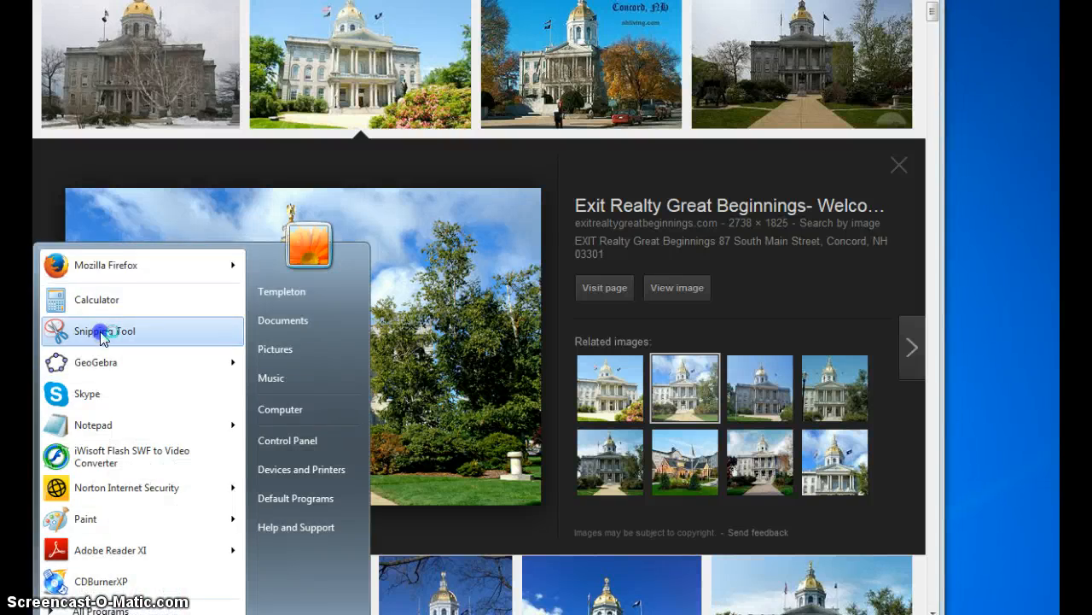
drag(66, 178, 549, 504)
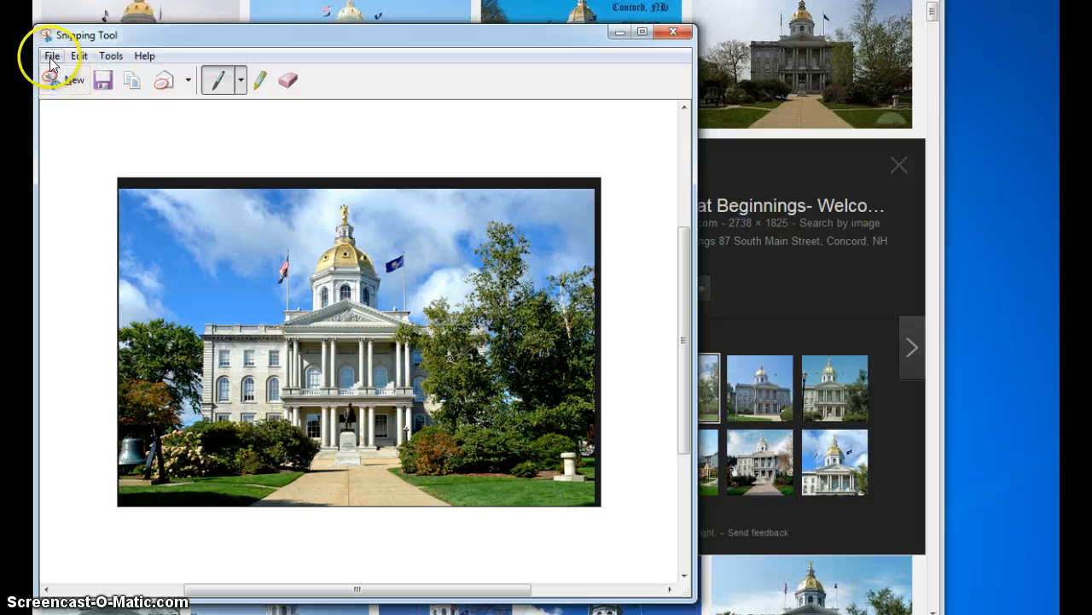
Save the statehouse snip to the Desktop as Capture in PNG format, overwriting the earlier file, and close the Snipping Tool.
click(51, 58)
click(69, 98)
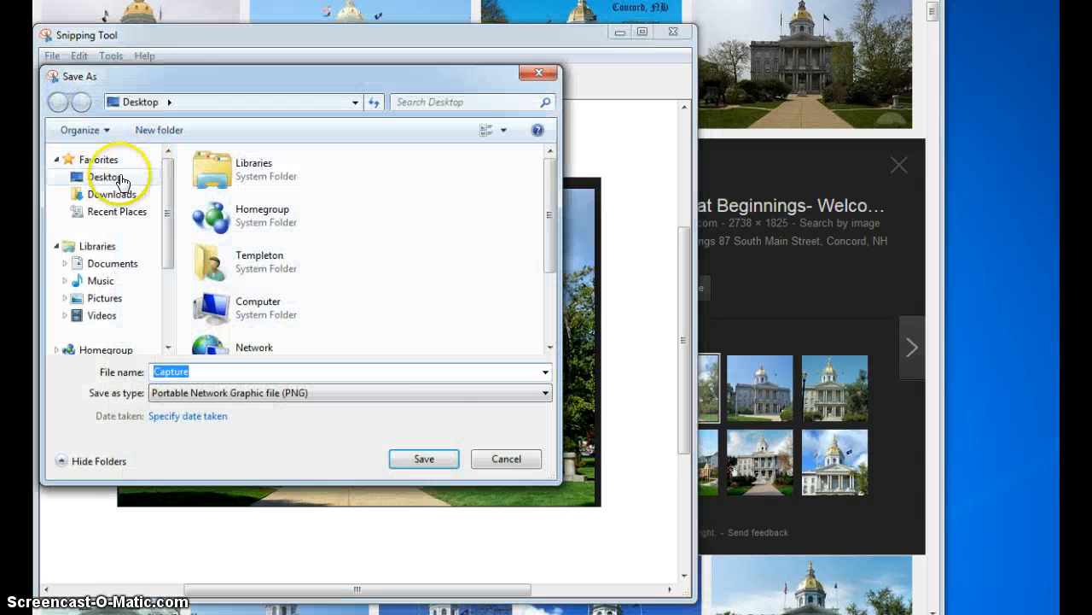
click(122, 180)
click(431, 458)
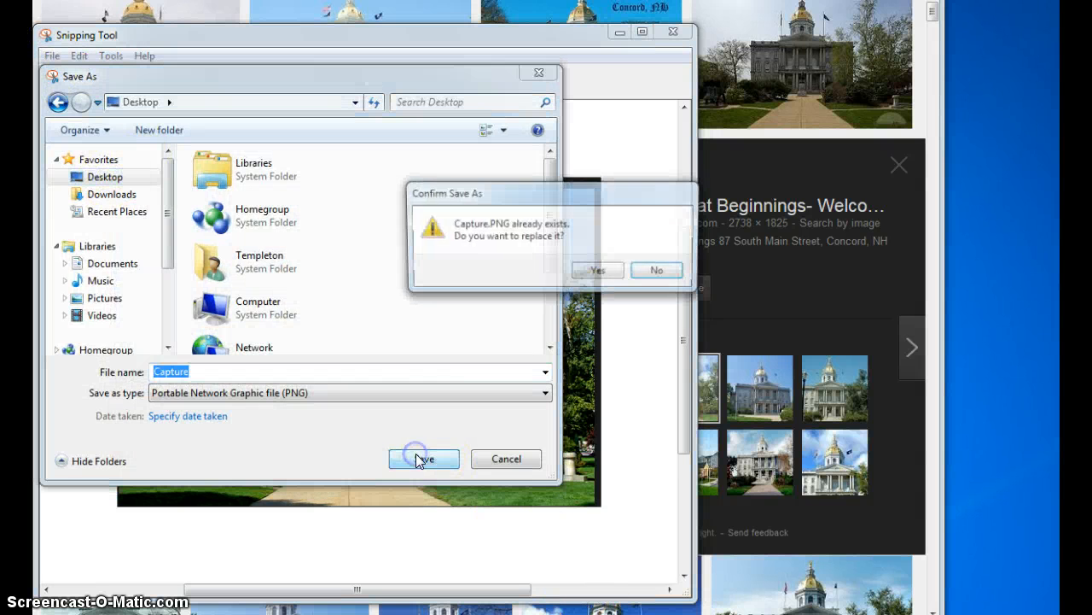
click(592, 271)
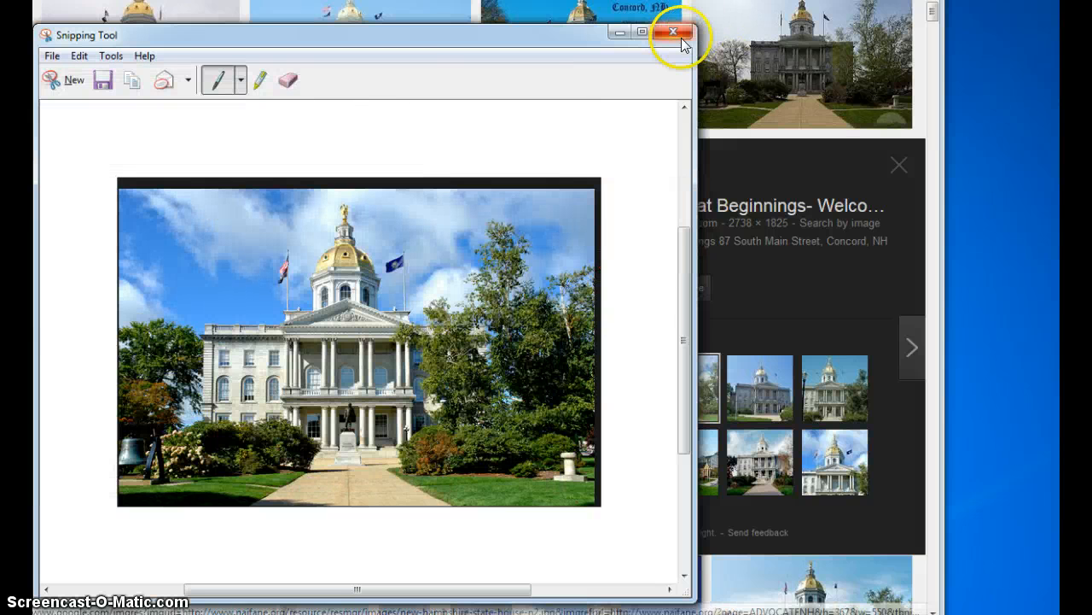
click(675, 34)
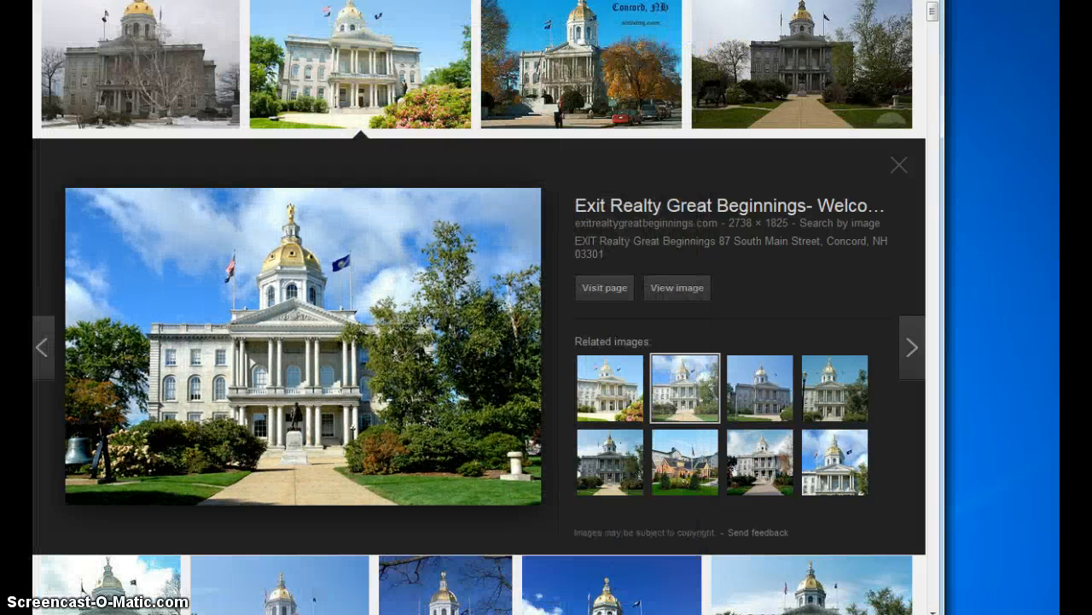
Switch to GeoGebra and start a new file without saving the changes to the bridge construction.
key(alt+Tab)
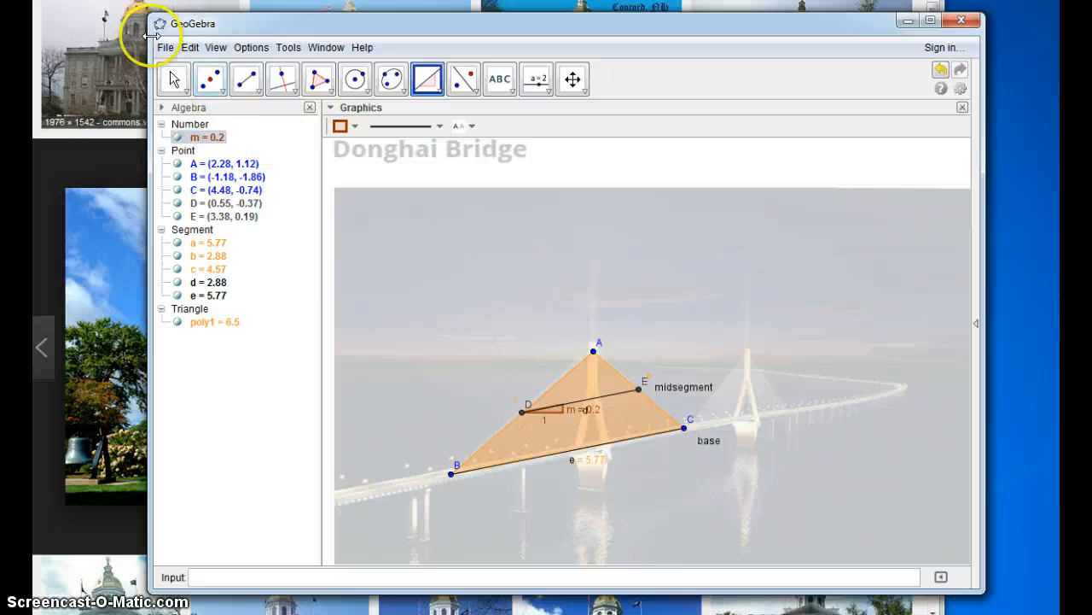
click(163, 52)
click(192, 86)
click(572, 327)
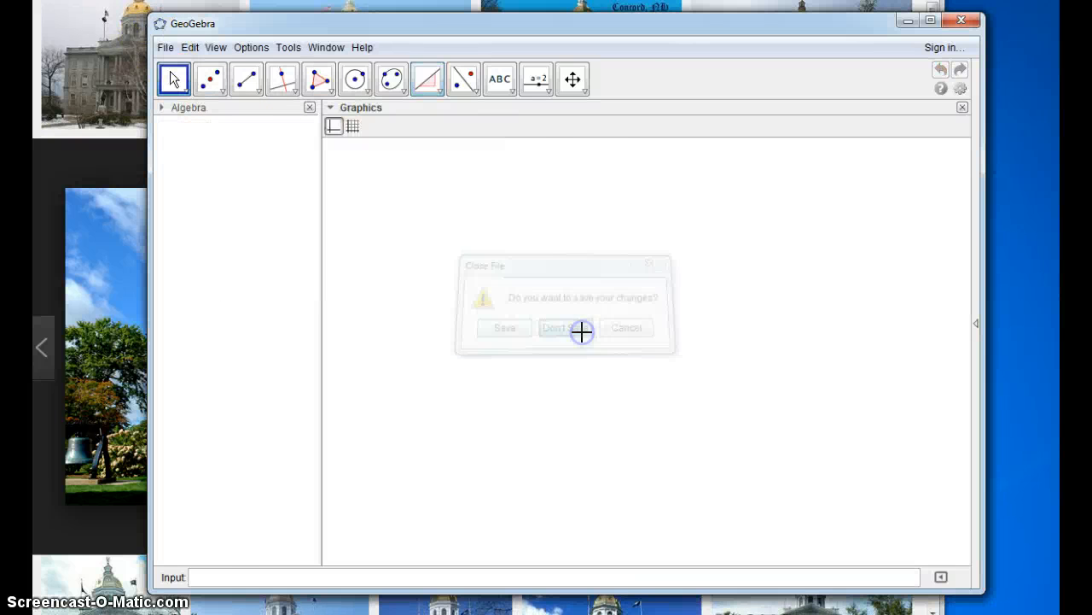
Insert the Capture image from the Desktop into the empty graphics view with the Image tool.
click(500, 80)
click(500, 146)
click(531, 165)
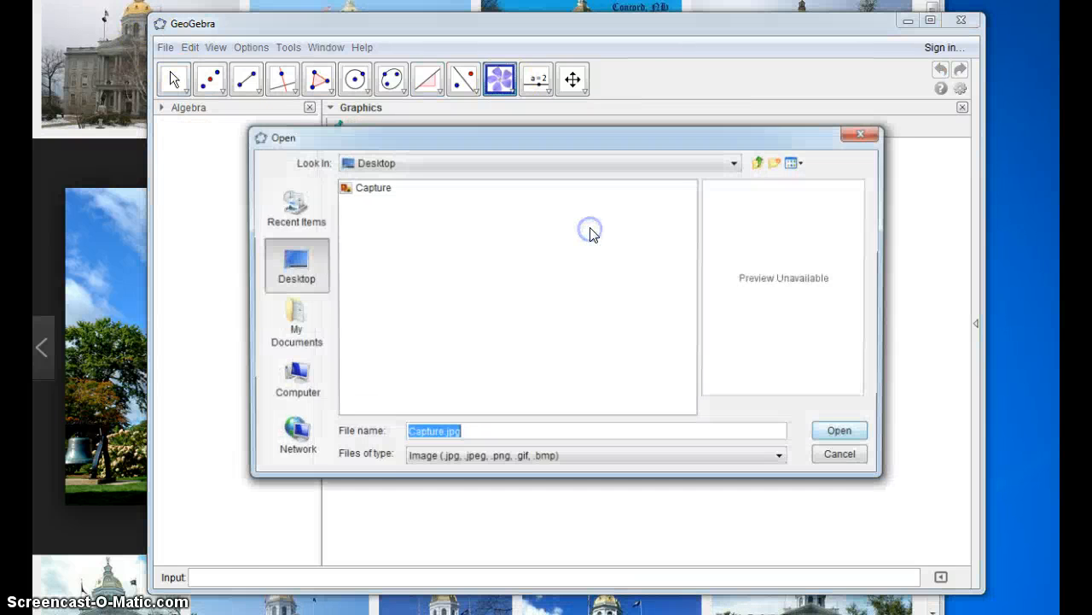
click(384, 187)
click(852, 436)
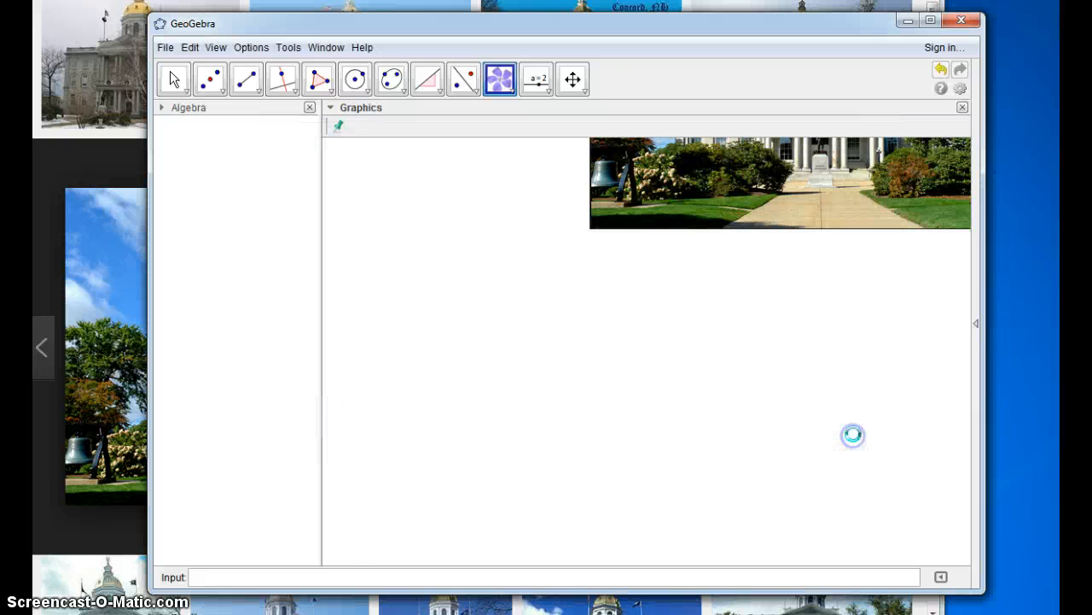
Lower the statehouse image's opacity to about 30 and make it a background image in its object properties.
right_click(773, 229)
click(832, 363)
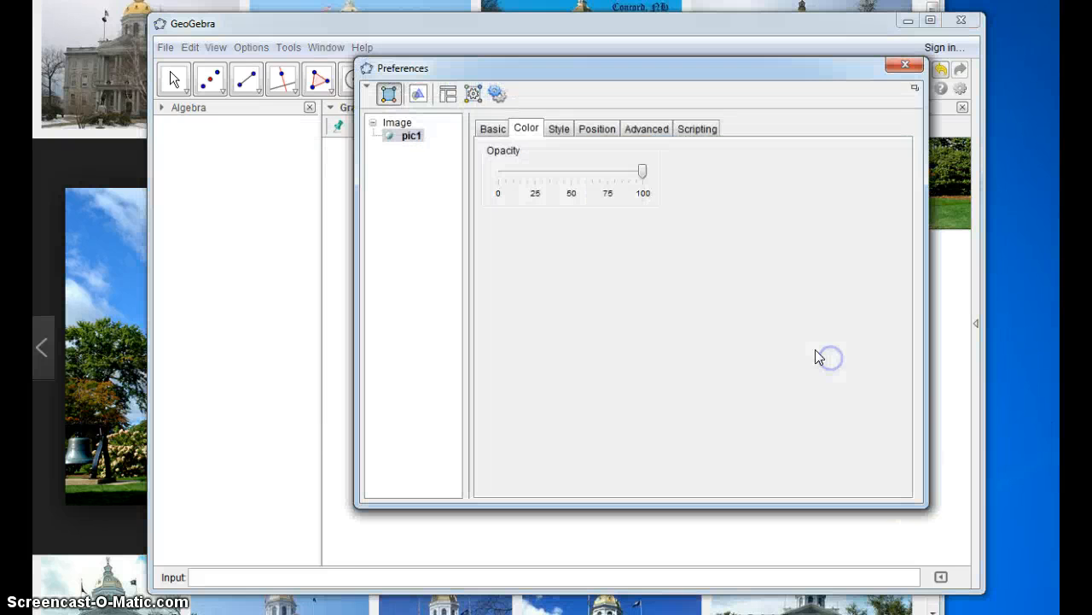
click(547, 173)
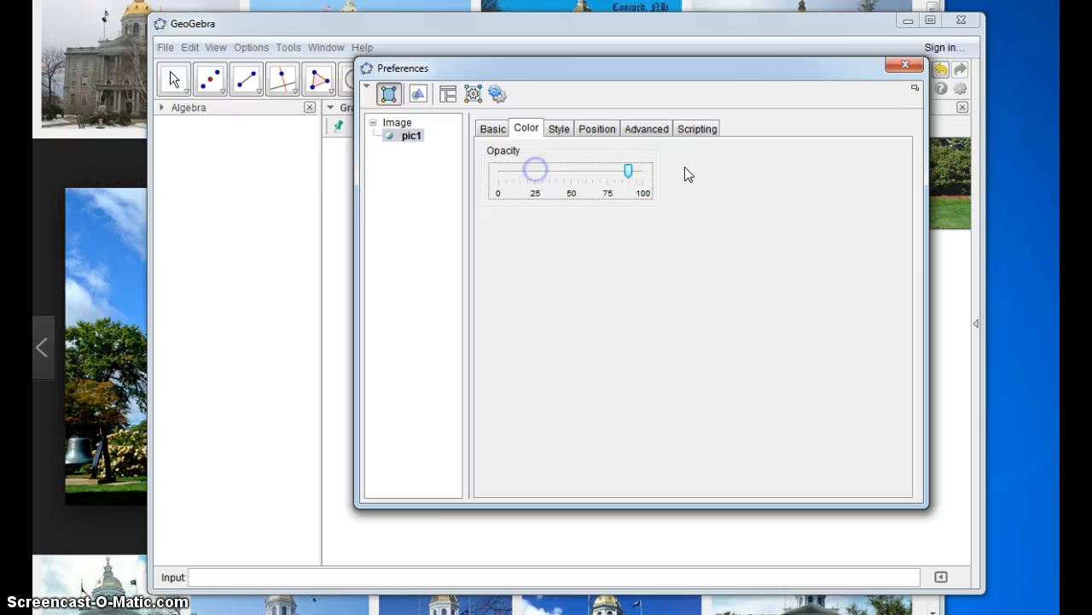
drag(631, 171, 541, 170)
click(492, 128)
click(492, 311)
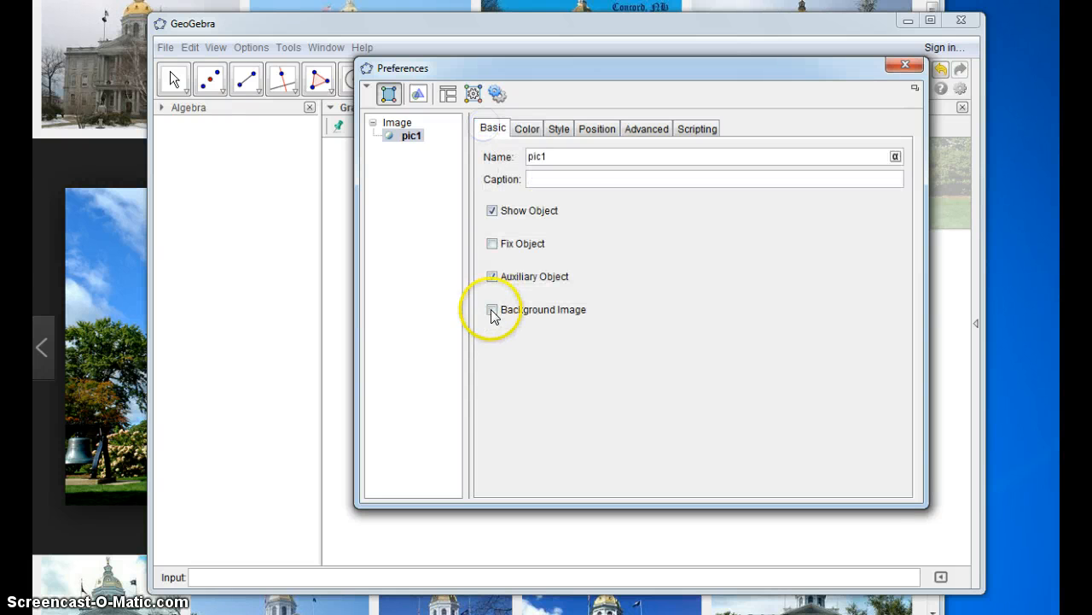
Anchor the image's Corner1, Corner2 and Corner4 positions to corner[1], corner[2] and corner[4], and close the preferences.
click(555, 131)
click(614, 129)
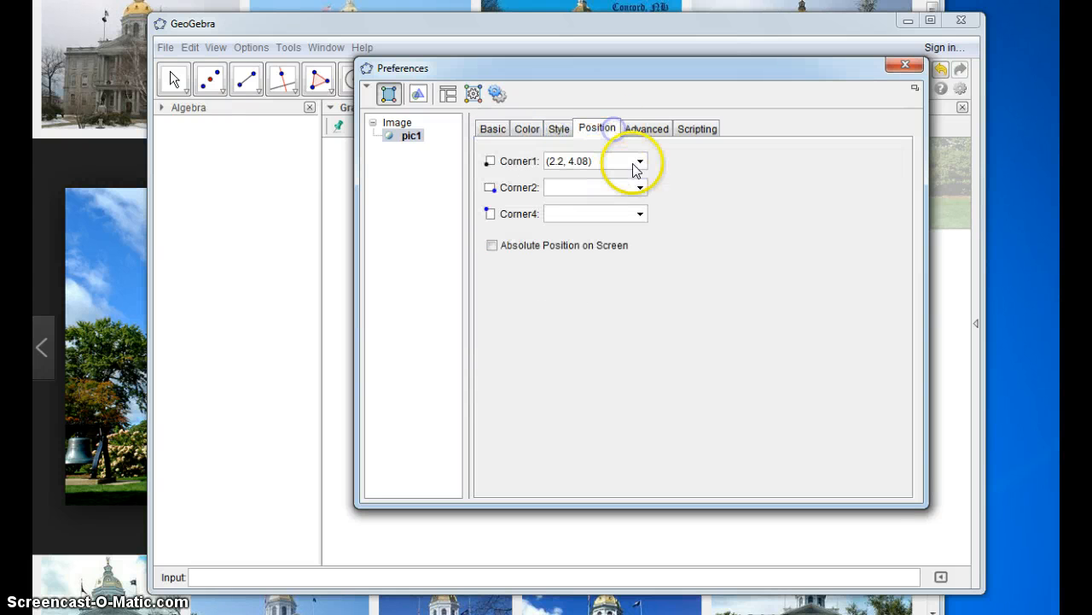
click(450, 163)
text(corner[1])
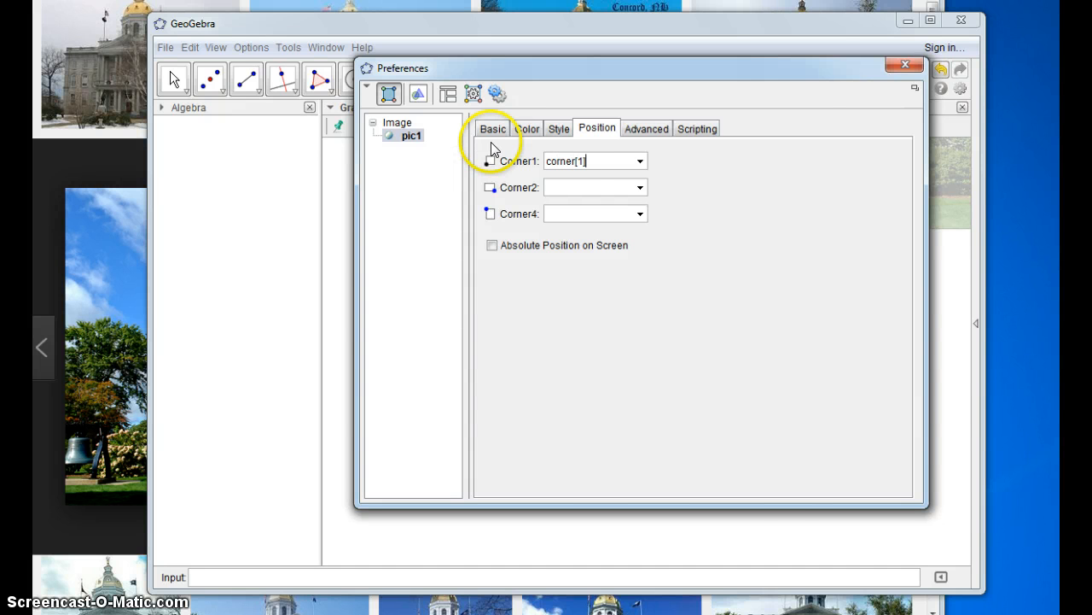
key(Return)
click(573, 183)
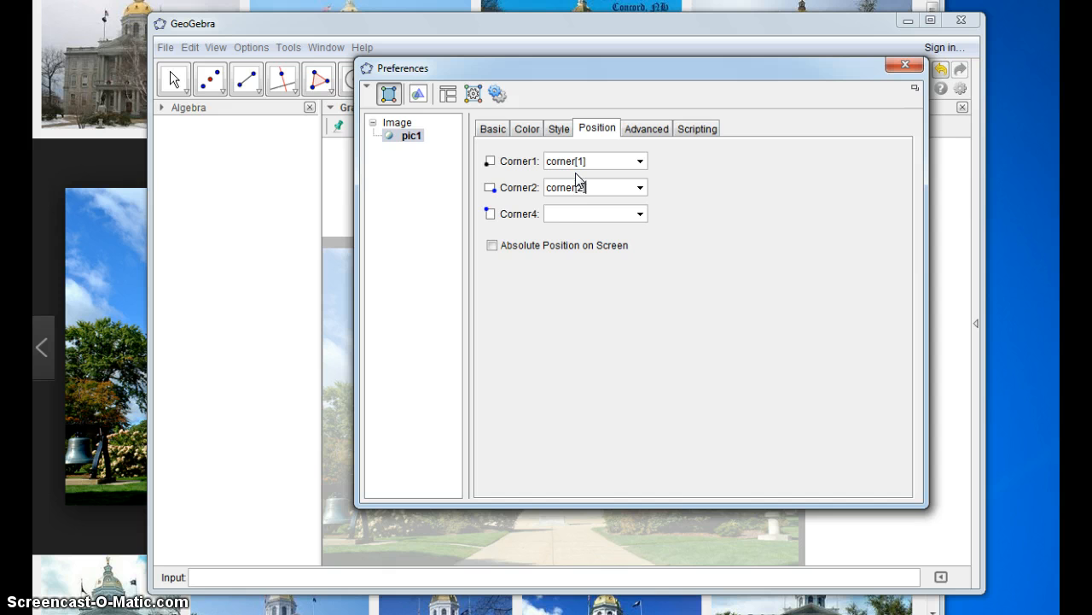
click(559, 213)
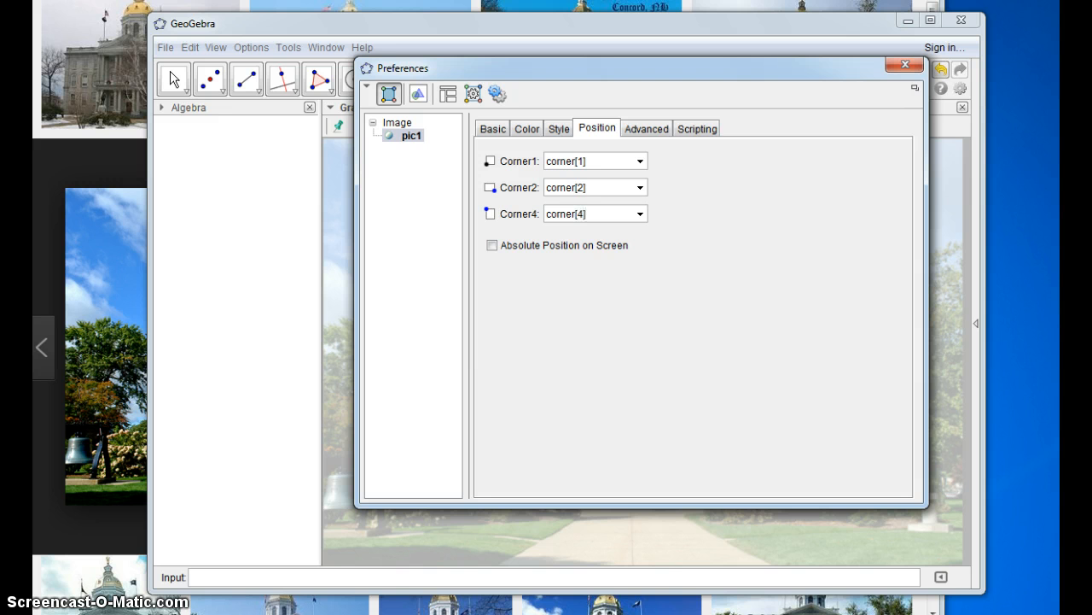
key(Return)
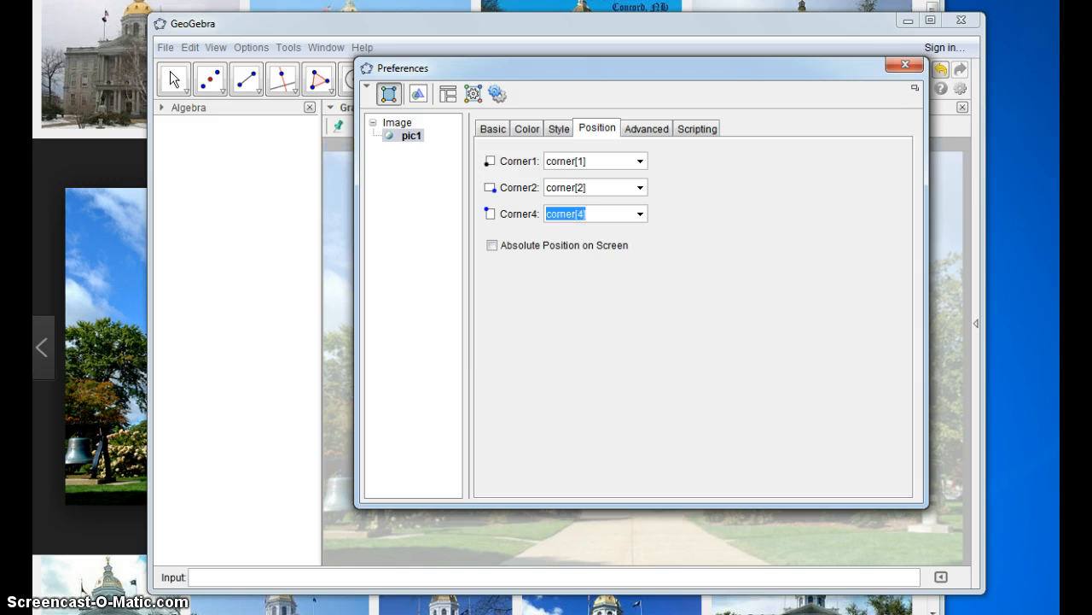
click(906, 64)
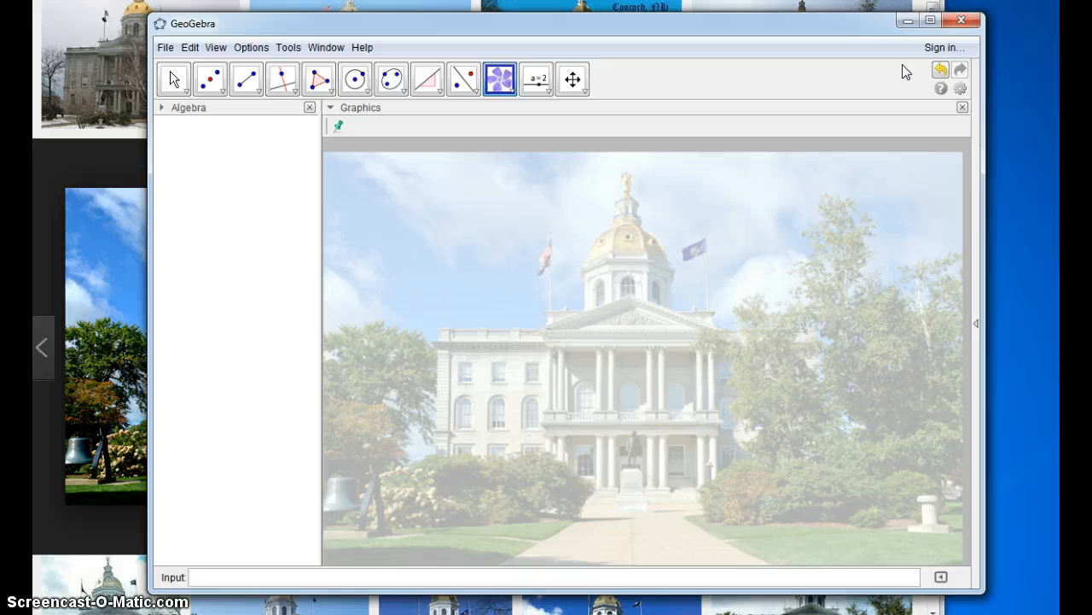
Check the parallelogram diagonals instructions in the assignment document, return to GeoGebra and dismiss the image file dialog.
click(692, 57)
key(alt+Tab)
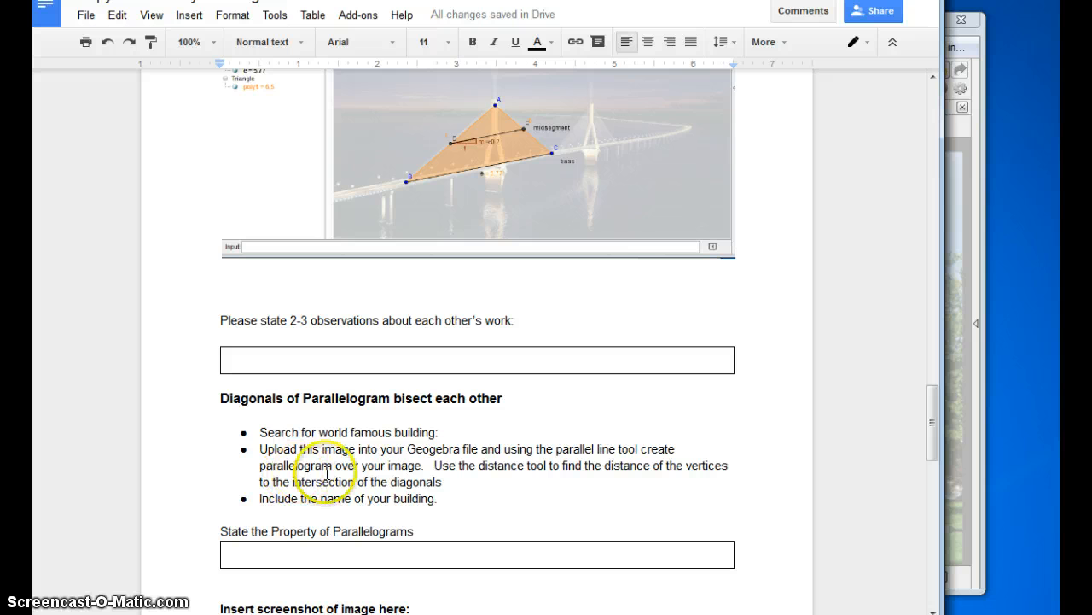
click(966, 333)
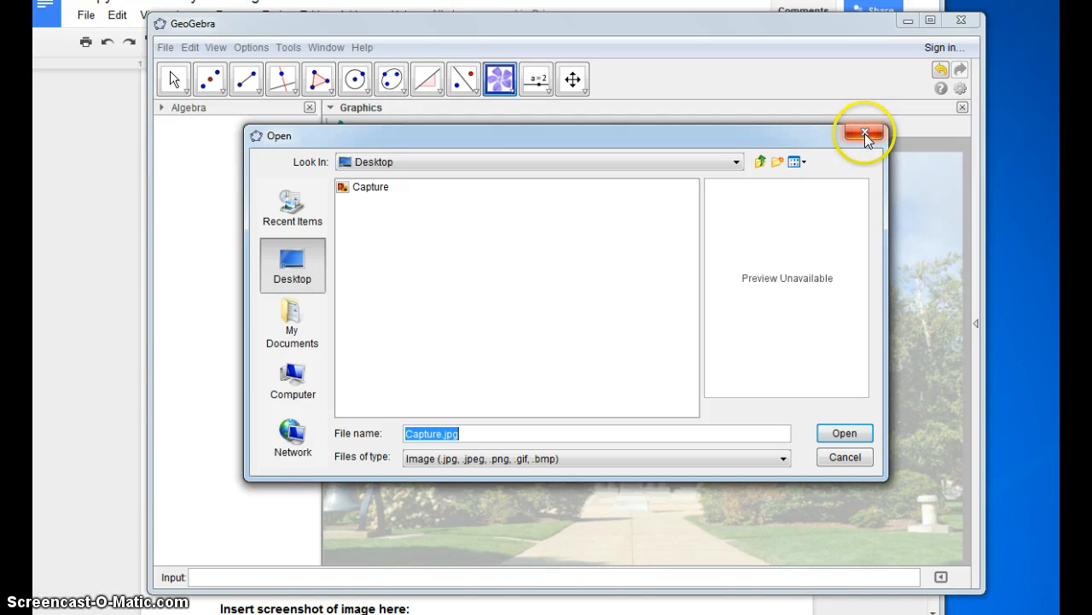
click(846, 435)
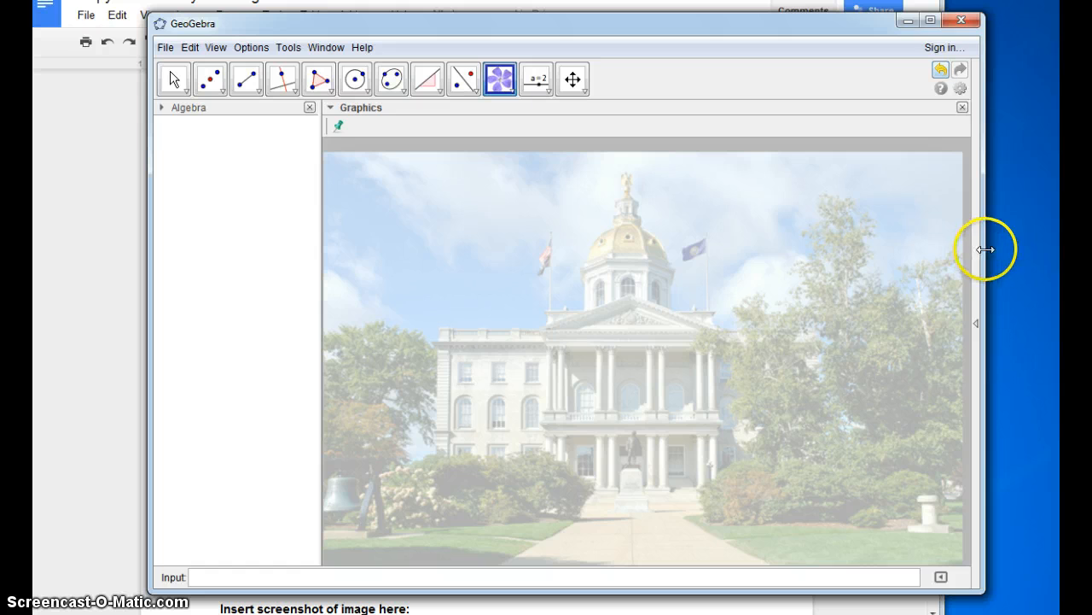
Widen the GeoGebra window and draw a near-vertical line through points A and B along the portico's left edge.
drag(986, 249, 1042, 249)
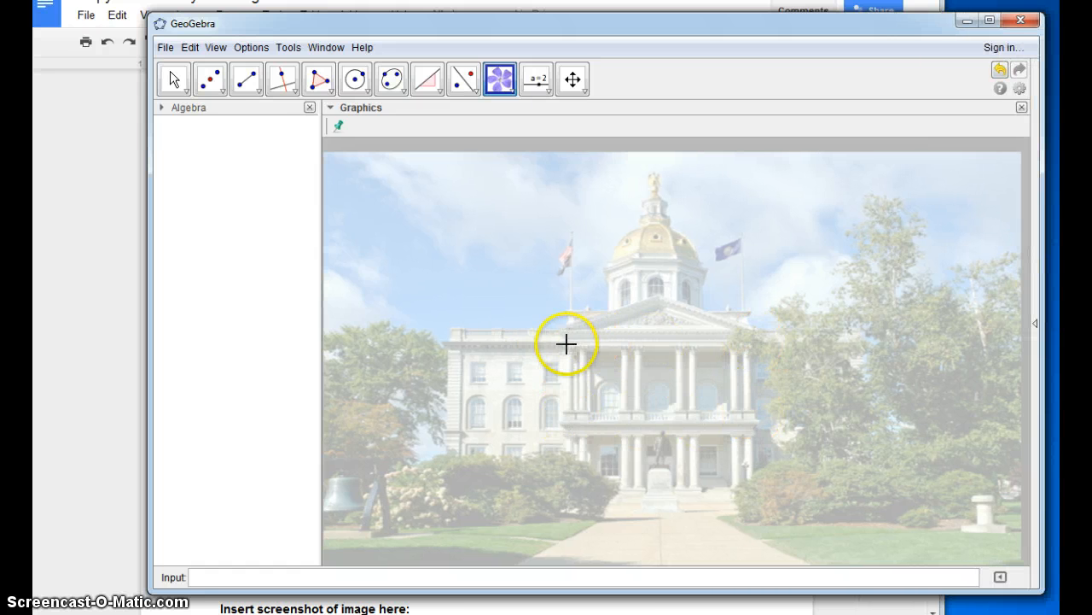
click(245, 81)
click(248, 113)
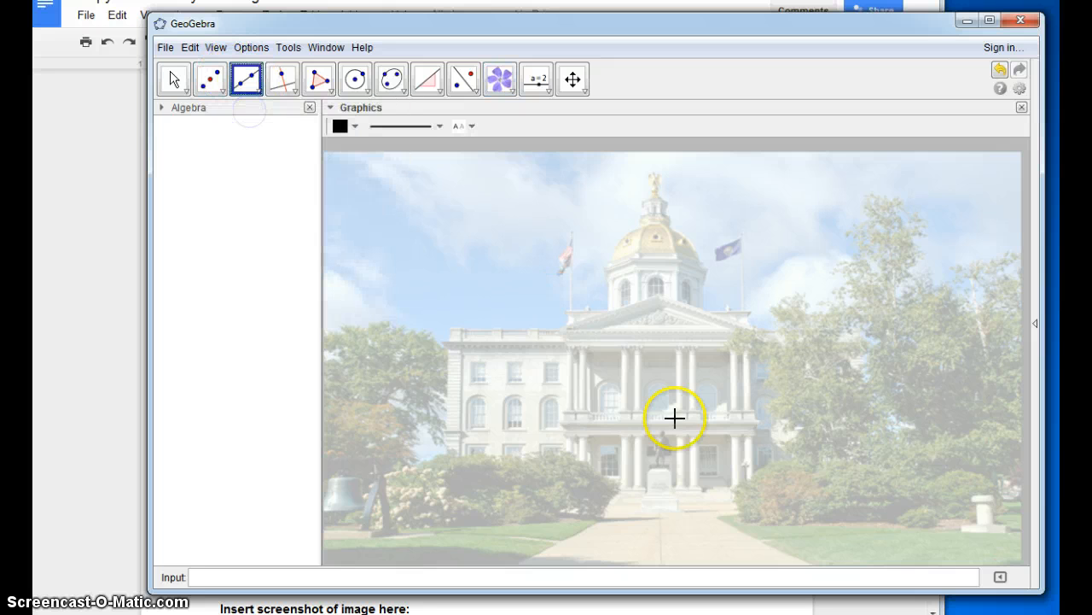
click(566, 344)
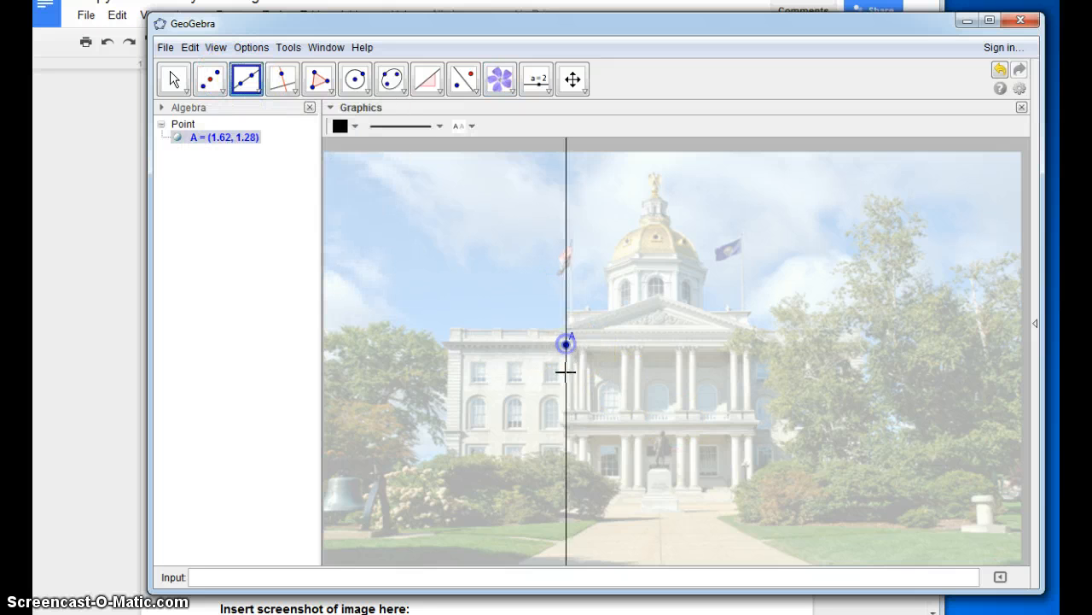
click(564, 419)
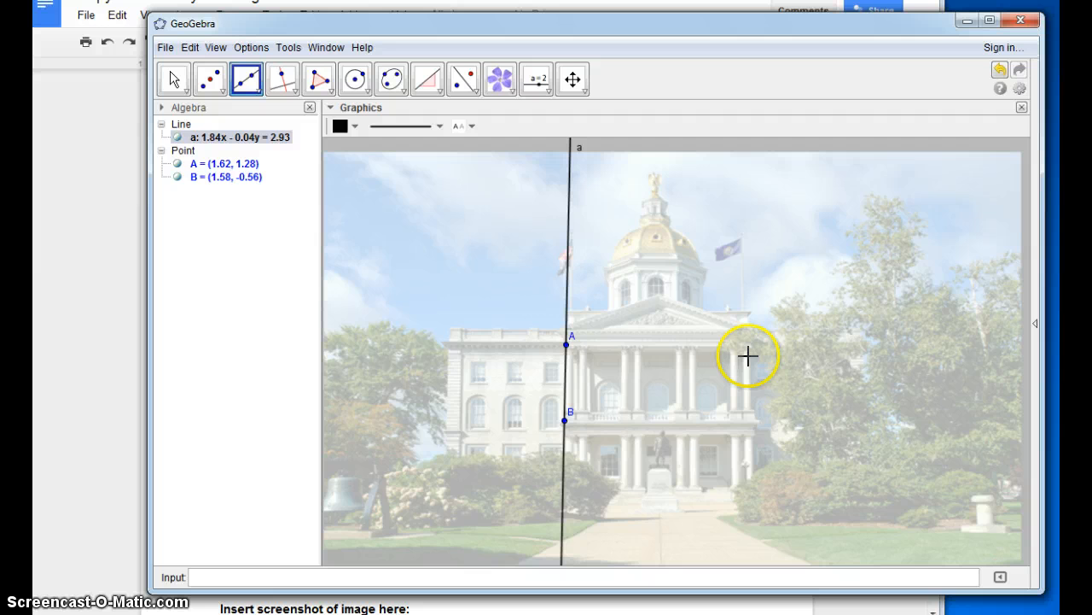
Place point C at the portico's upper right corner and construct a line through it parallel to line a.
click(292, 84)
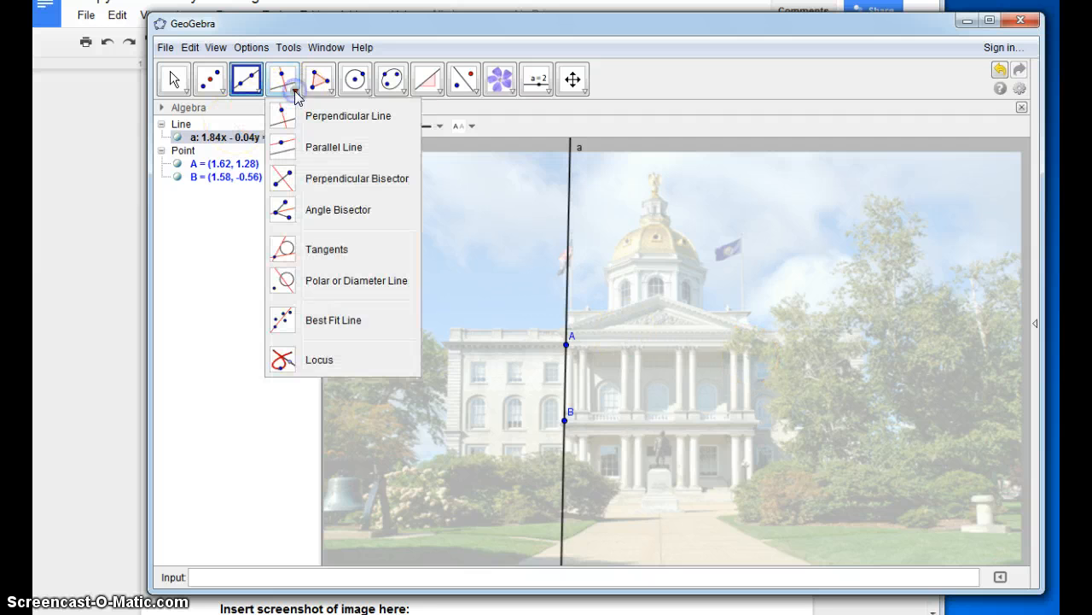
click(291, 147)
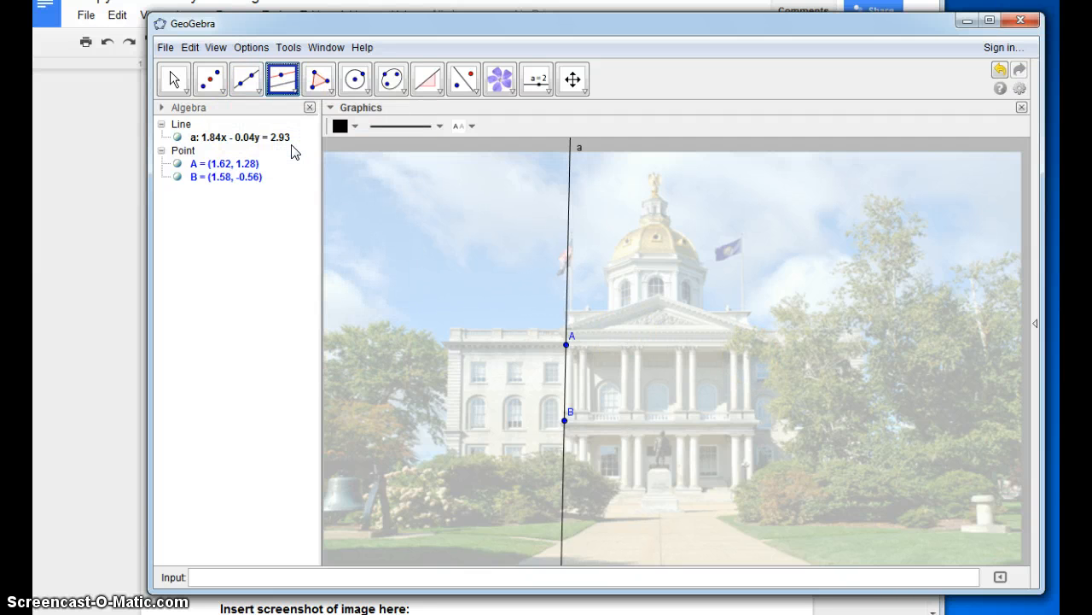
click(212, 78)
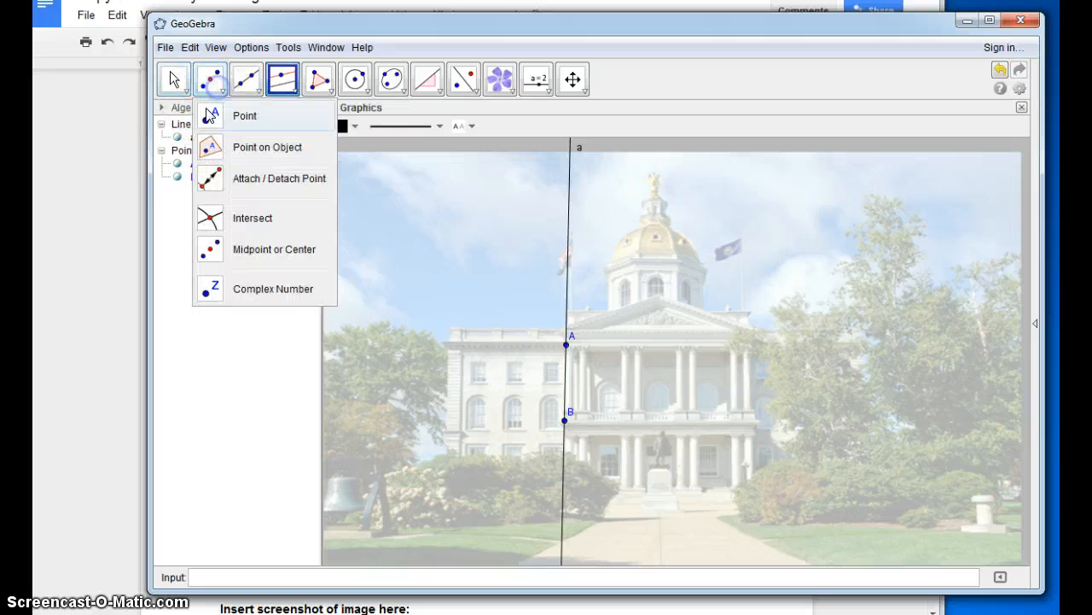
click(212, 113)
click(746, 346)
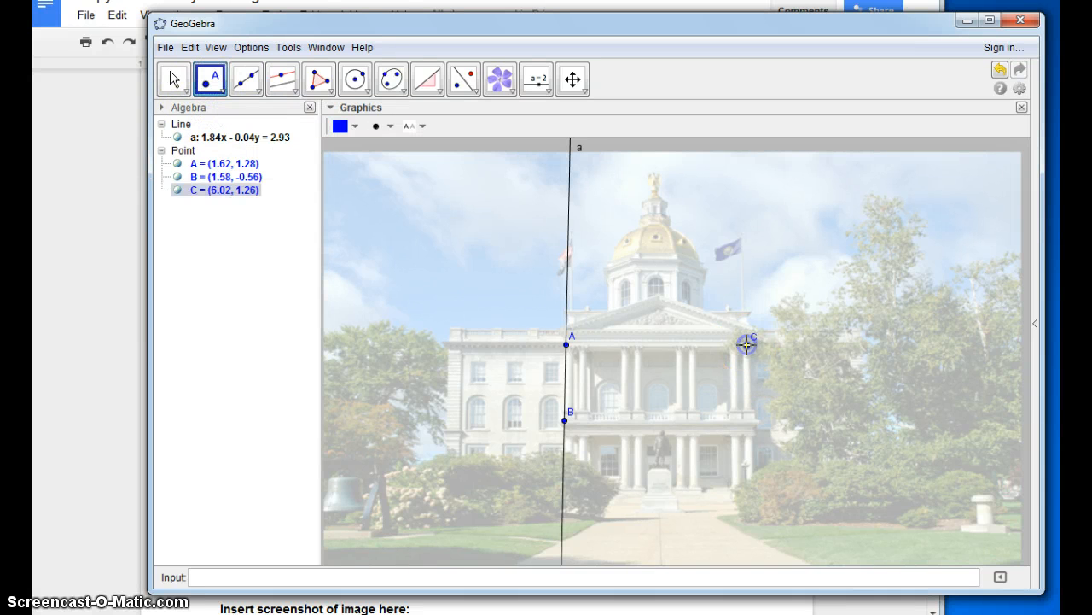
click(282, 77)
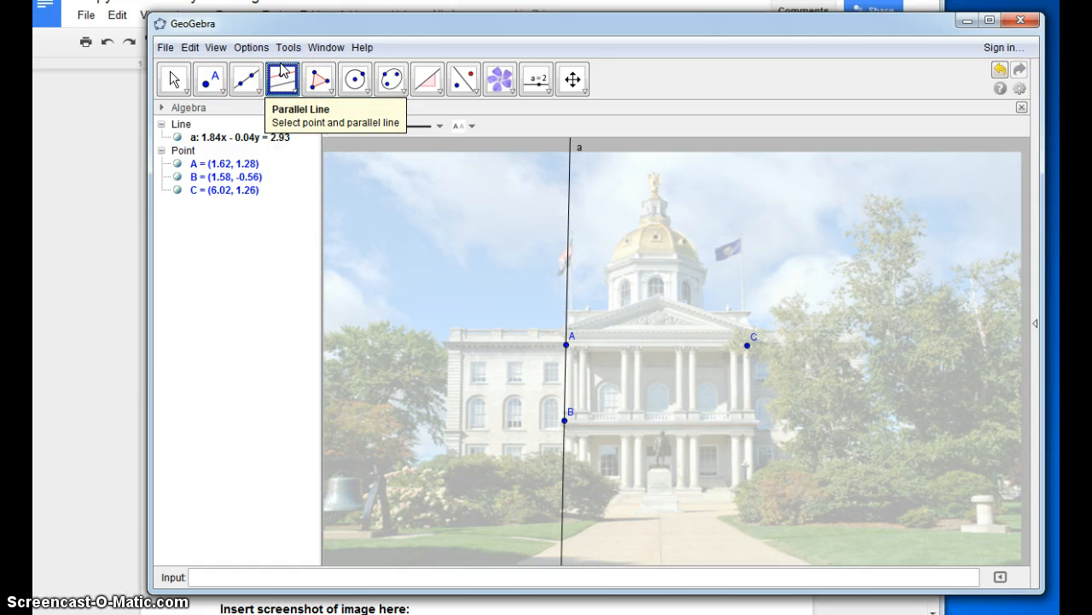
click(754, 354)
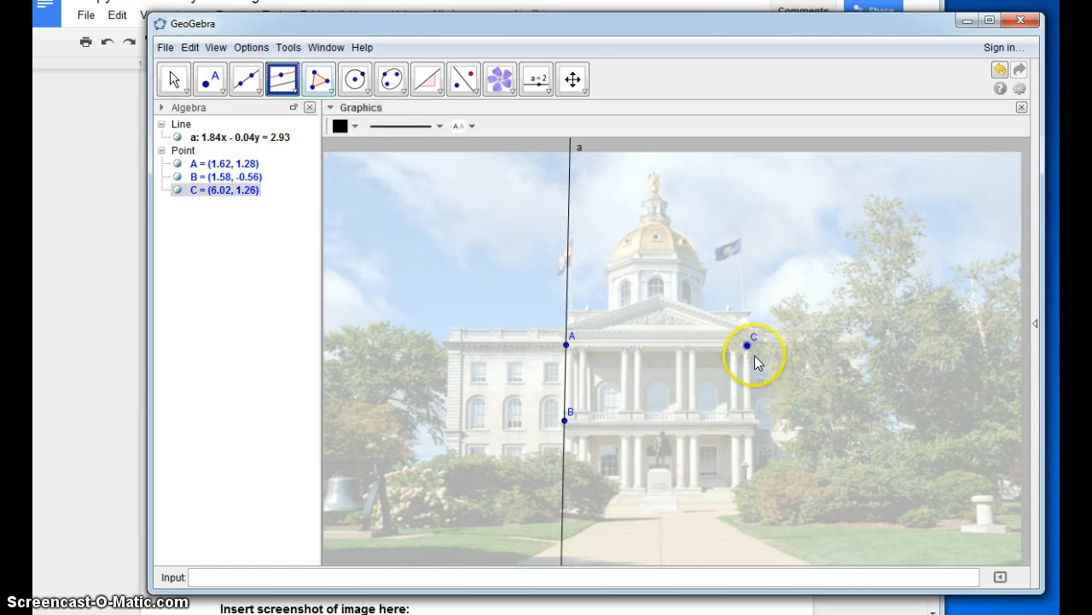
click(566, 313)
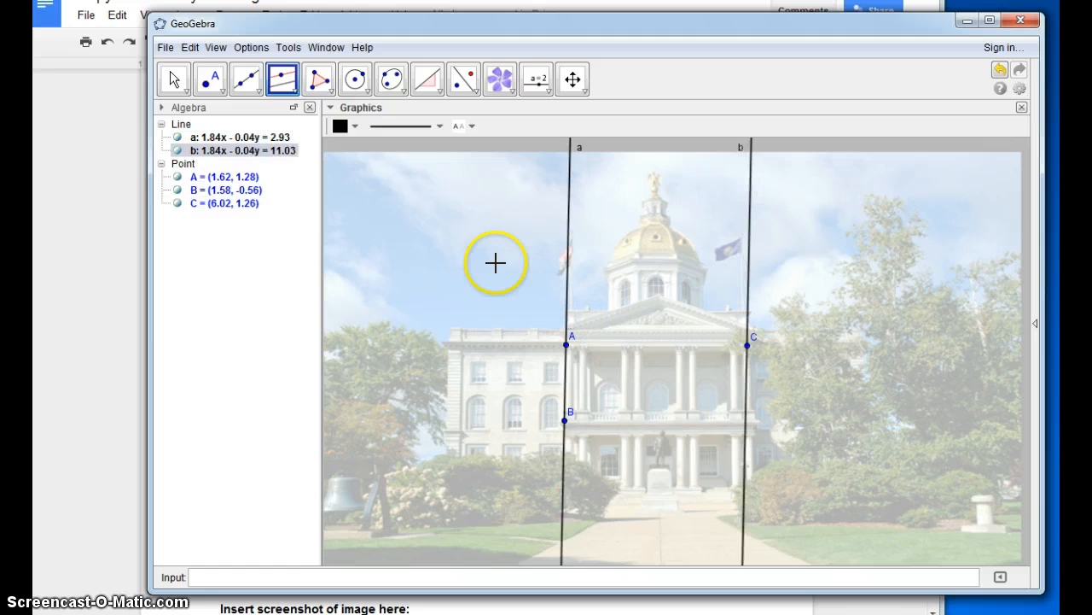
Draw a line through points A and C and construct its parallel through point B.
click(246, 77)
click(566, 345)
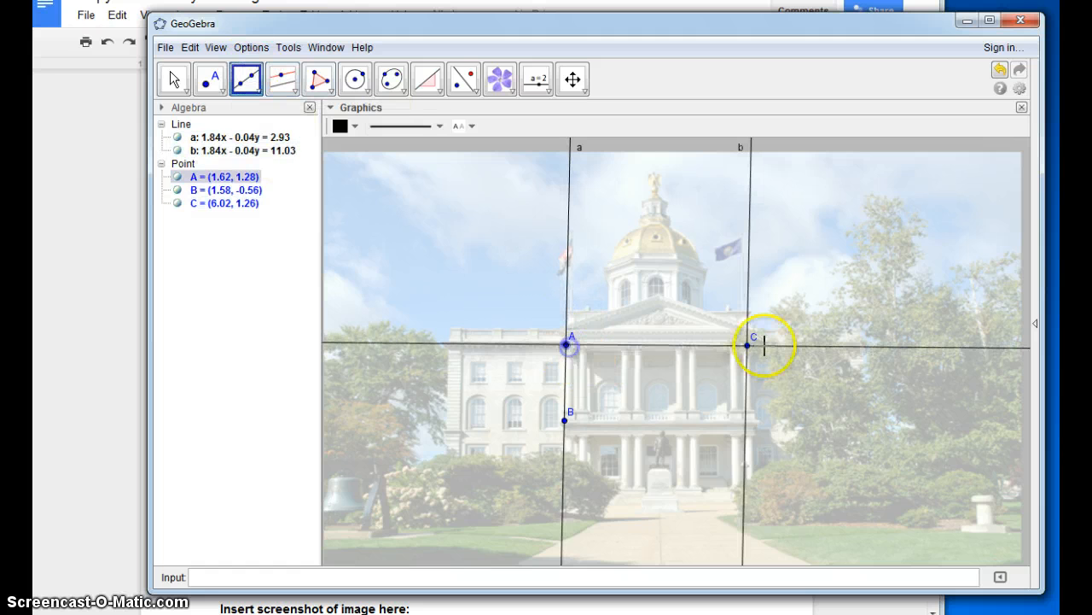
click(742, 345)
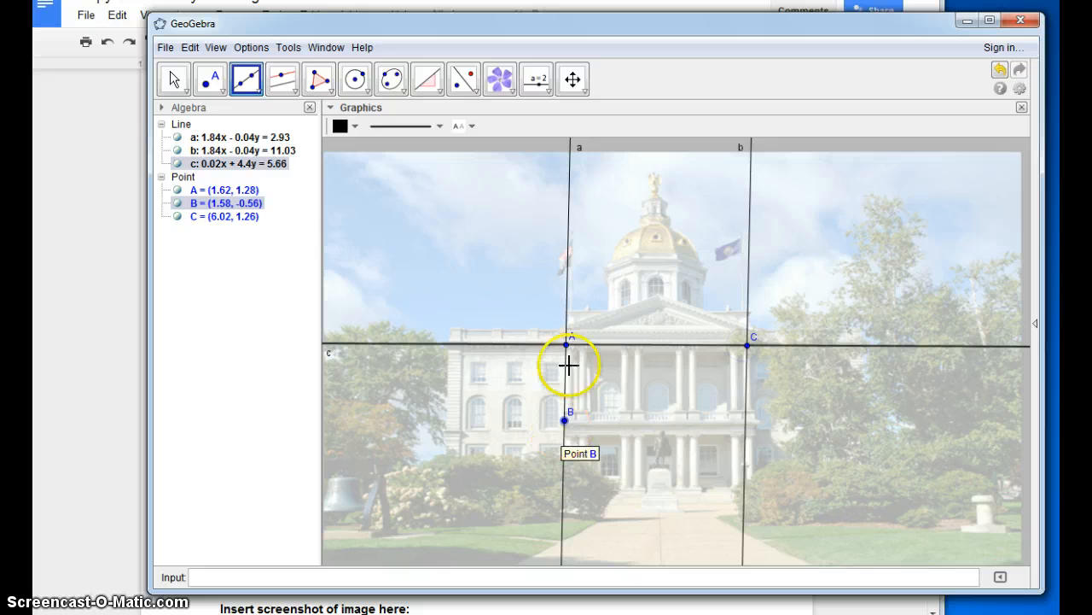
click(285, 73)
click(565, 419)
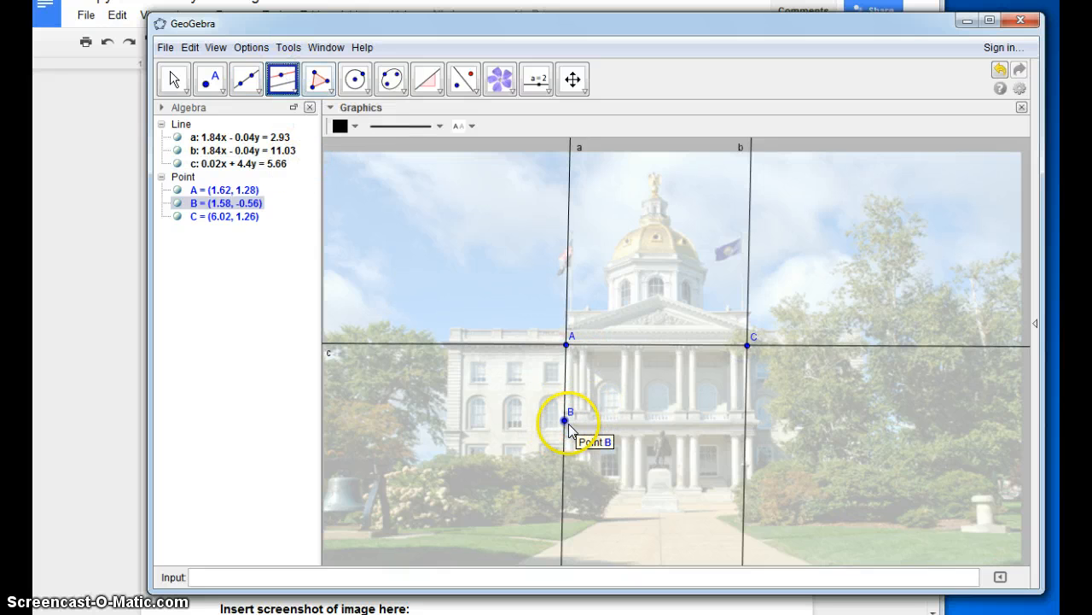
click(620, 344)
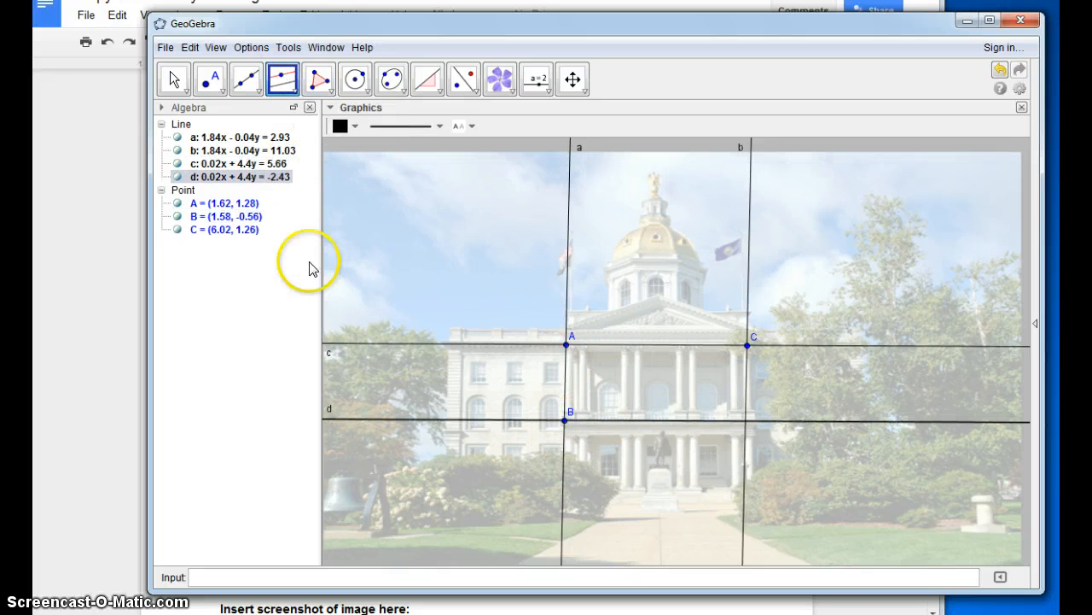
Mark the intersection of lines b and d at the portico's lower right corner with the Intersect tool.
click(219, 92)
click(198, 218)
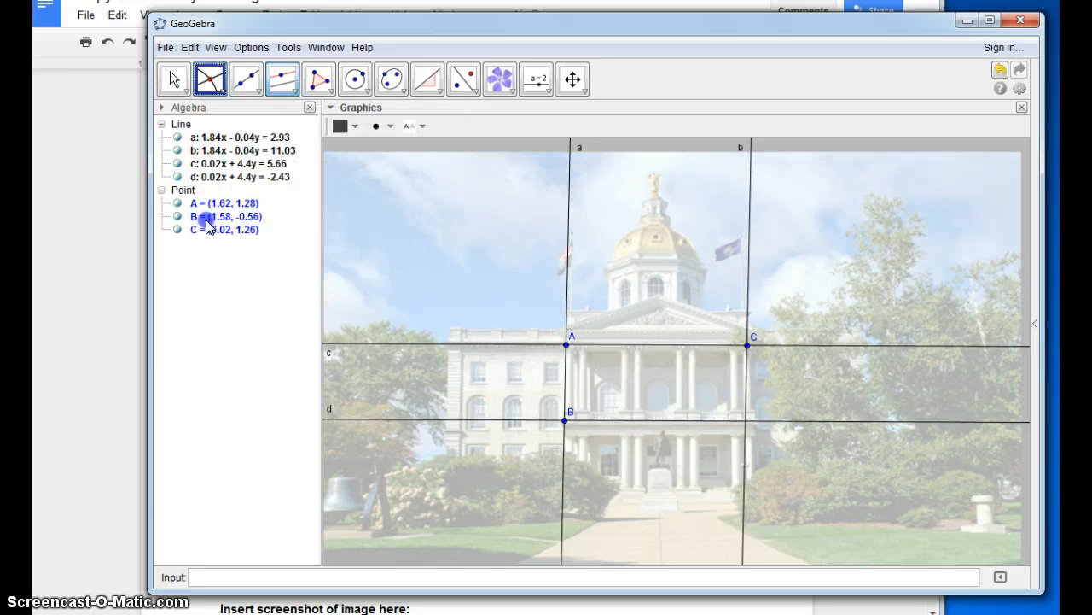
click(780, 418)
click(748, 427)
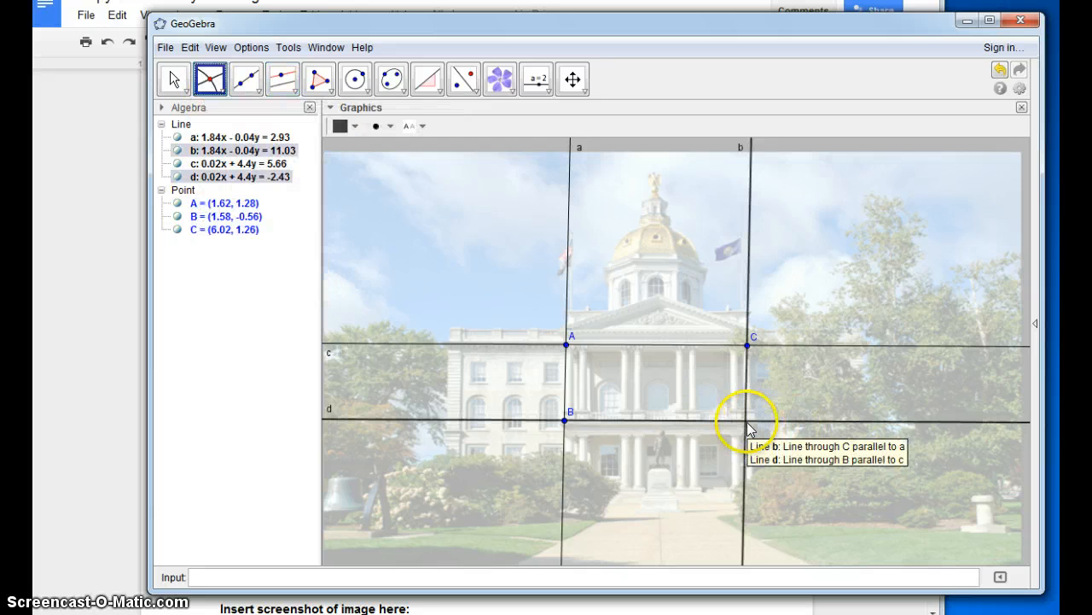
click(747, 424)
Create a quadrilateral over the portico through vertices A, B, D and C with the Polygon tool.
click(319, 79)
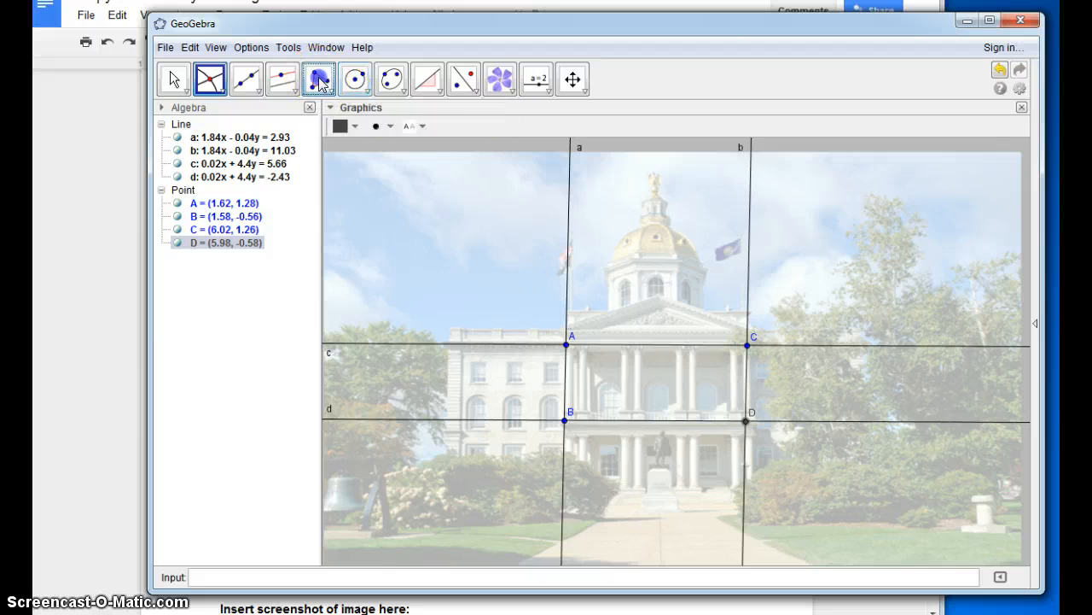
click(568, 345)
click(566, 420)
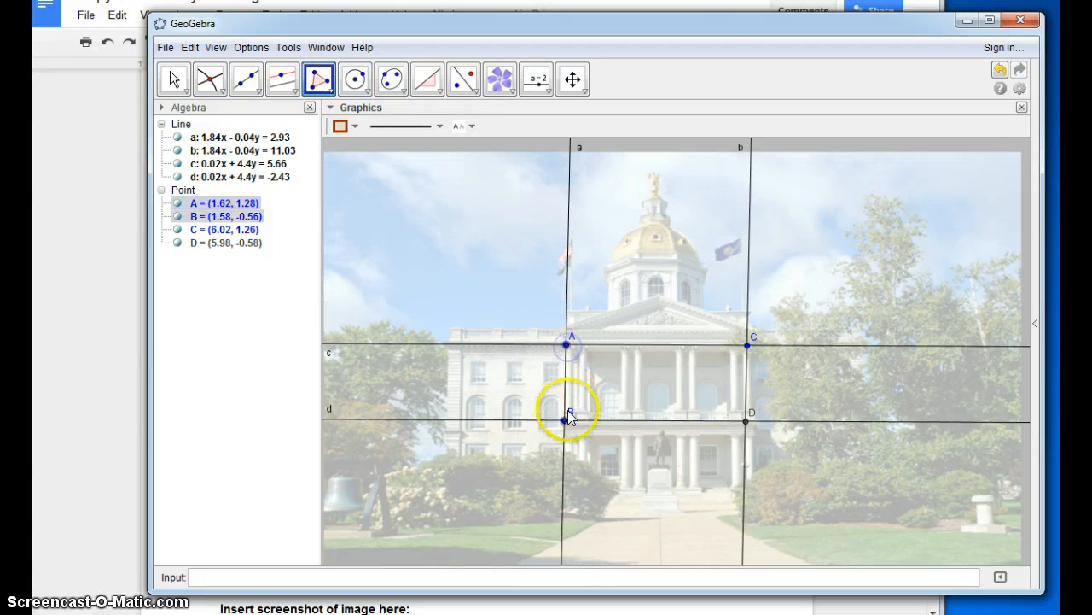
click(747, 420)
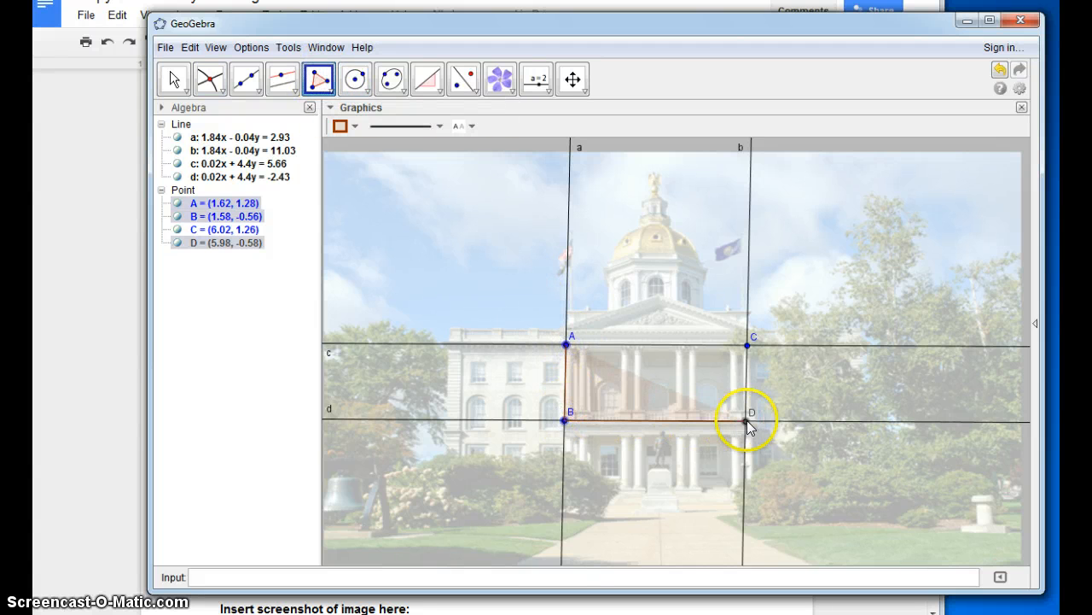
click(746, 345)
click(568, 345)
Recolour quadrilateral ABDC over the portico to purple (#6600CC) in its object properties.
right_click(665, 393)
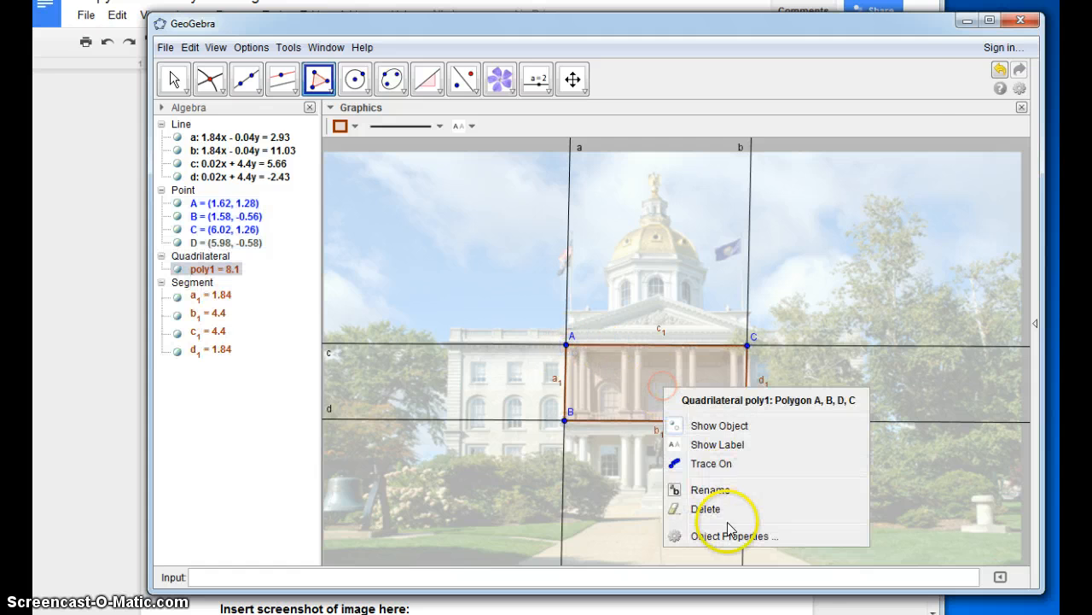
click(721, 530)
click(526, 127)
click(586, 257)
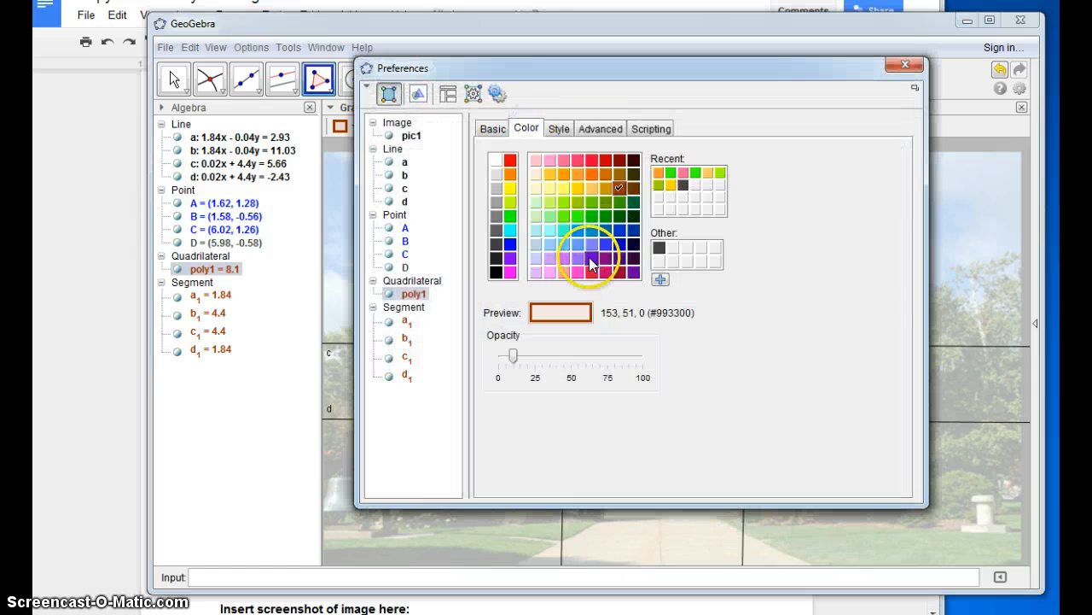
click(512, 354)
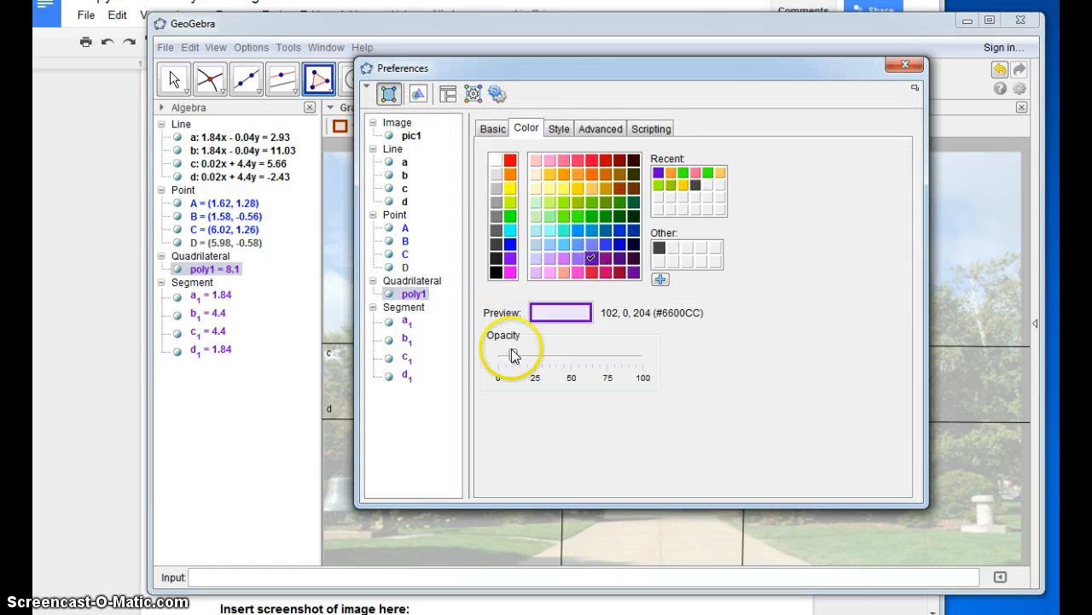
click(907, 66)
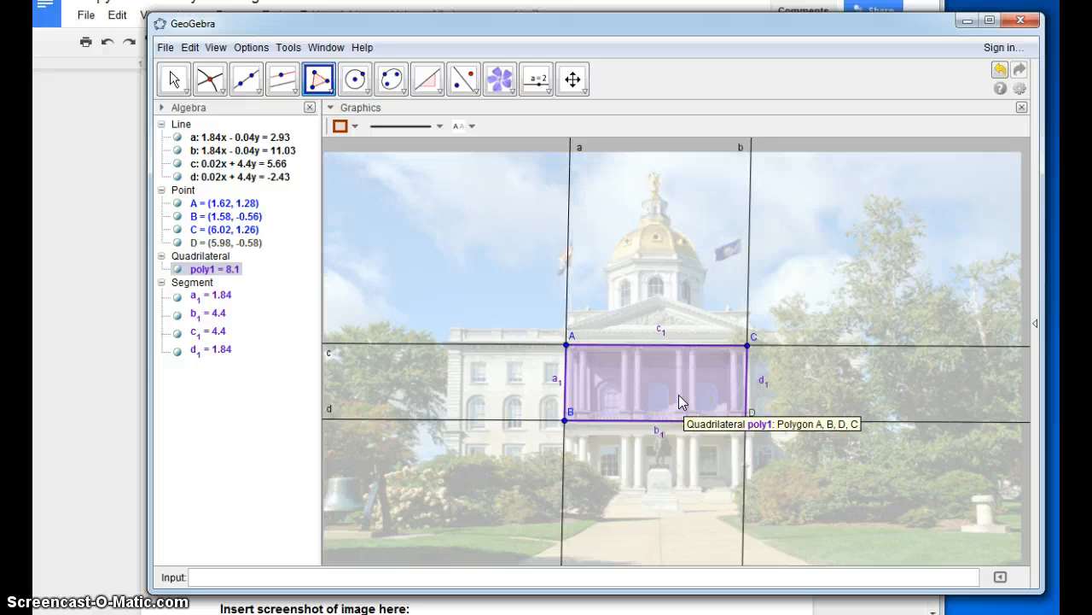
Measure all four interior angles of the purple quadrilateral with the Angle tool.
click(430, 79)
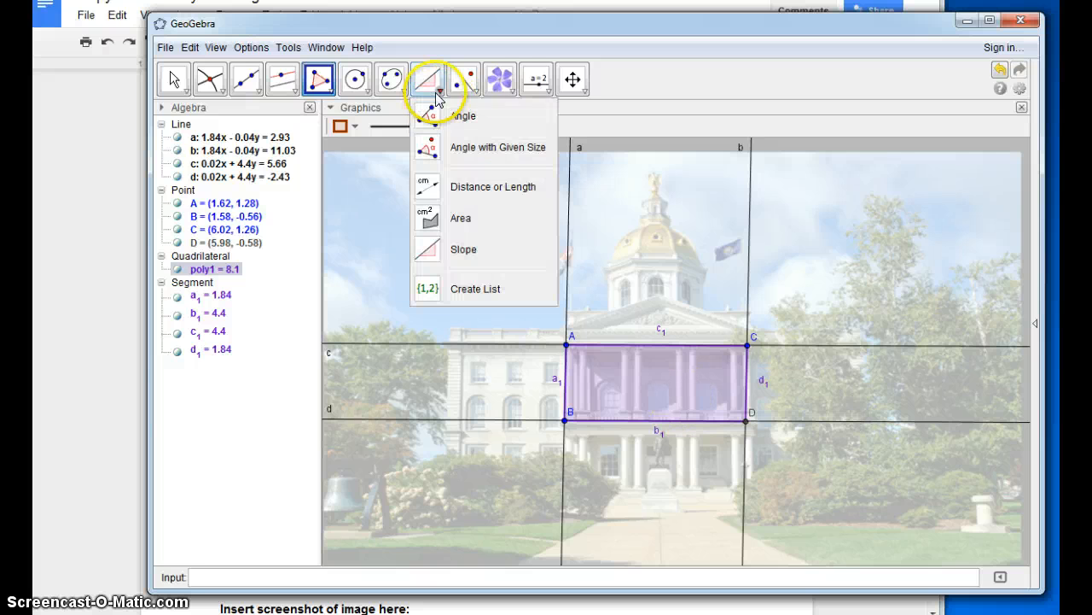
click(429, 117)
click(646, 397)
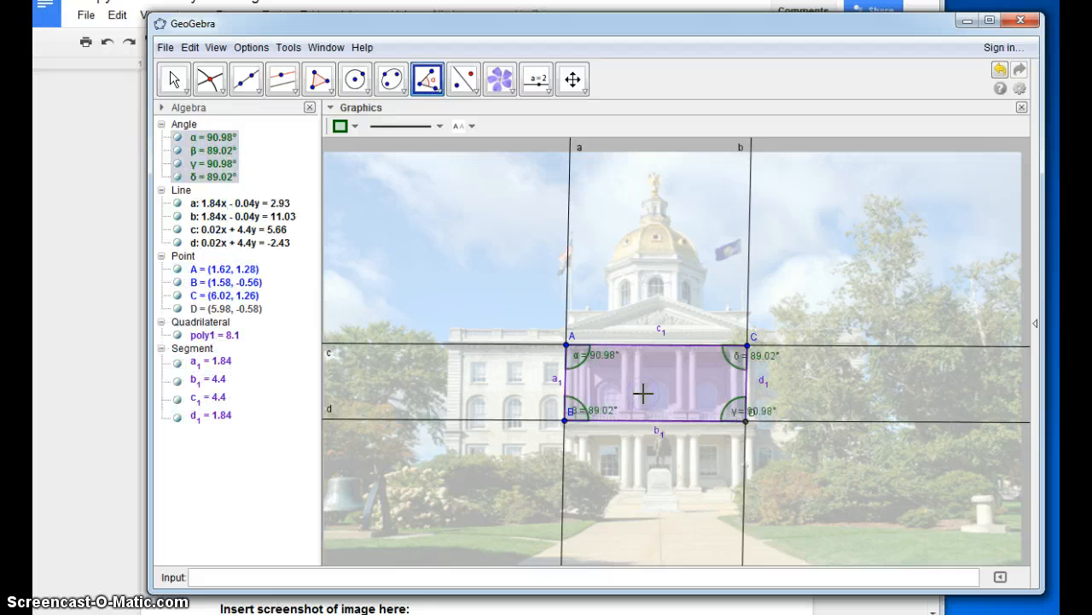
click(252, 159)
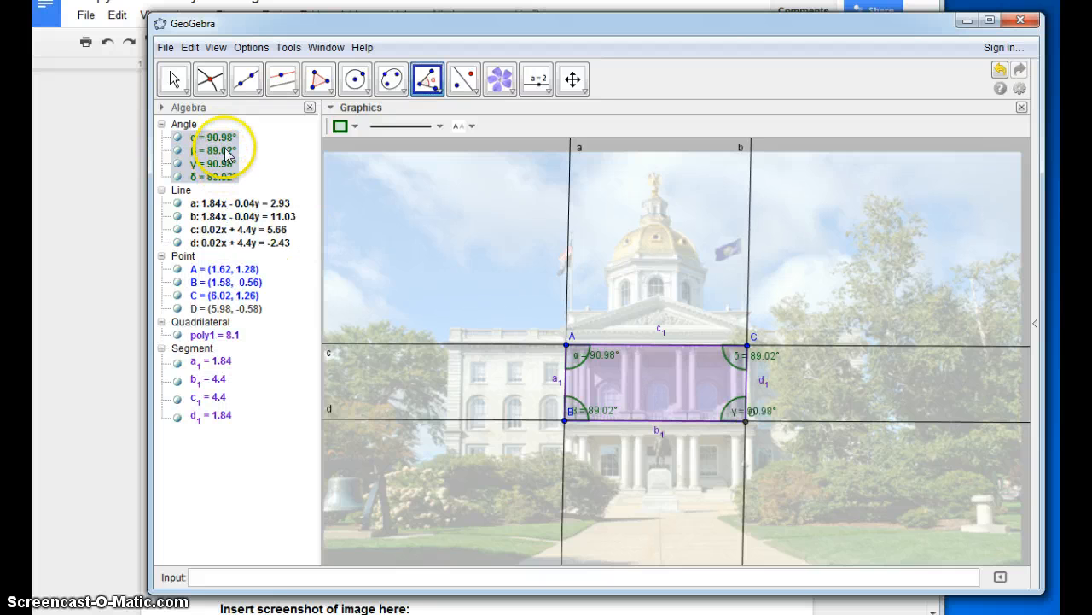
Reposition vertices A, B and C to about (1.64, 1.48), (1.6, -0.72) and (6.08, 1.48) around the portico.
click(174, 79)
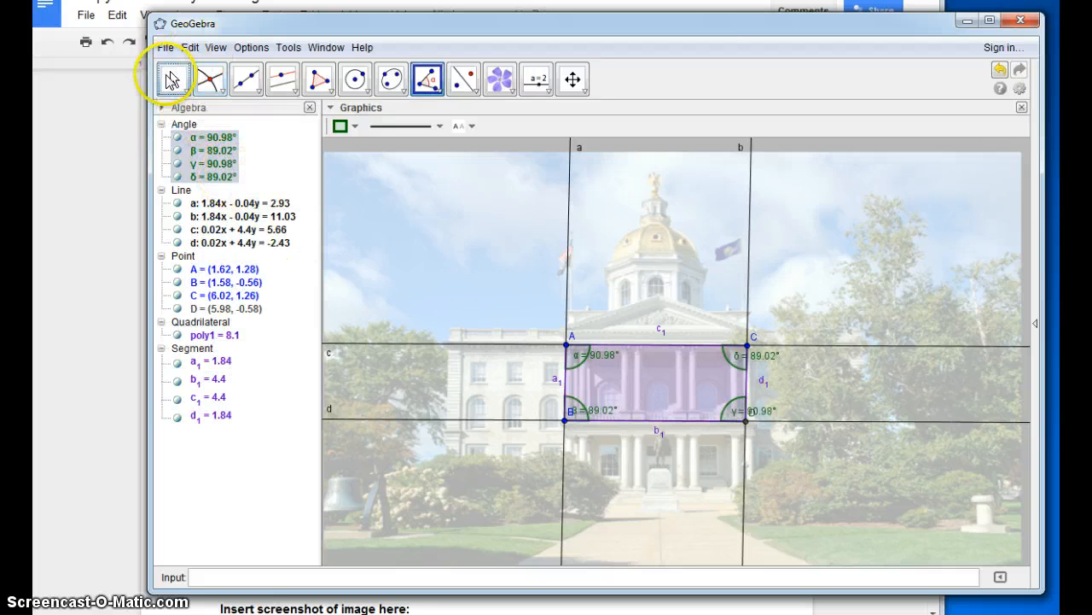
drag(749, 346, 755, 349)
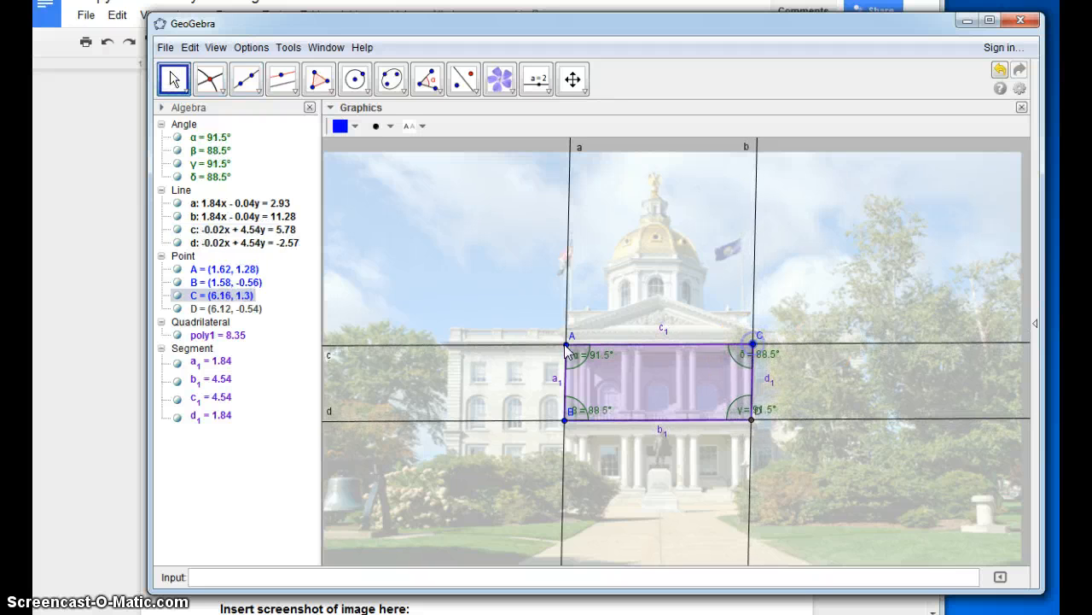
drag(571, 346, 568, 337)
drag(567, 419, 567, 427)
drag(754, 343, 748, 337)
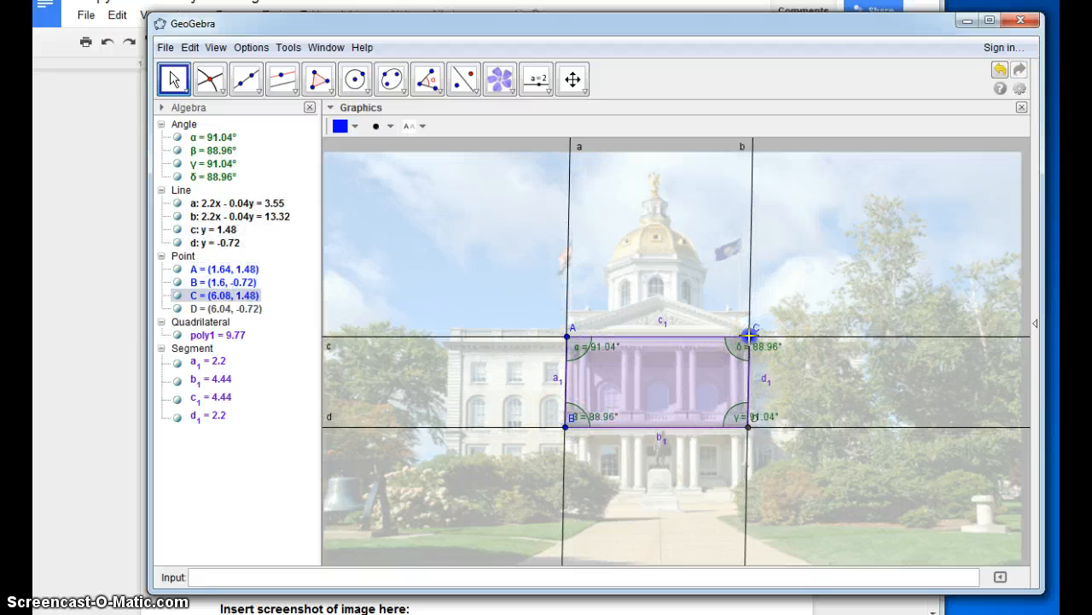
drag(752, 425, 752, 432)
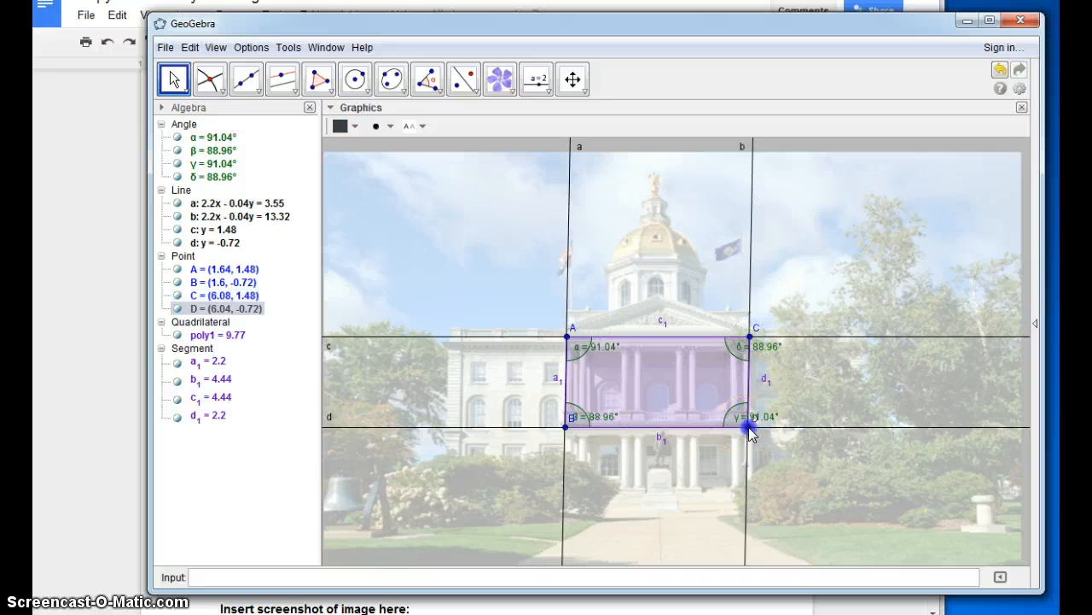
Hide the four construction lines a, b, c and d.
click(177, 204)
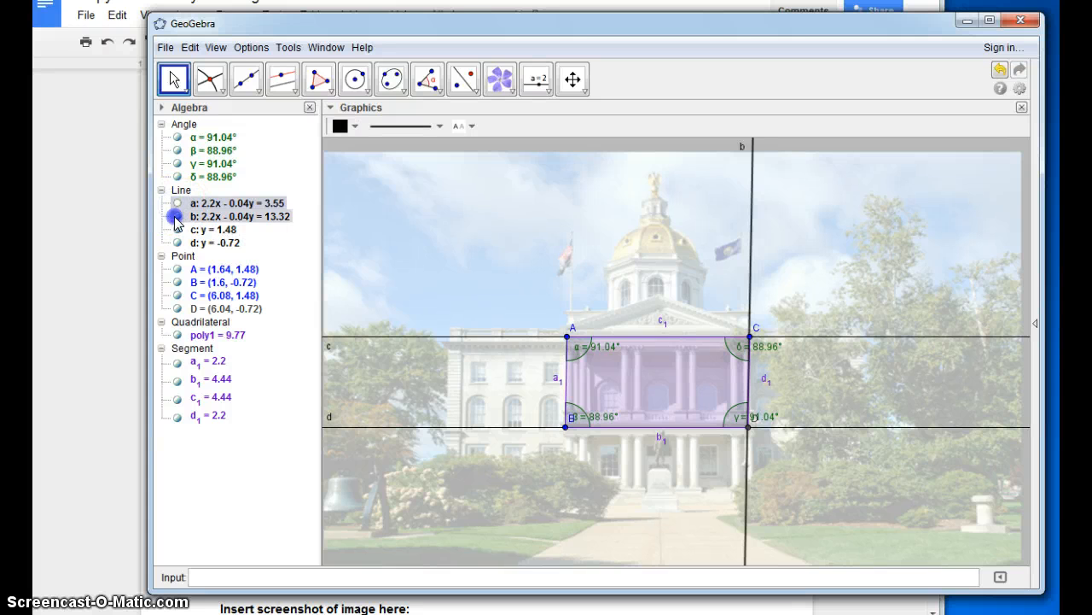
click(177, 216)
click(177, 230)
click(177, 243)
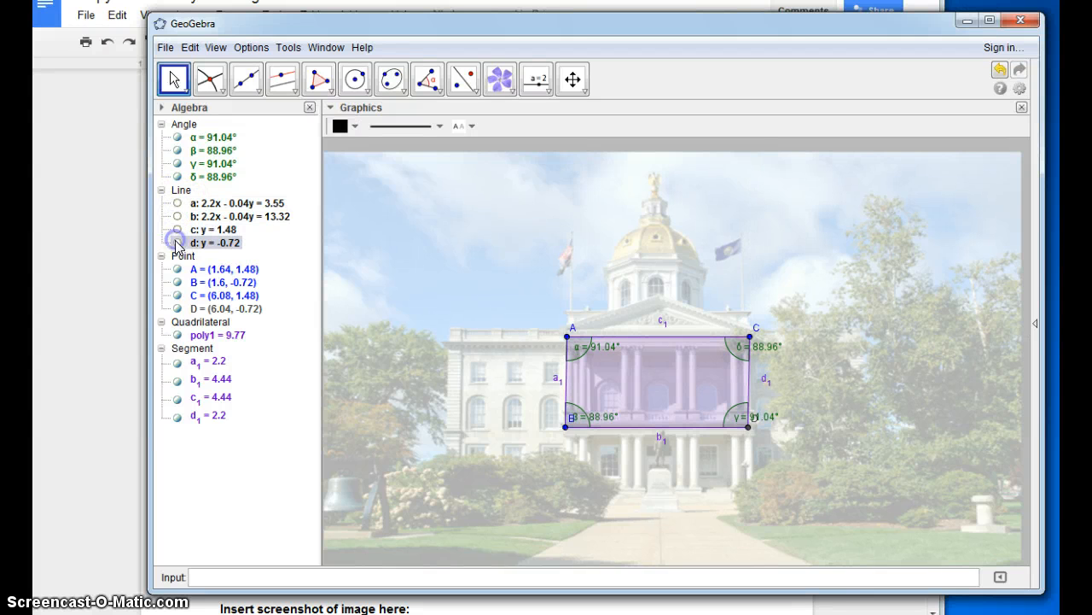
click(177, 203)
click(177, 204)
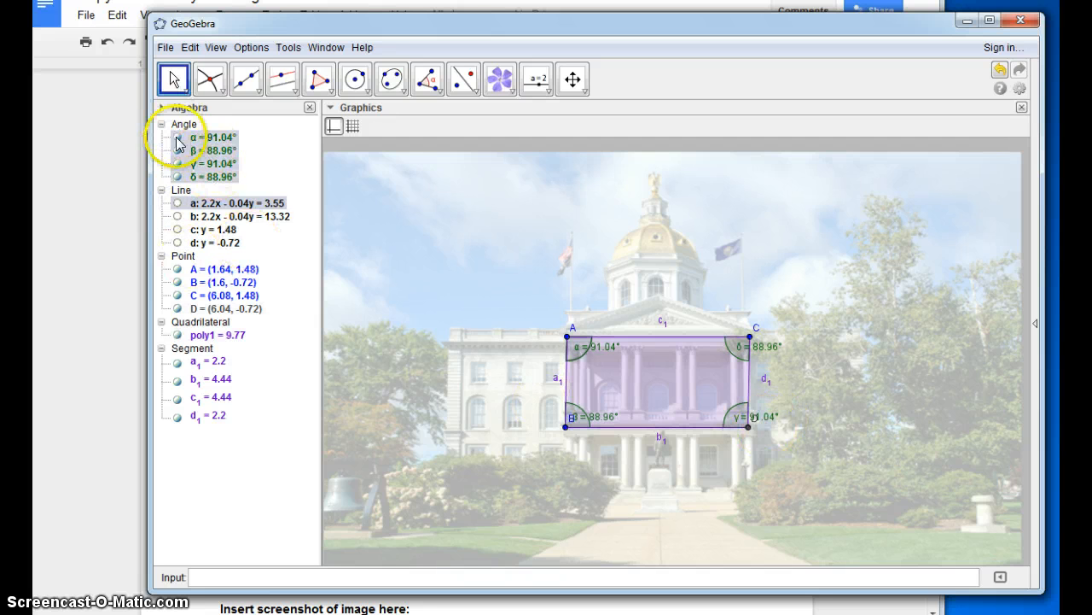
Hide the four angle measurements α, β, γ and δ at the quadrilateral's corners.
click(177, 137)
click(177, 150)
click(177, 163)
click(177, 177)
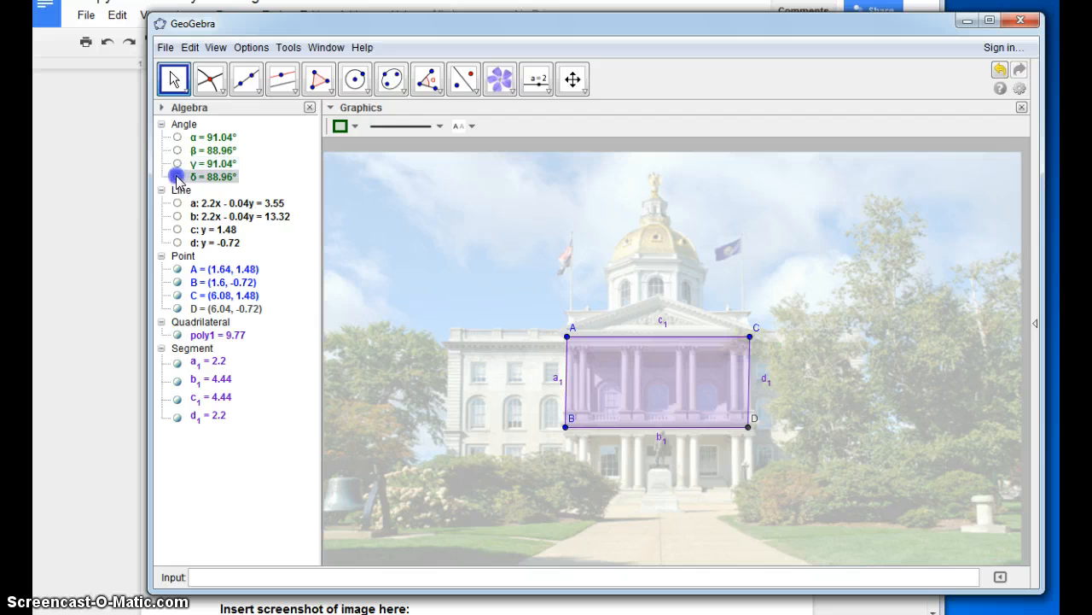
Draw diagonals AD and BC with the Segment tool and mark their intersection point.
click(249, 83)
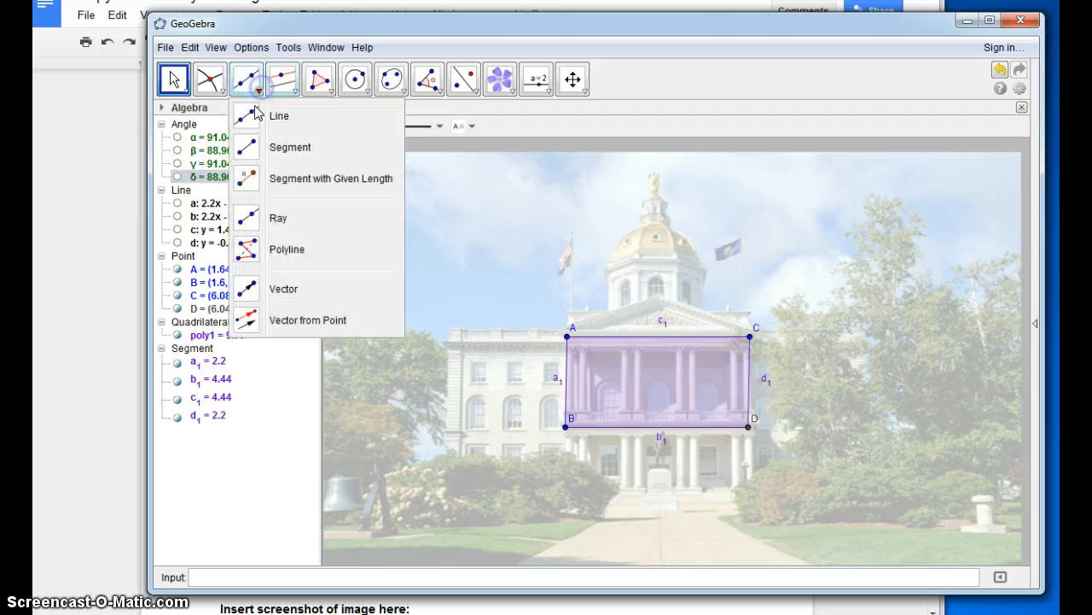
click(252, 149)
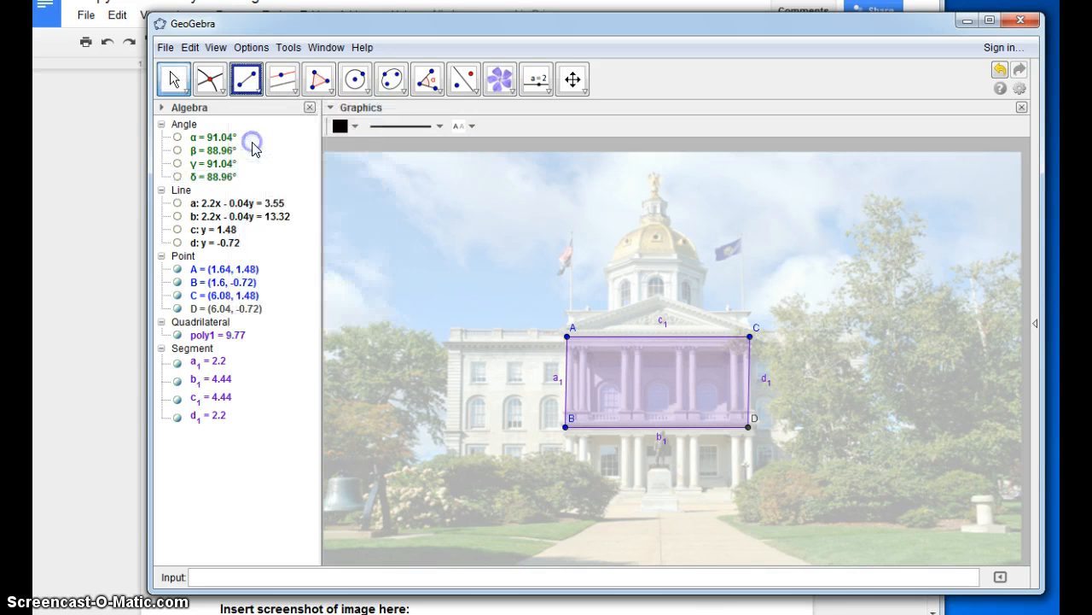
click(568, 337)
click(748, 426)
click(566, 428)
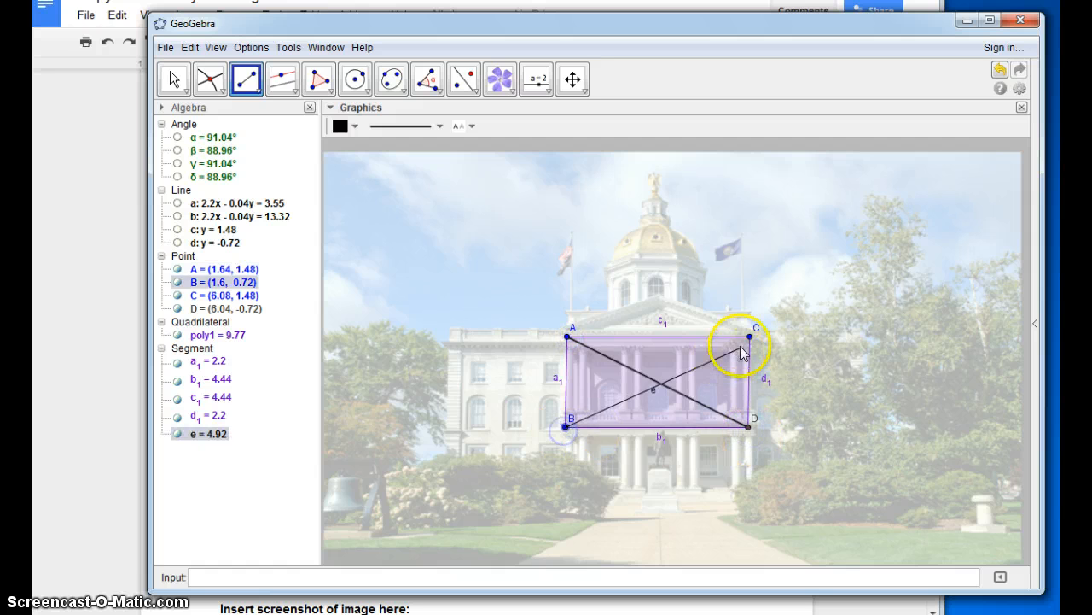
click(750, 336)
click(211, 77)
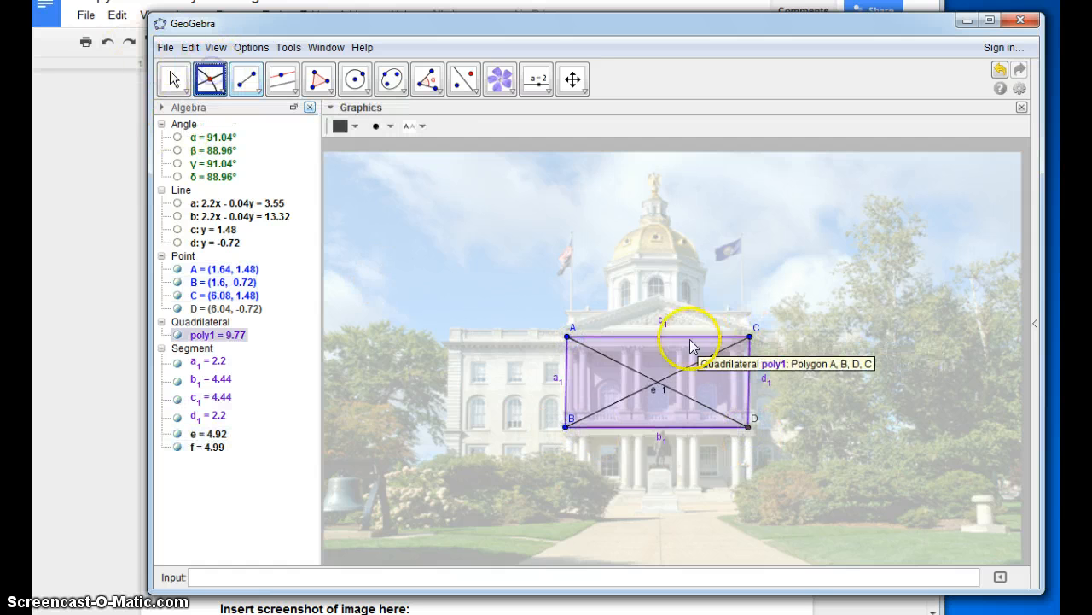
click(658, 381)
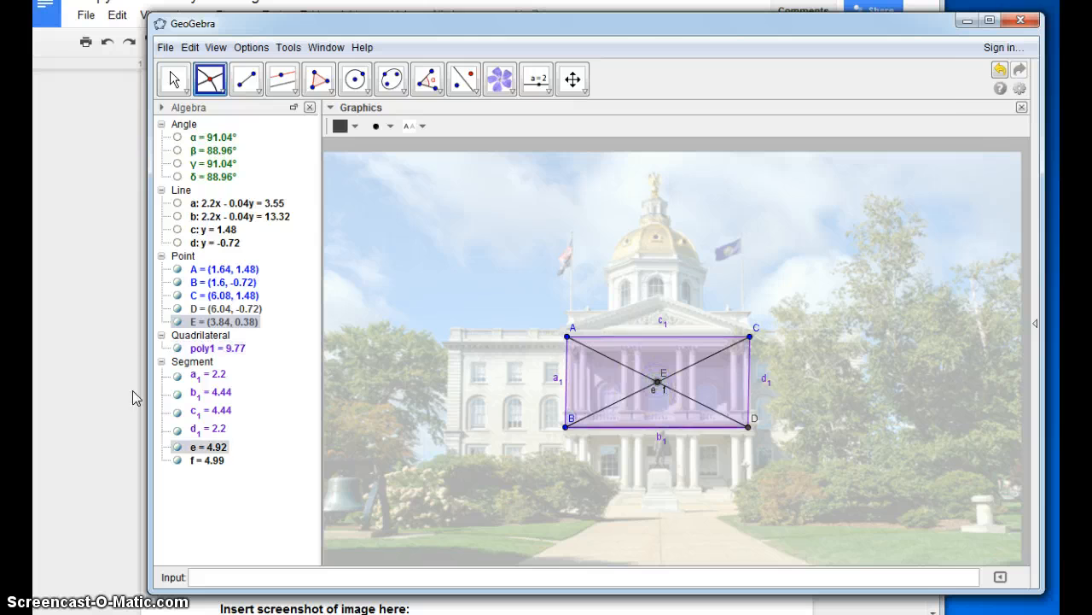
Switch to the Google Docs assignment to reread the parallelogram diagonals instructions, and return to GeoGebra.
click(93, 370)
click(372, 523)
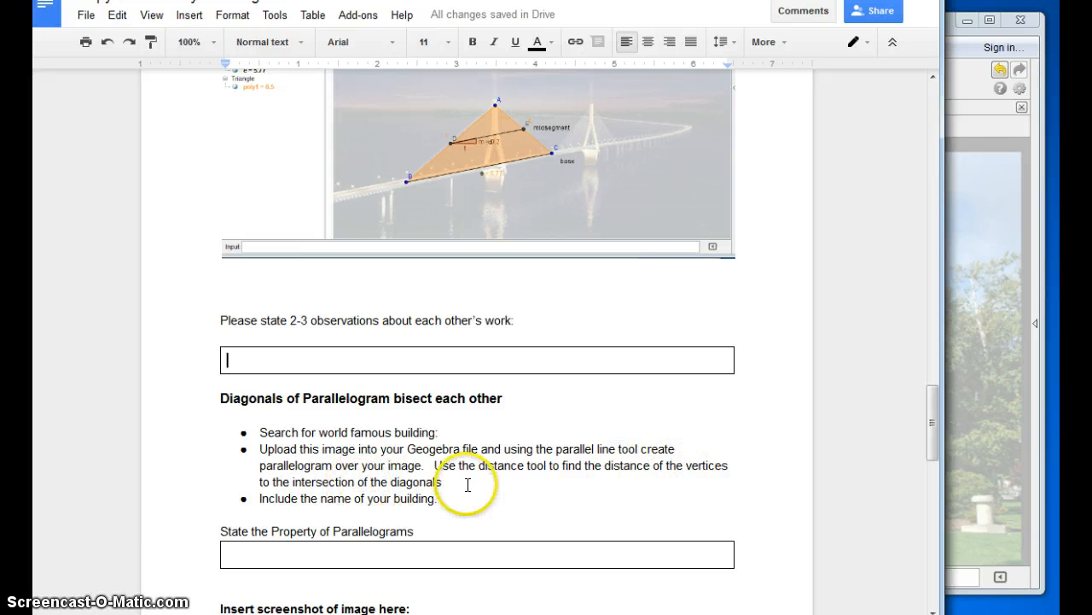
click(958, 34)
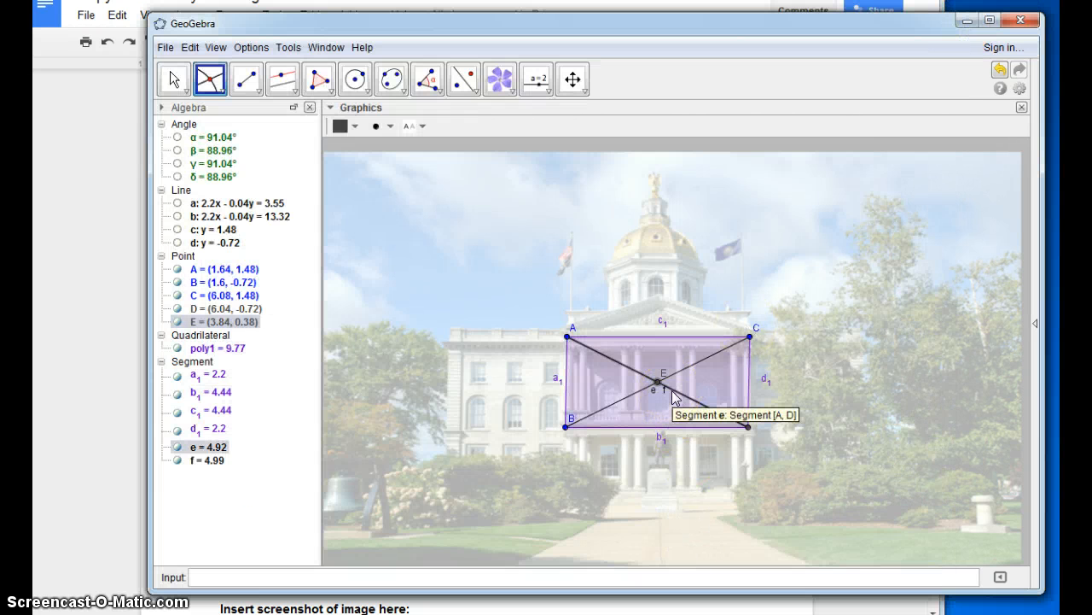
Use the Pen tool to mark single ticks on BE and CE and double ticks on AE and DE.
click(472, 92)
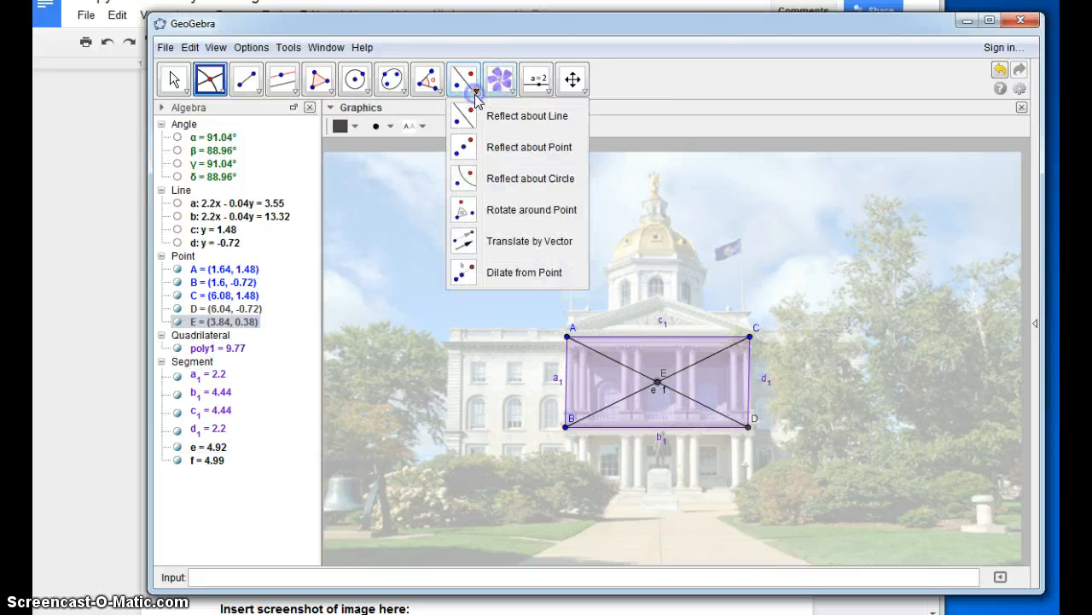
click(500, 86)
click(504, 178)
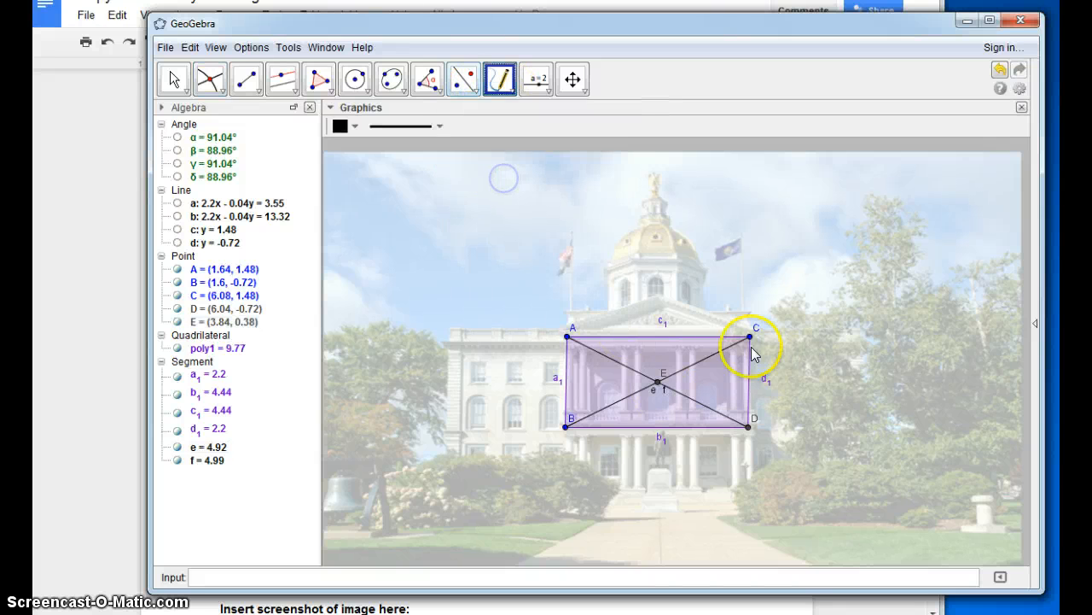
drag(695, 356, 704, 367)
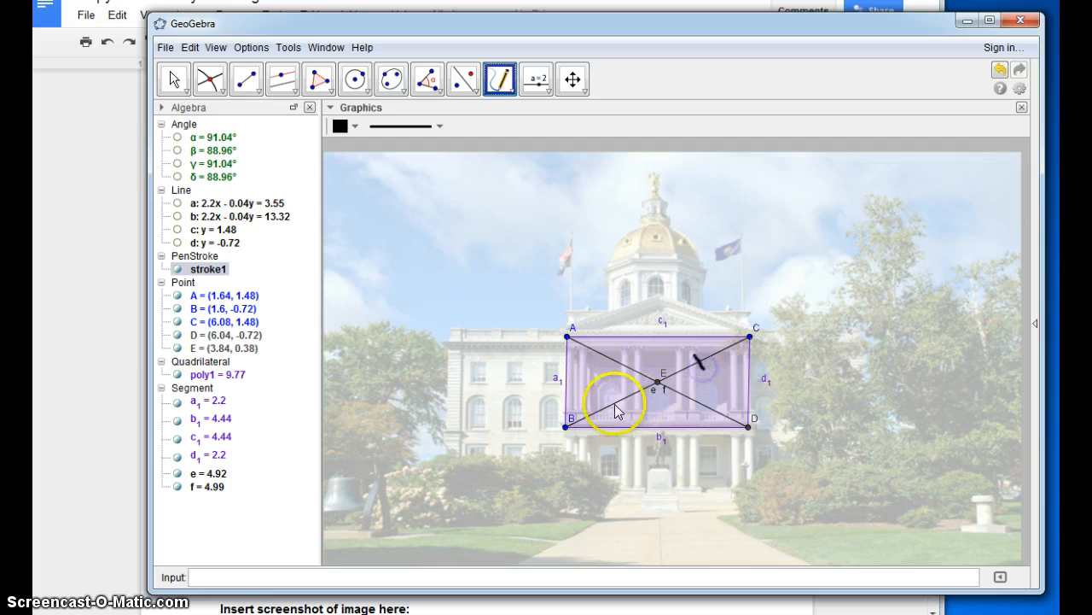
drag(618, 414, 620, 413)
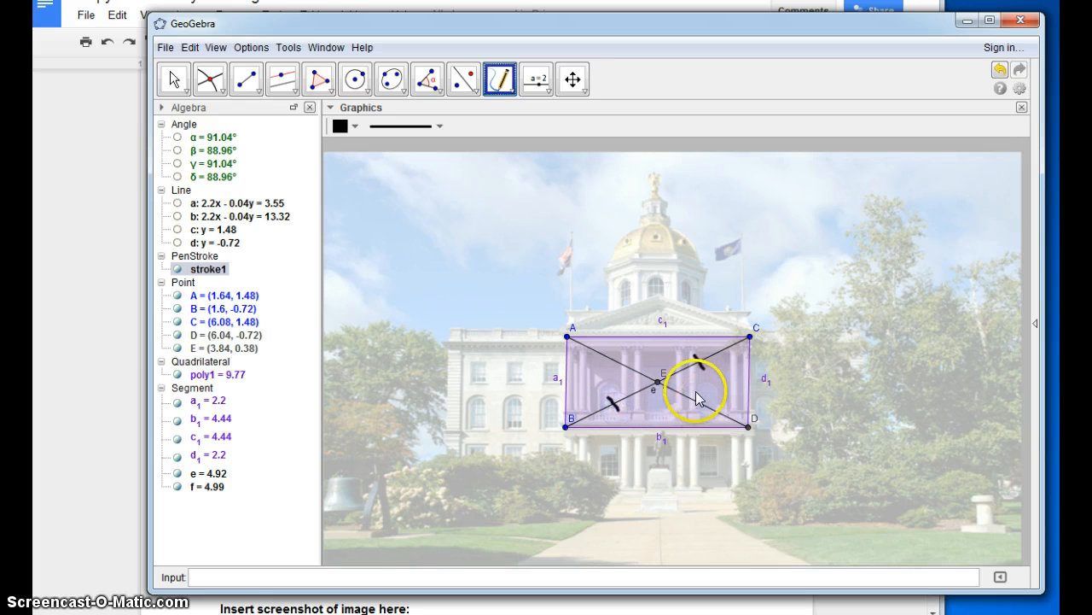
click(608, 355)
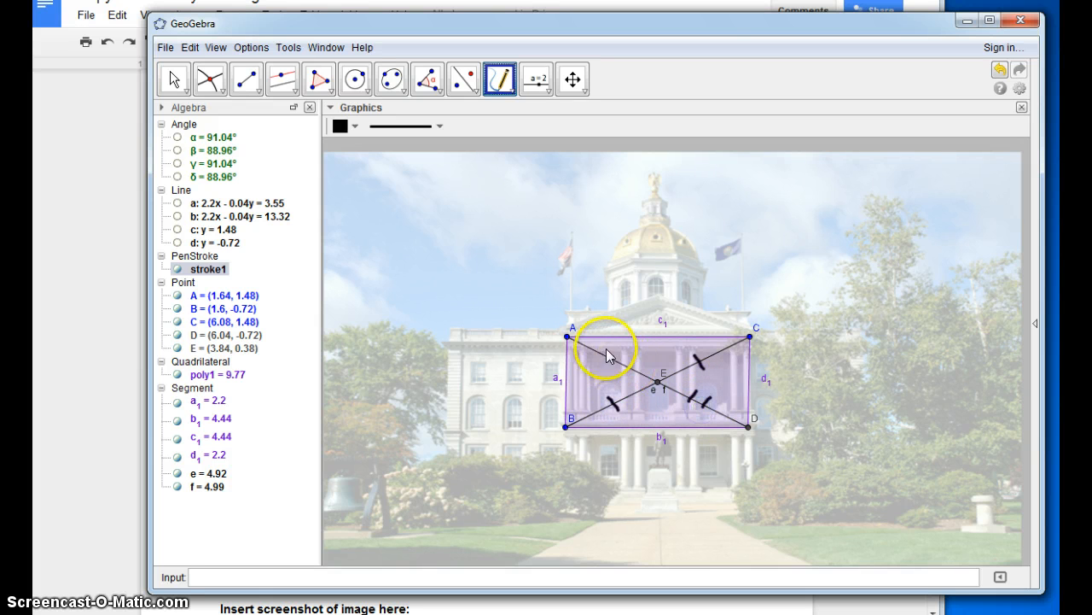
Measure the distance from vertex A to intersection E with the Distance or Length tool.
click(427, 78)
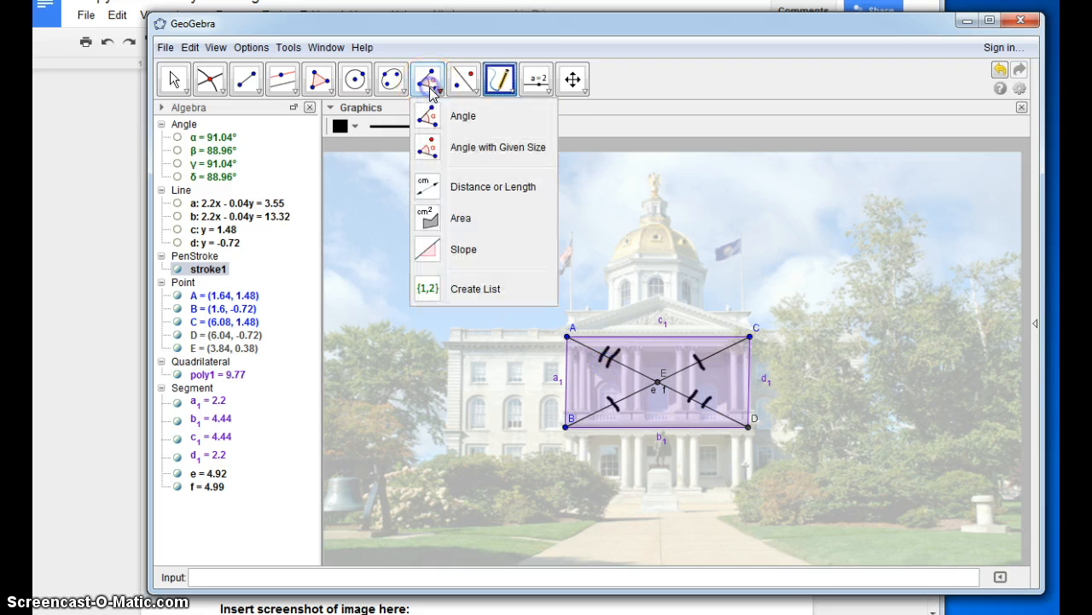
click(431, 186)
click(567, 337)
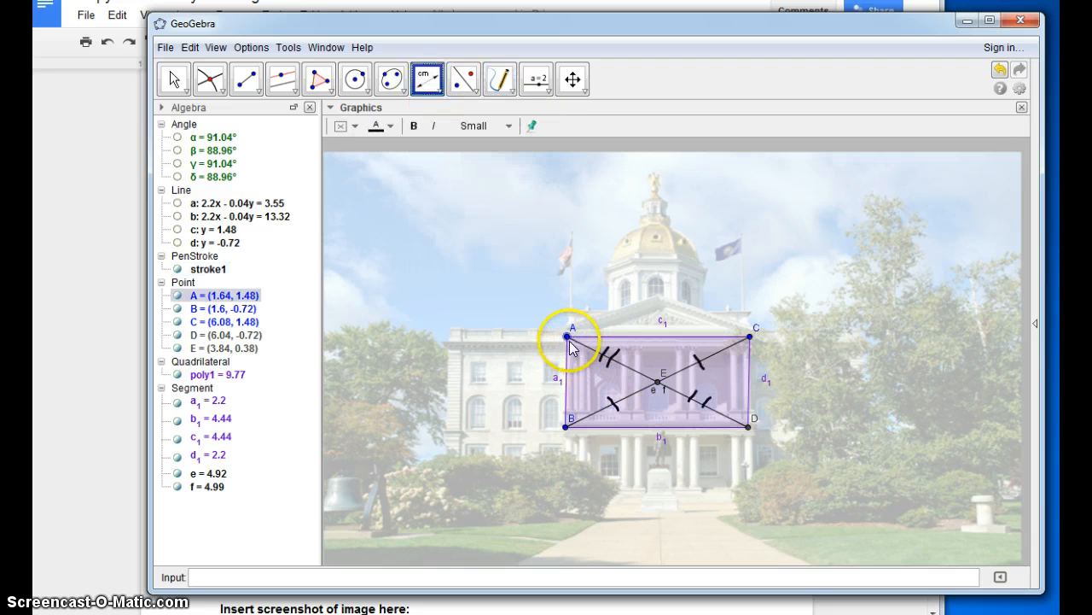
click(655, 380)
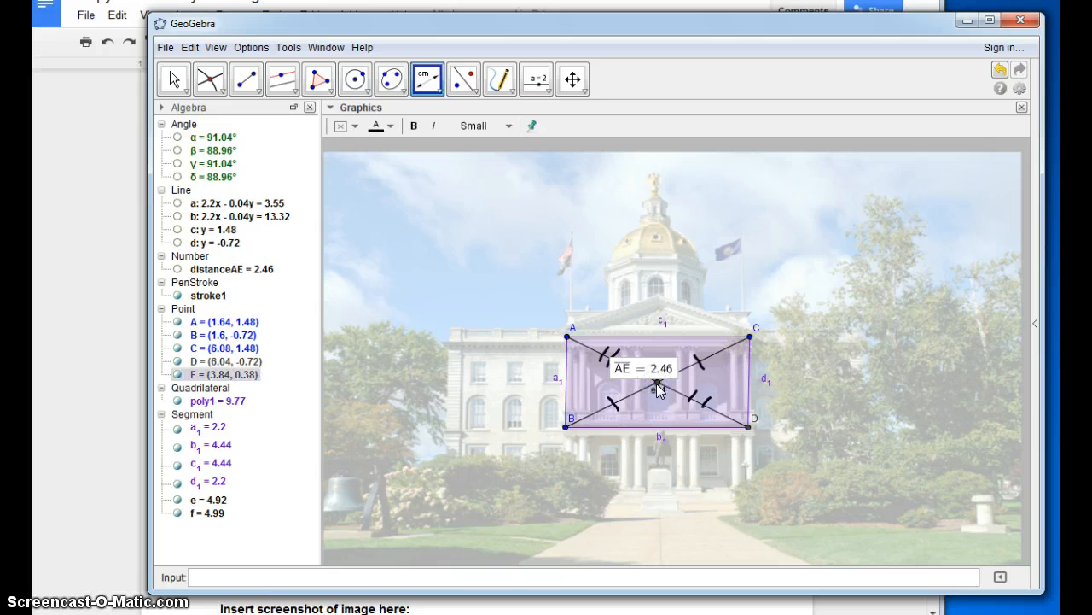
Move the AE distance label below its half-diagonal, clear of the double tick marks and point E.
click(229, 116)
click(174, 80)
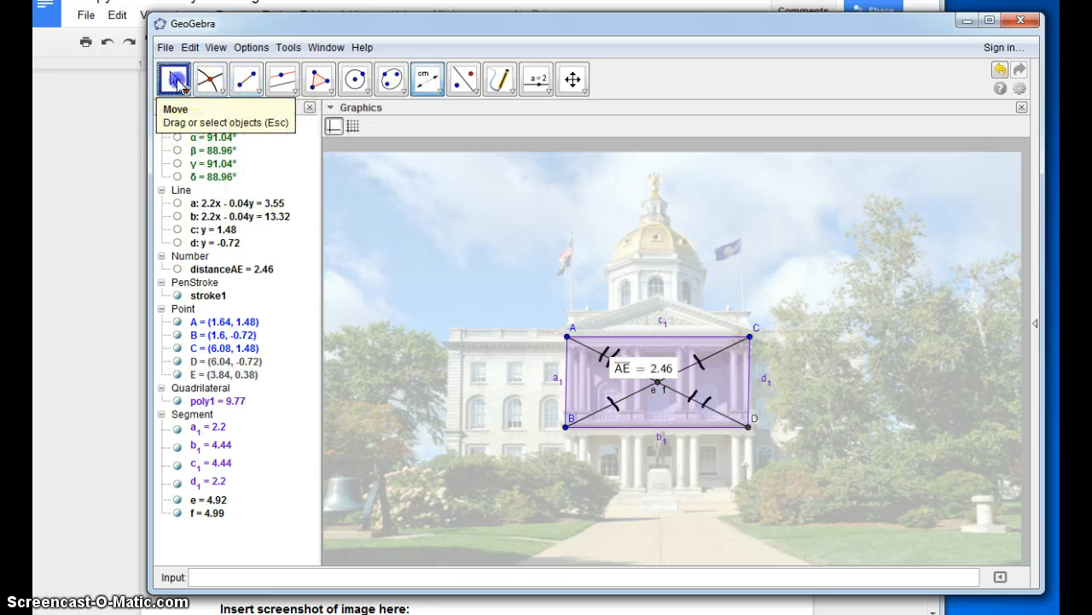
drag(610, 375, 604, 375)
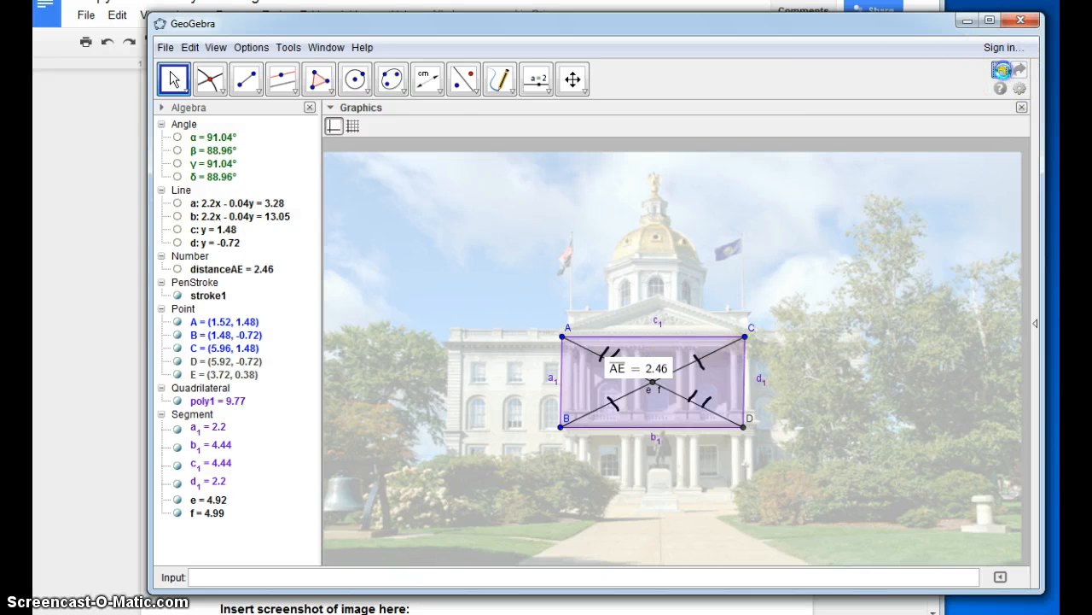
click(1002, 70)
click(644, 363)
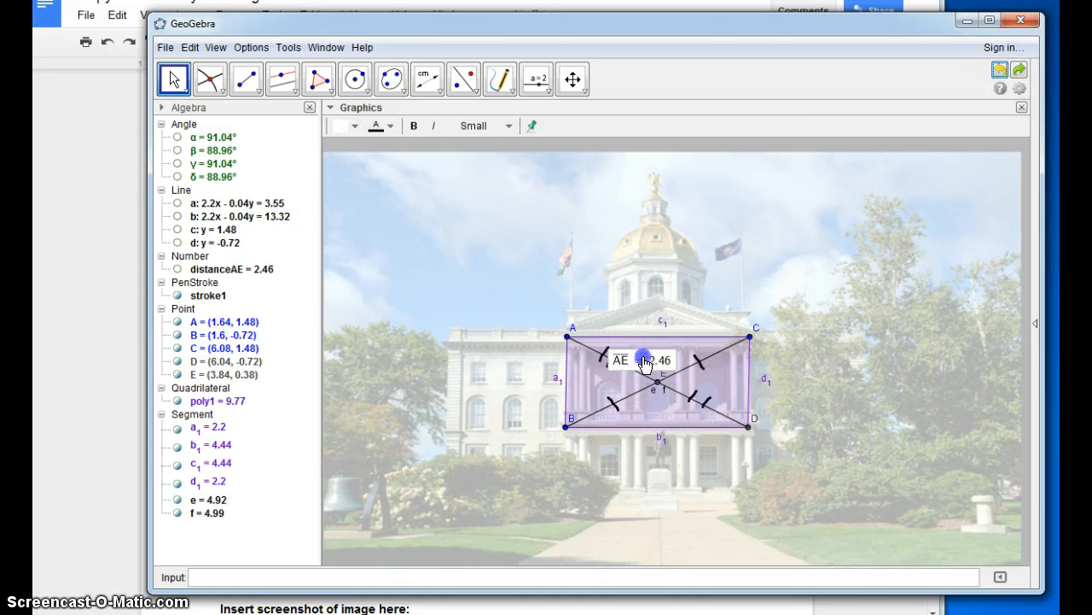
drag(644, 363, 603, 379)
Measure the distance between intersection E and vertex D.
click(427, 79)
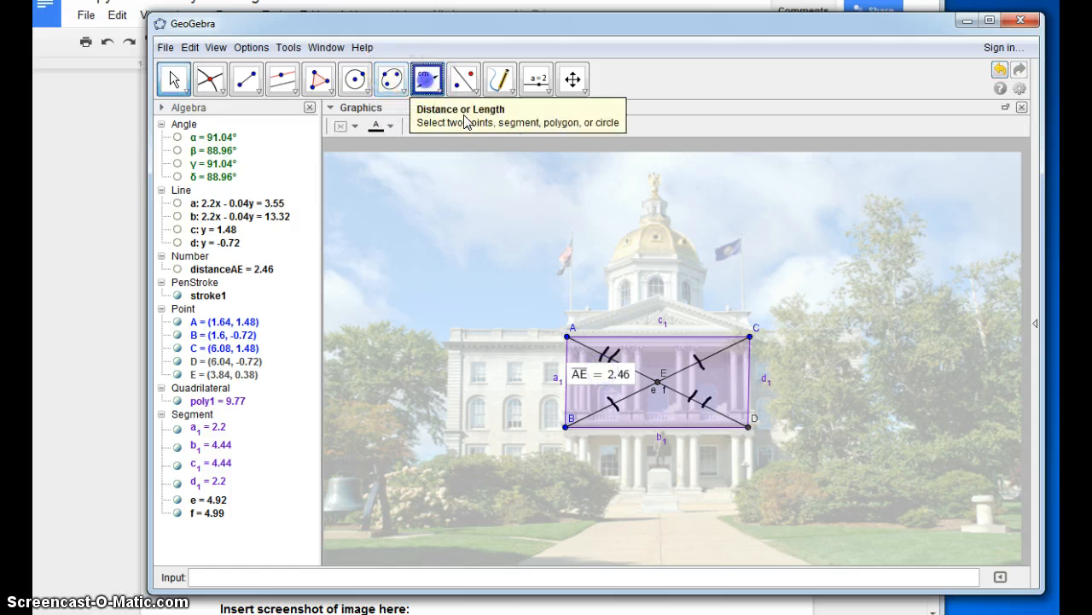
click(748, 426)
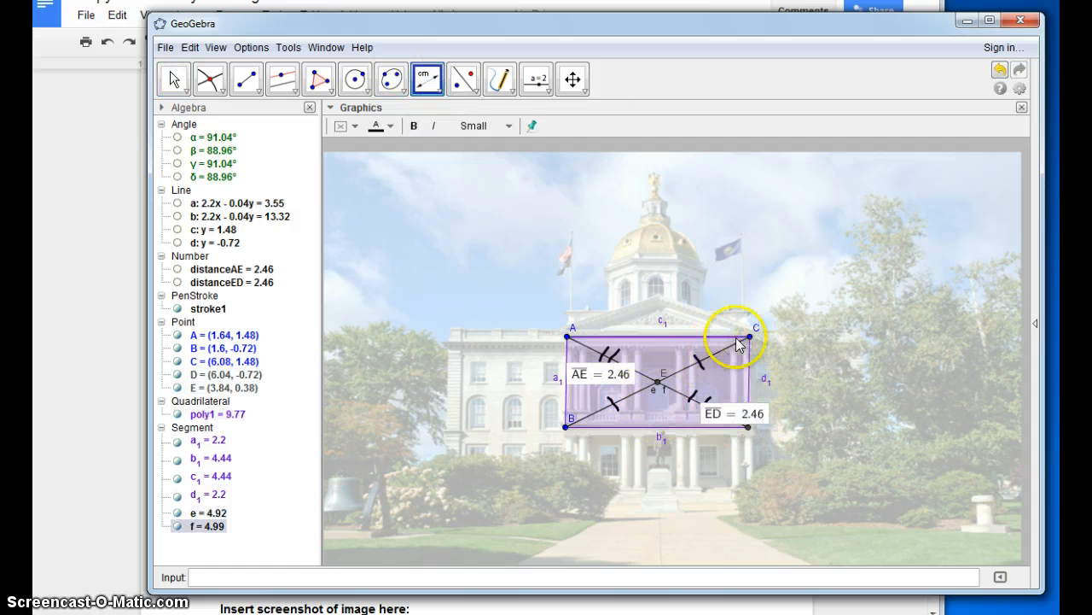
Switch to the Google Docs assignment and place the cursor in the answer box under "State the Property of Parallelograms".
click(111, 334)
scroll(390, 452, down, 2)
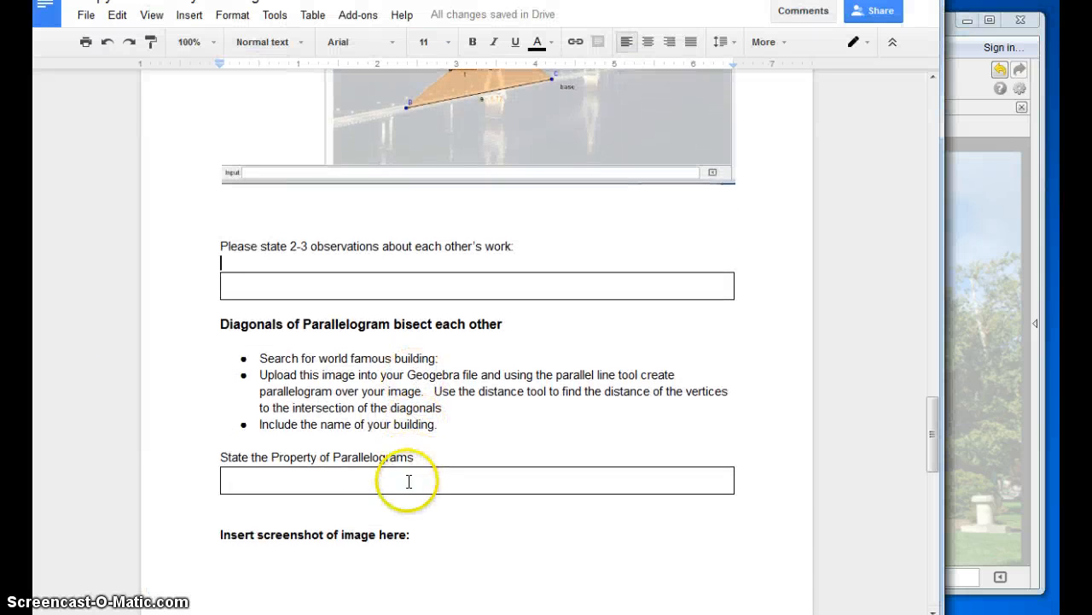
click(407, 481)
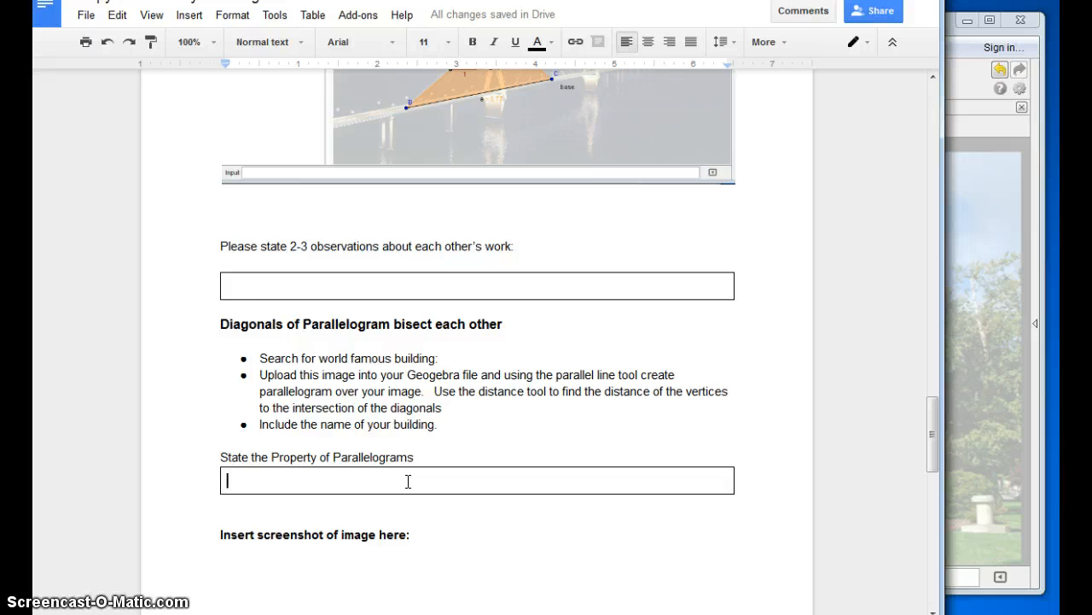
Review the rest of the assignment, from the screenshot and peer observation sections through the Reflection Questions.
scroll(408, 481, down, 3)
scroll(408, 486, down, 4)
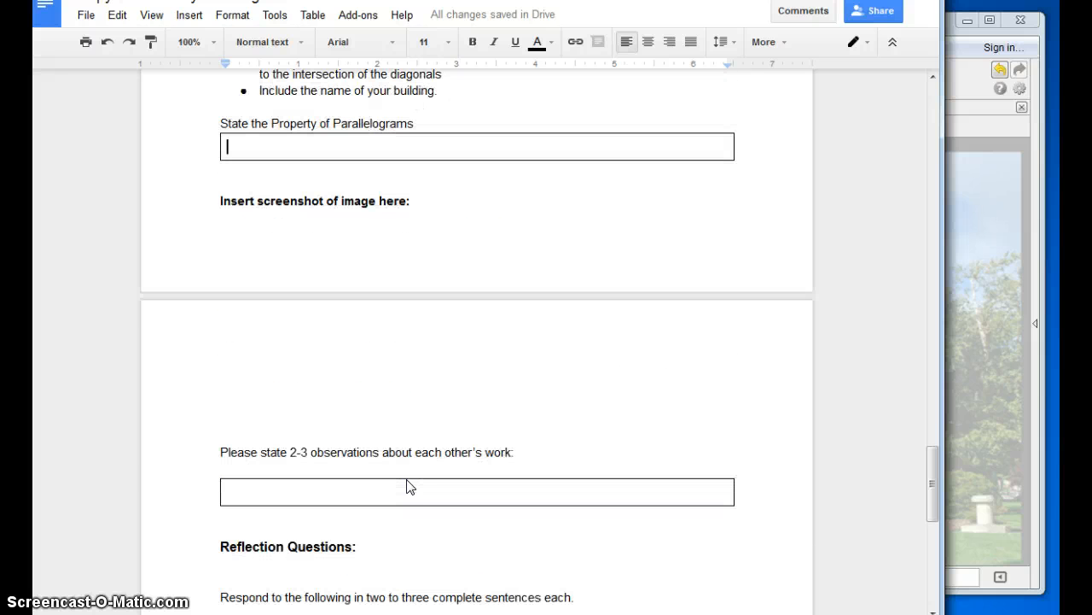
scroll(315, 399, down, 2)
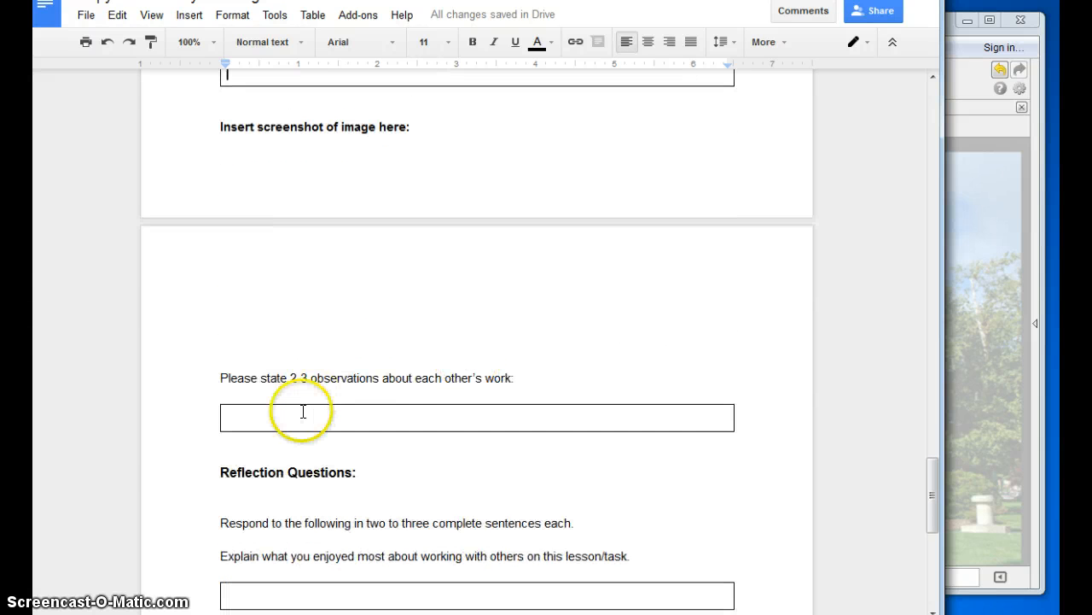
scroll(484, 371, down, 6)
scroll(484, 369, down, 3)
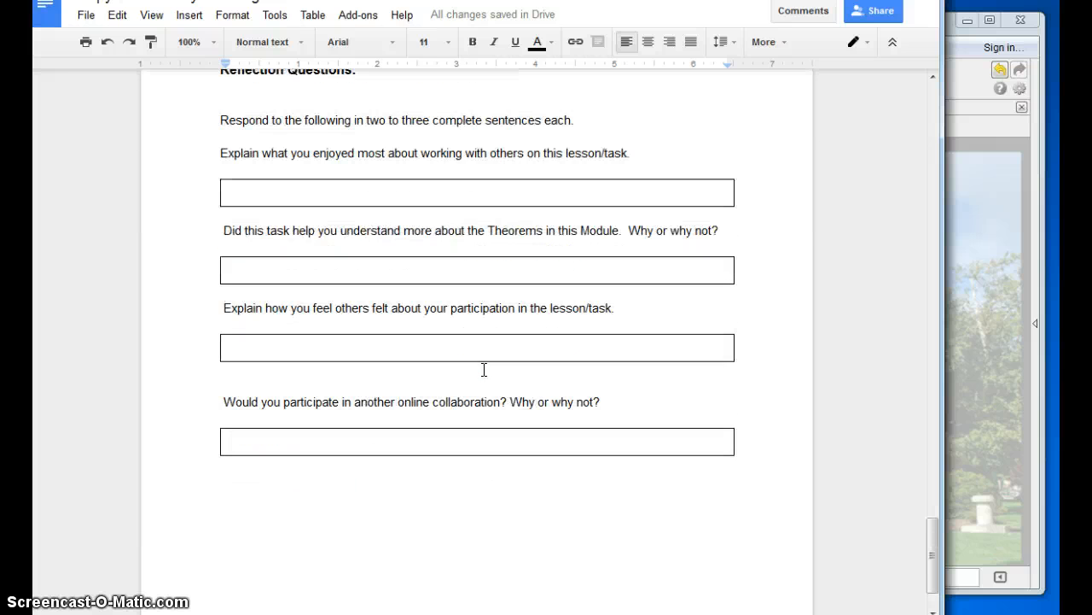
scroll(484, 369, up, 8)
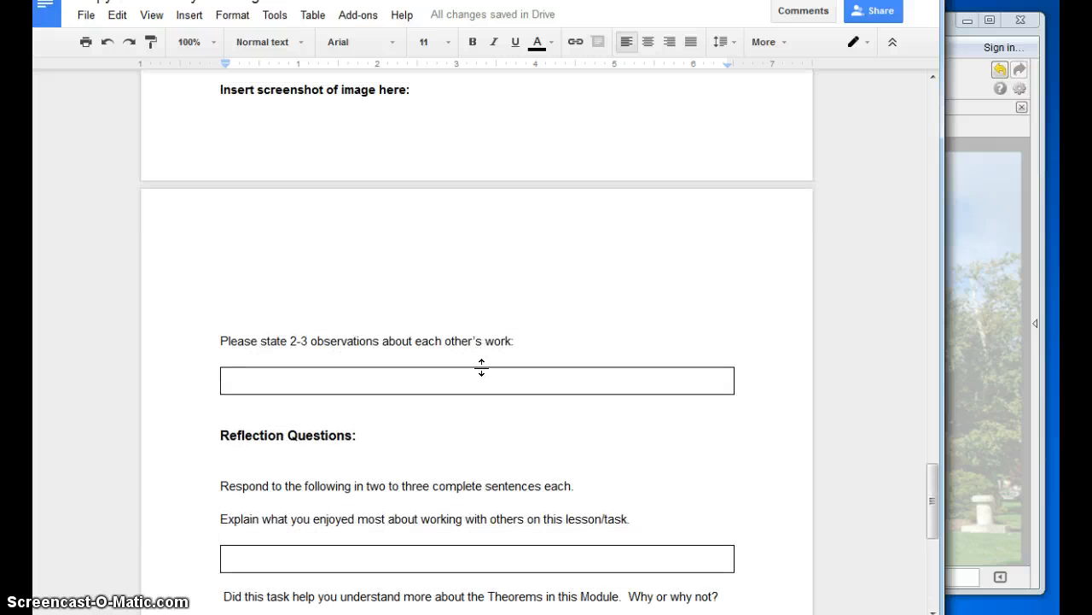